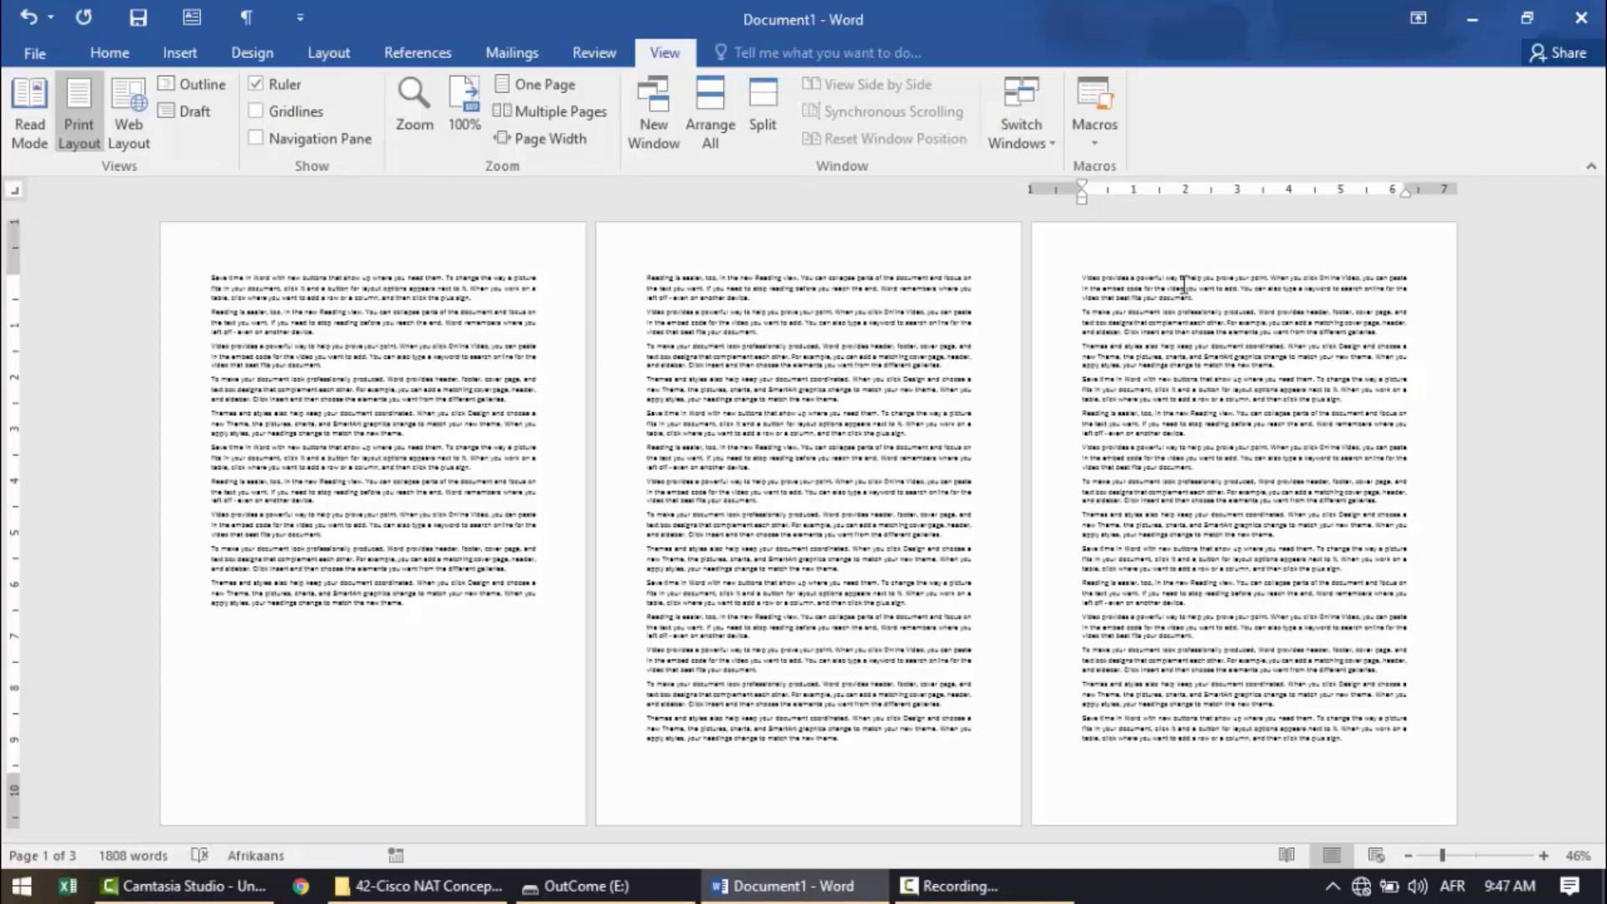
# Open the first page's header for editing and turn on Different Odd & Even Pages.
pyautogui.hotkey('alt', 'shift')
pyautogui.doubleClick(1276, 253)
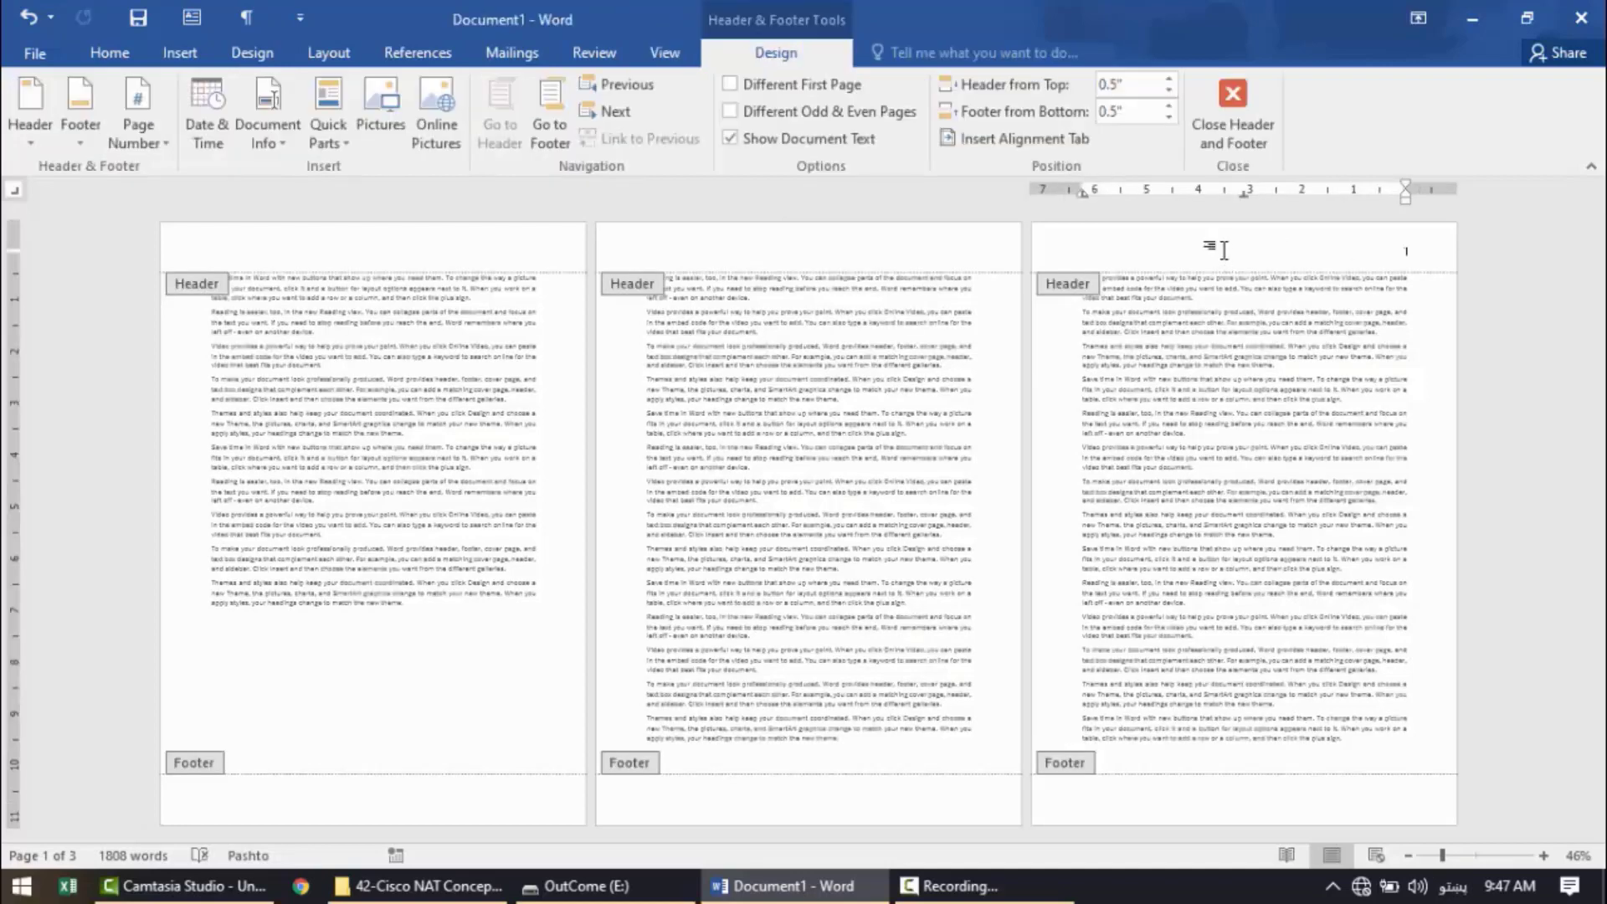
pyautogui.hotkey('alt', 'shift')
pyautogui.click(759, 115)
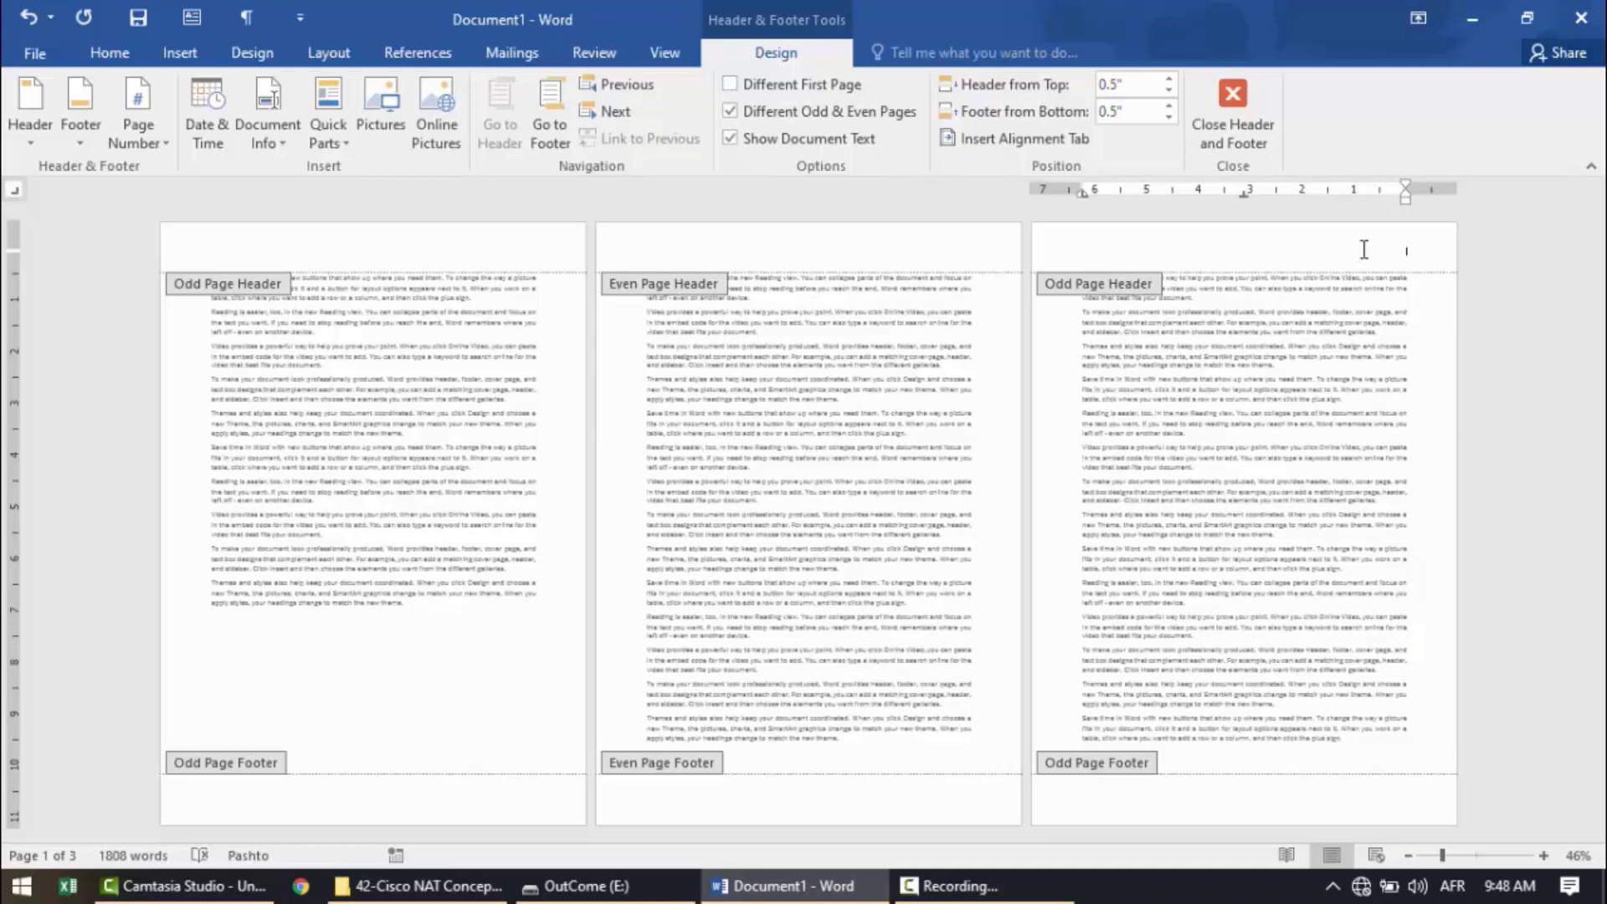
# Enter "Odd Page Header" as the odd page header text with English as the input language.
pyautogui.hotkey('alt', 'shift')
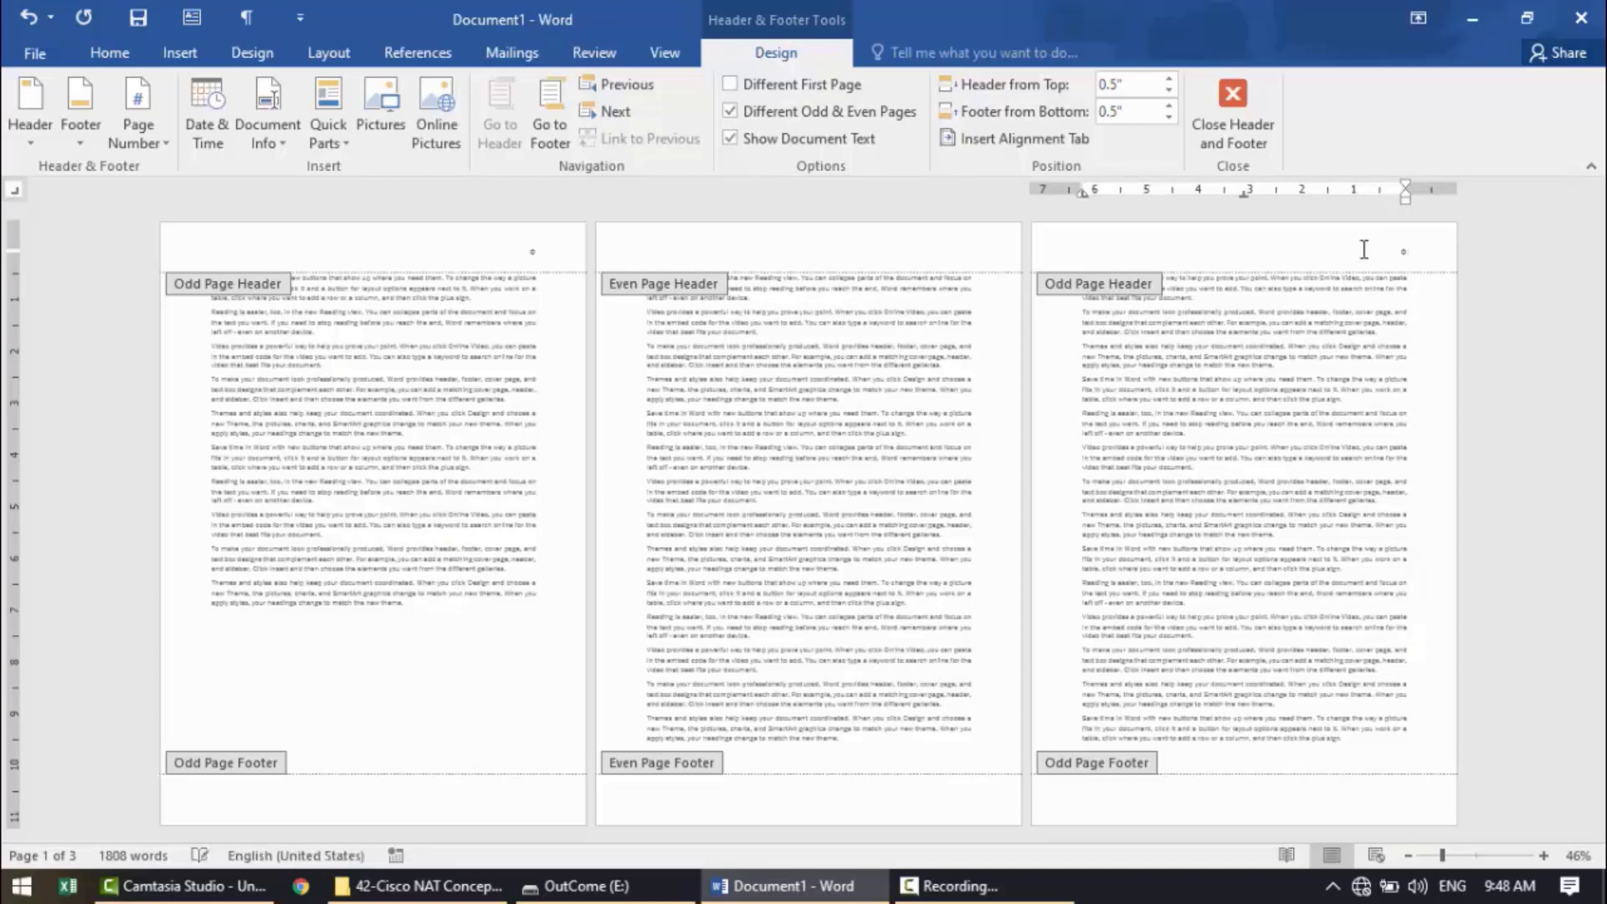
pyautogui.write('Odd Page Header')
# Enter "Even Page Header" in the even page header and close header editing.
pyautogui.click(612, 112)
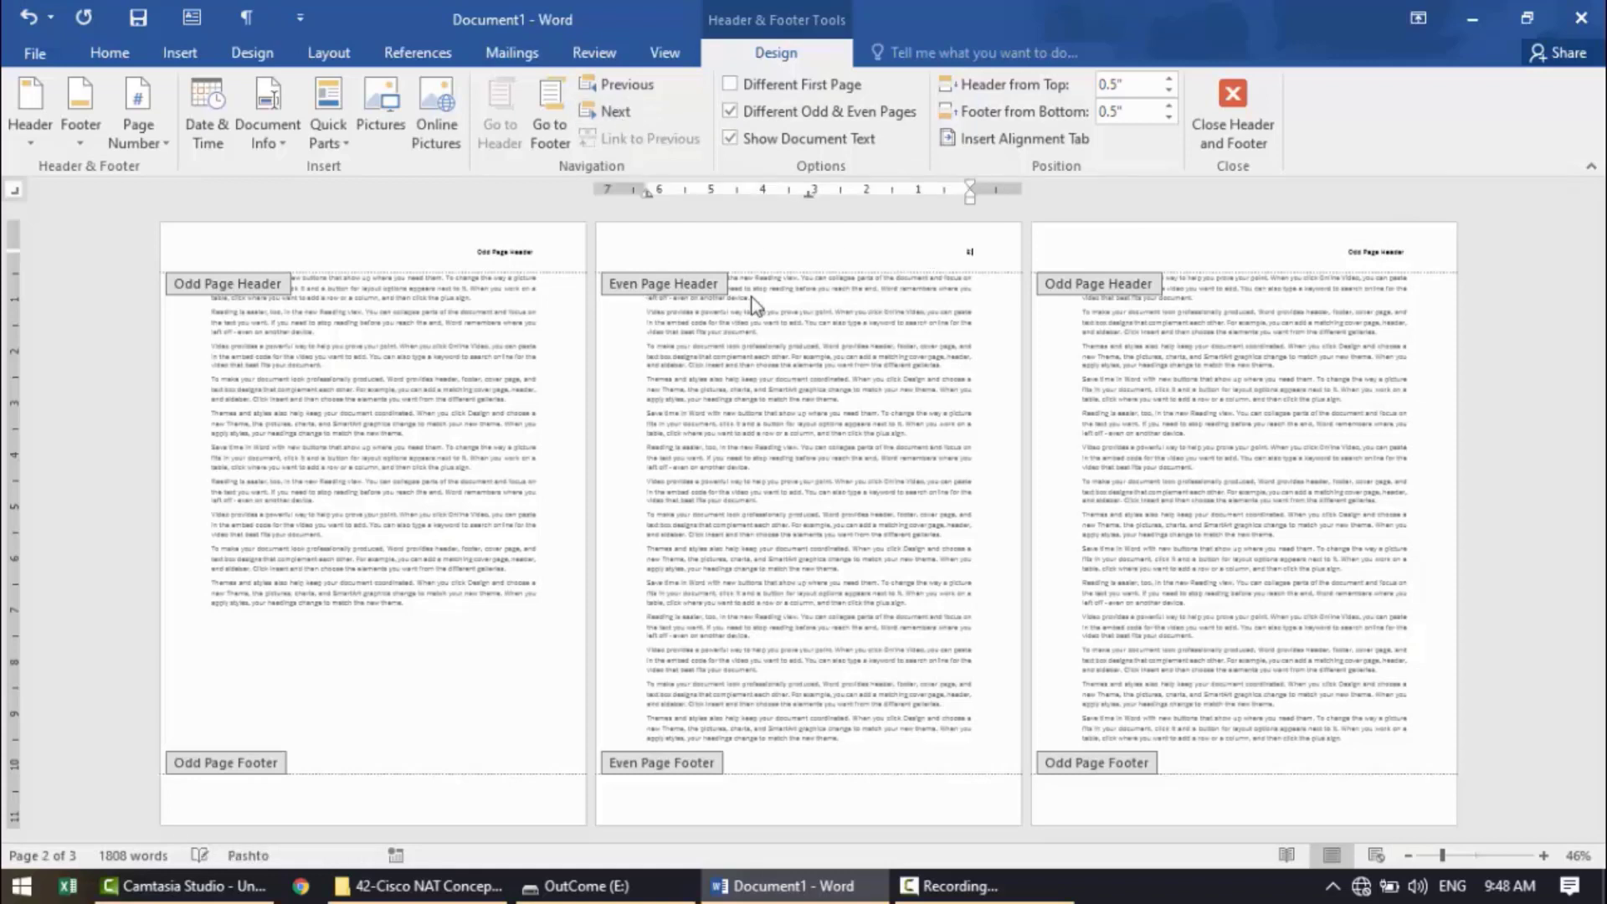
pyautogui.write('Even Page Header')
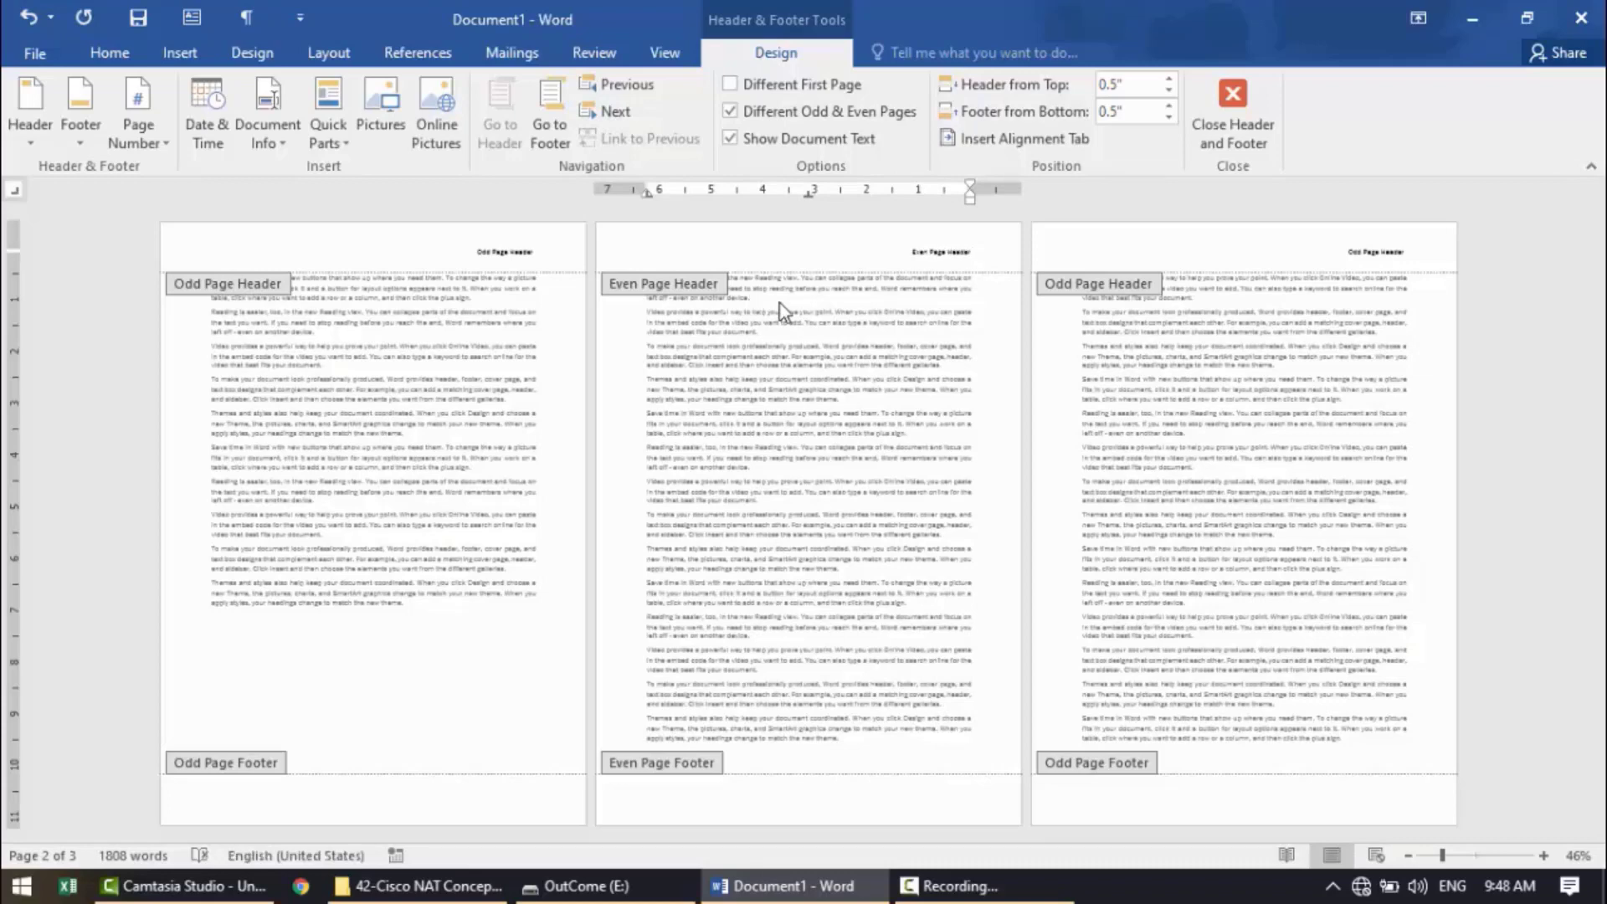
pyautogui.click(1243, 106)
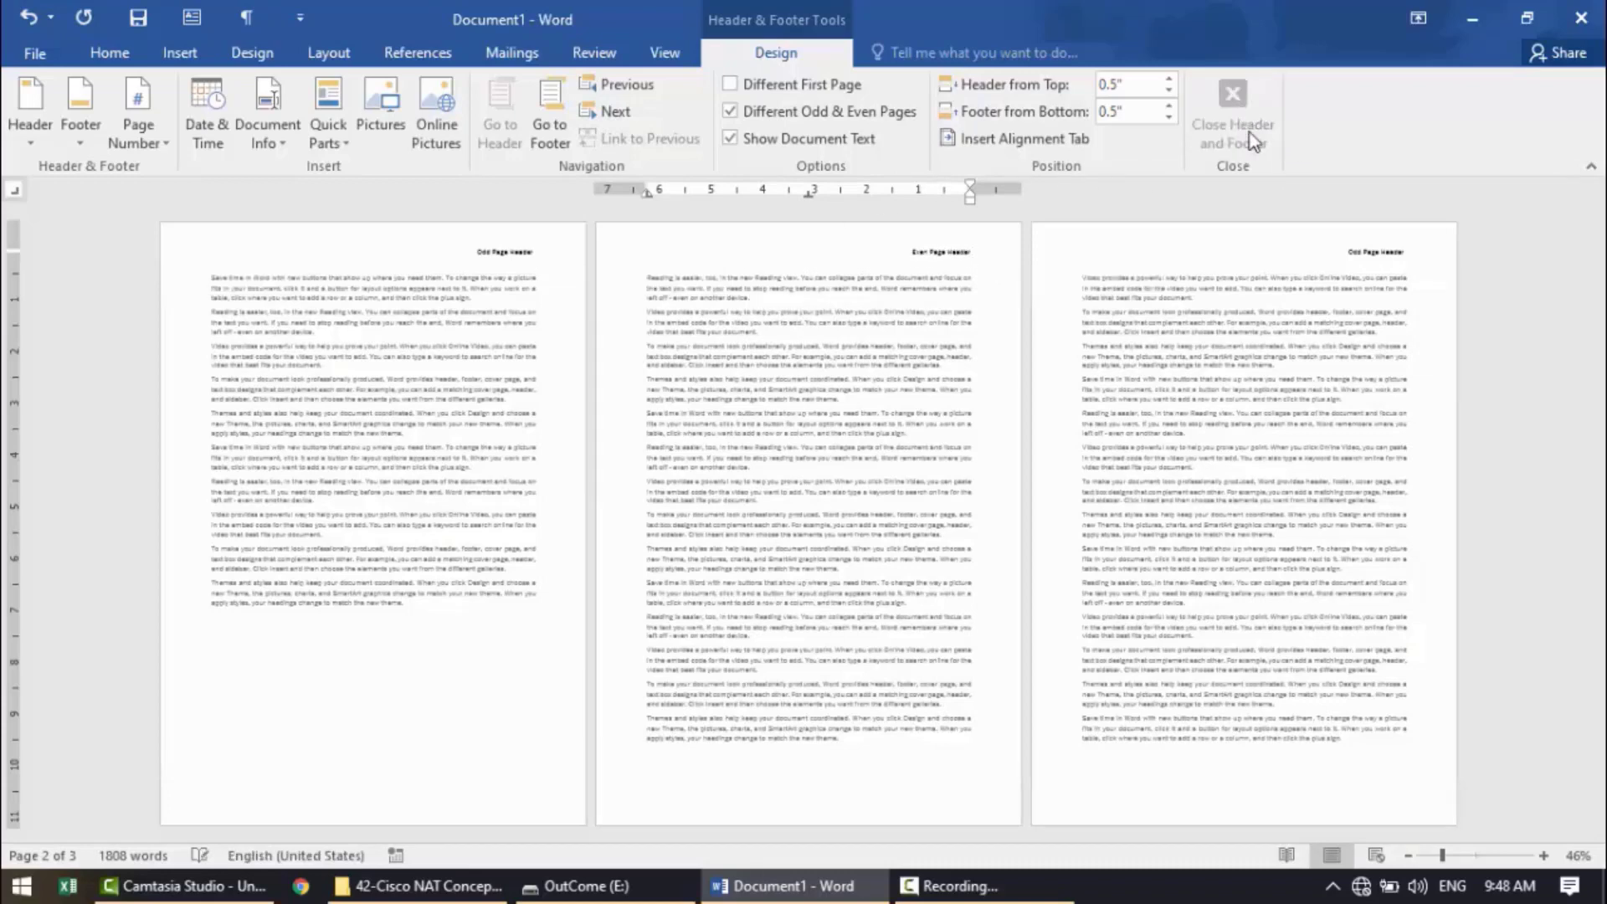
# Review the page headers in One Page view and at 100% zoom, and return to the Multiple Pages view.
pyautogui.click(665, 49)
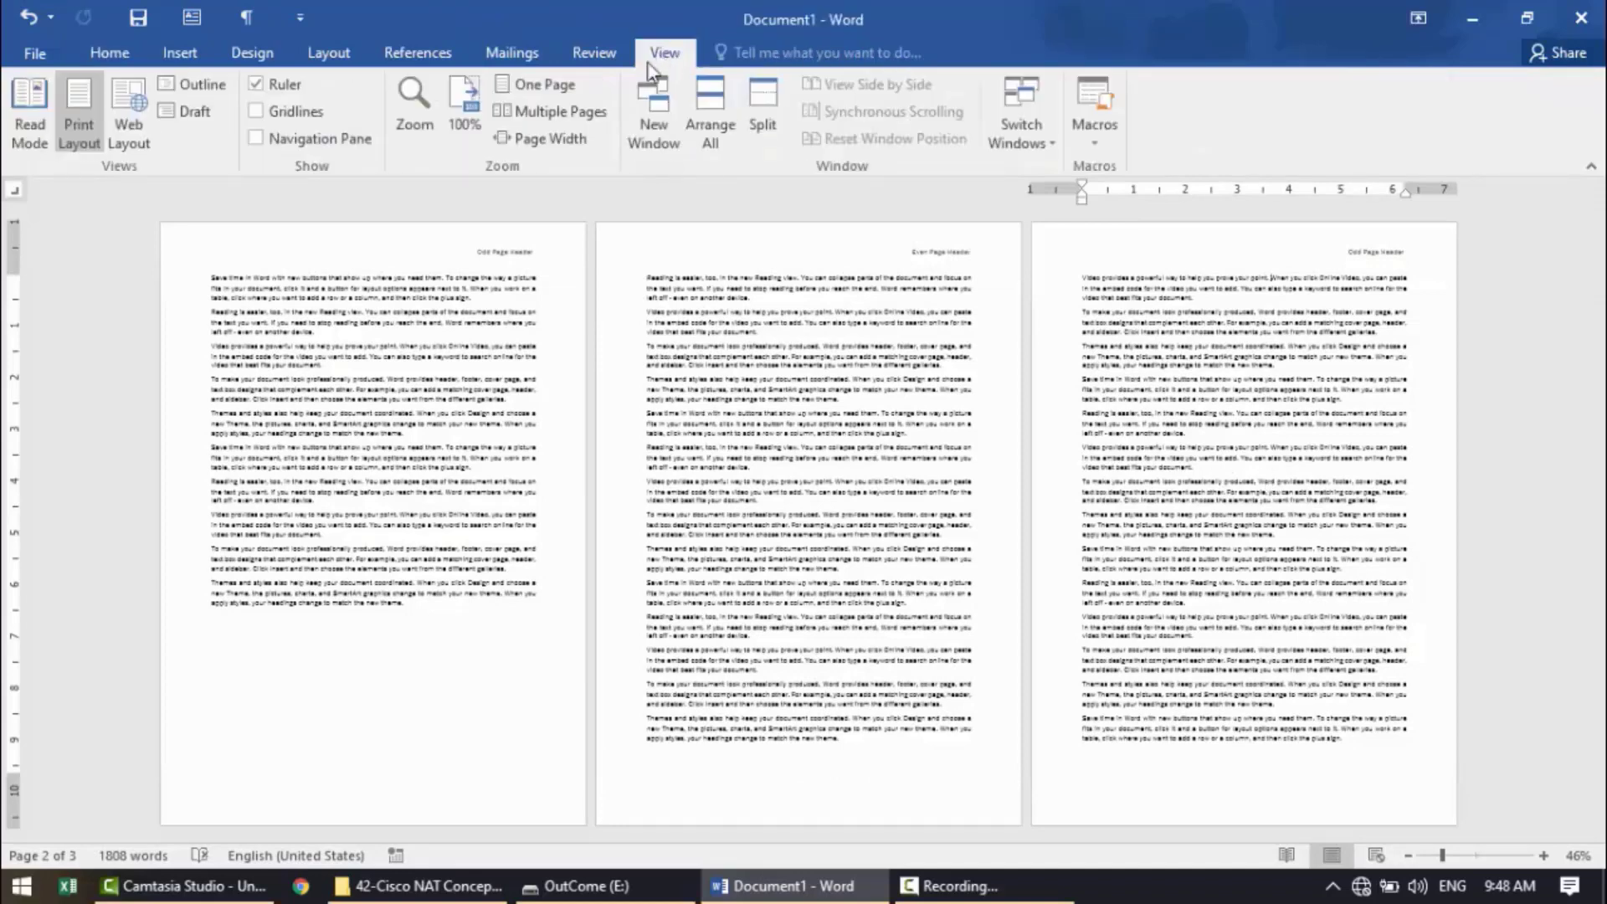
pyautogui.click(514, 81)
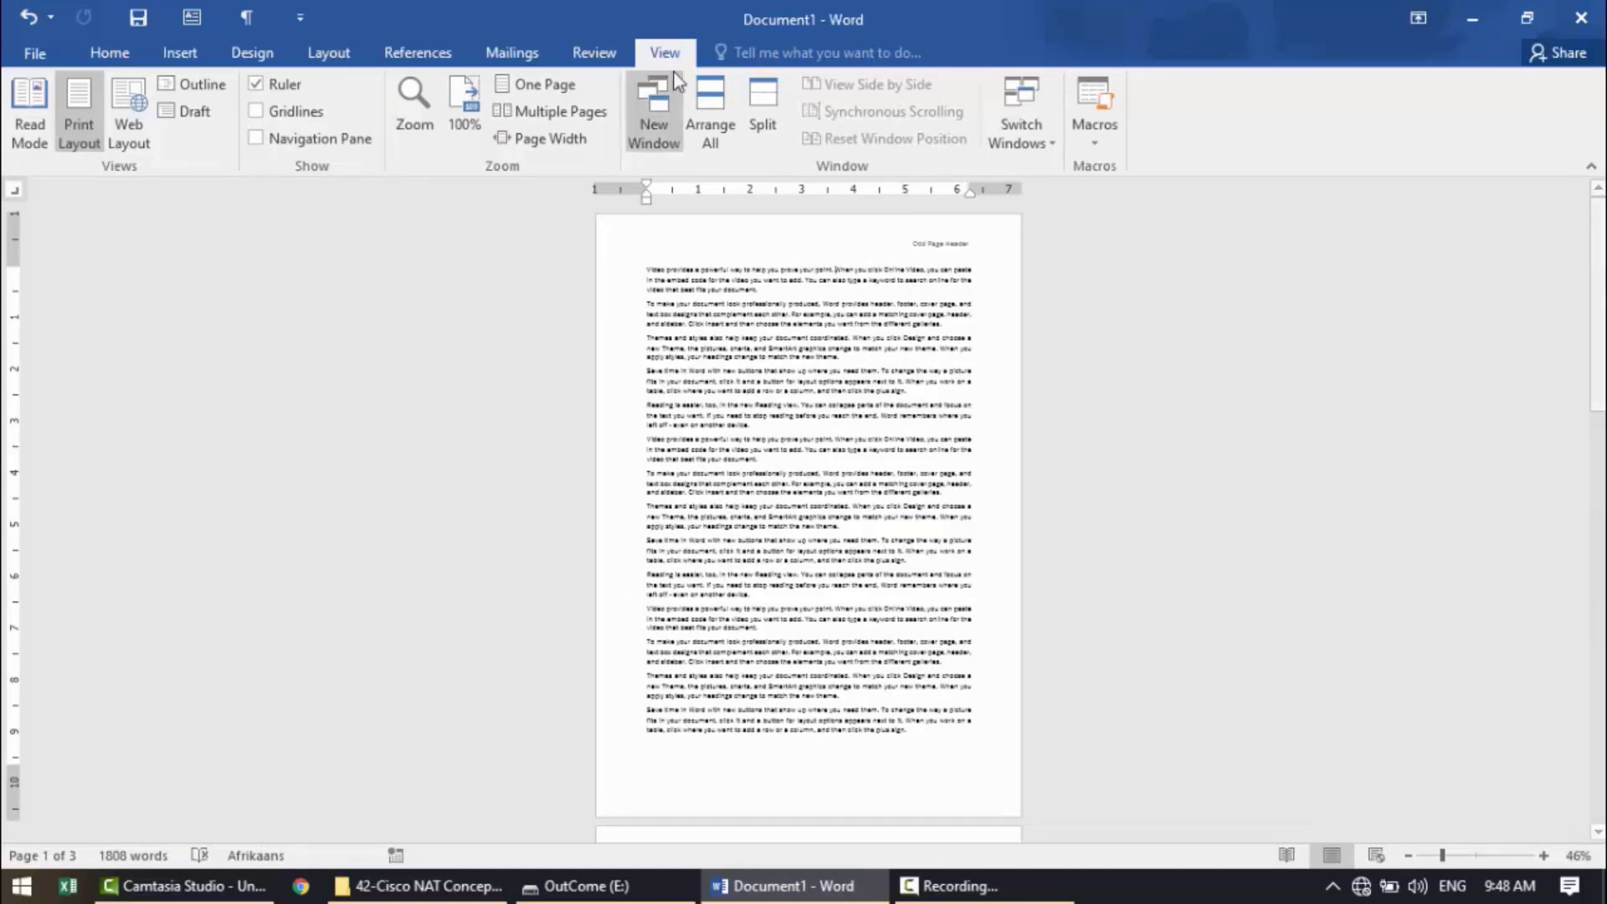
pyautogui.click(472, 106)
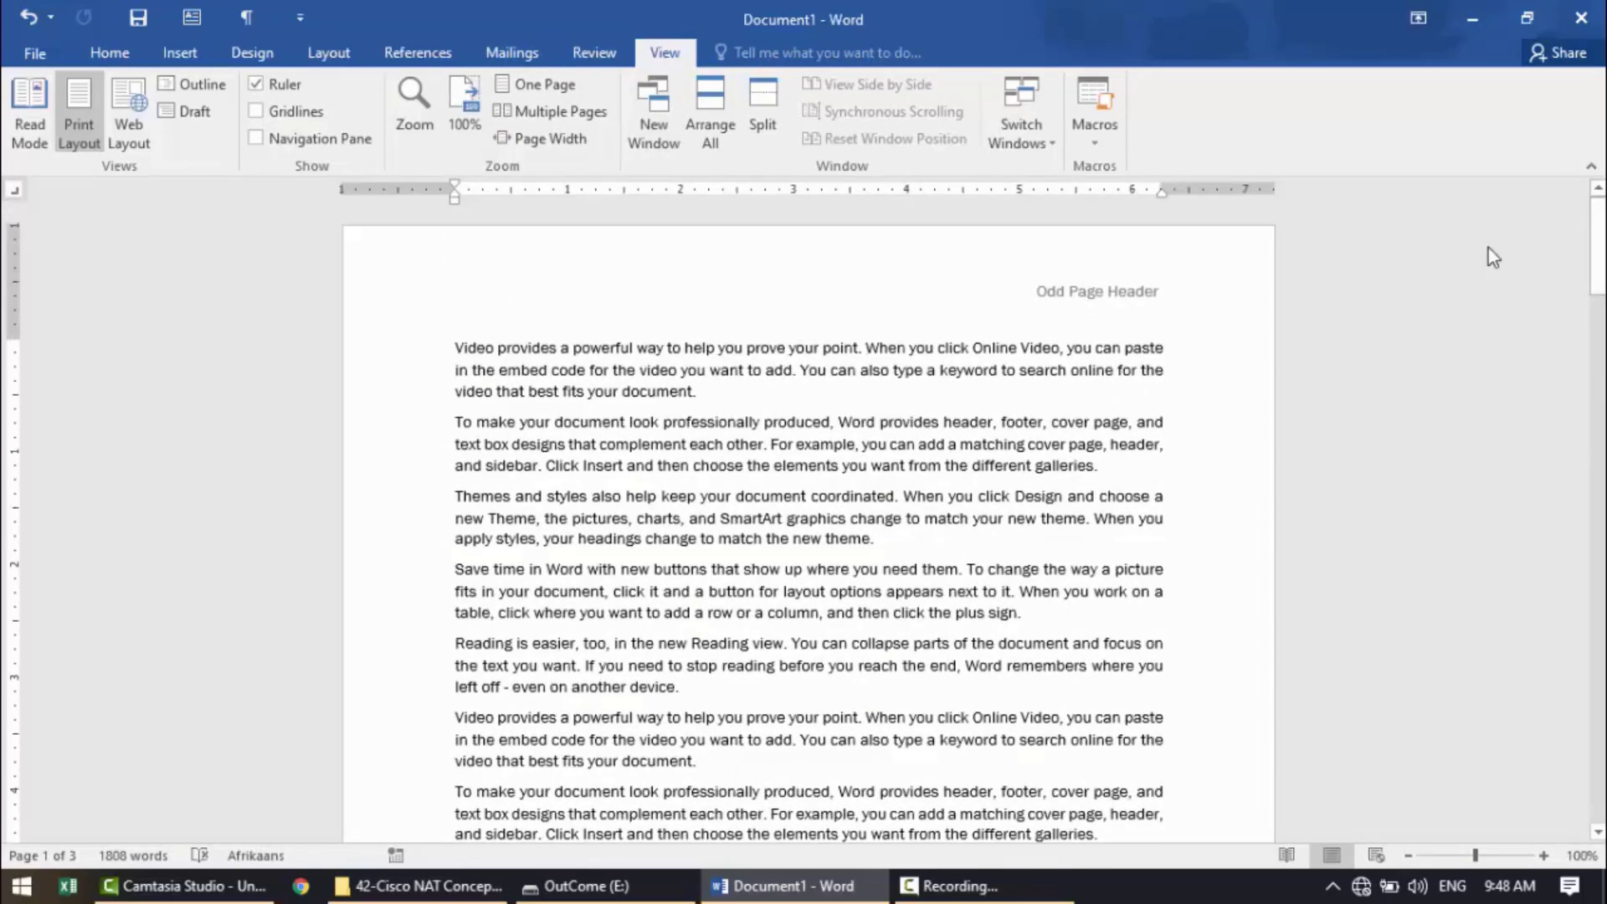
pyautogui.moveTo(1597, 252); pyautogui.dragTo(1604, 653)
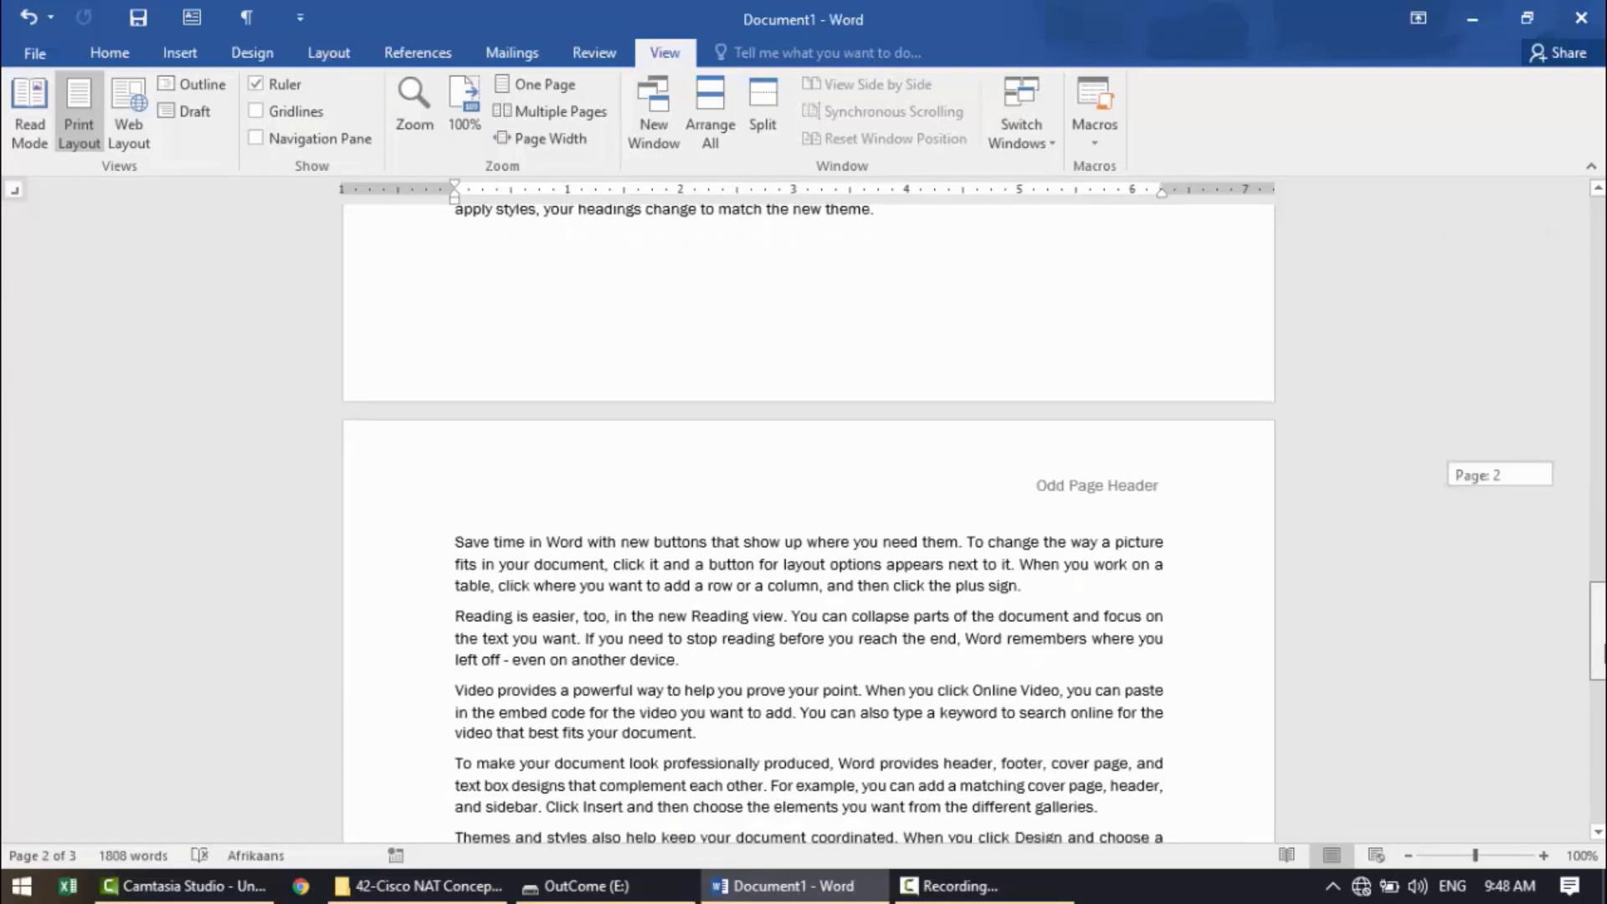
pyautogui.click(542, 112)
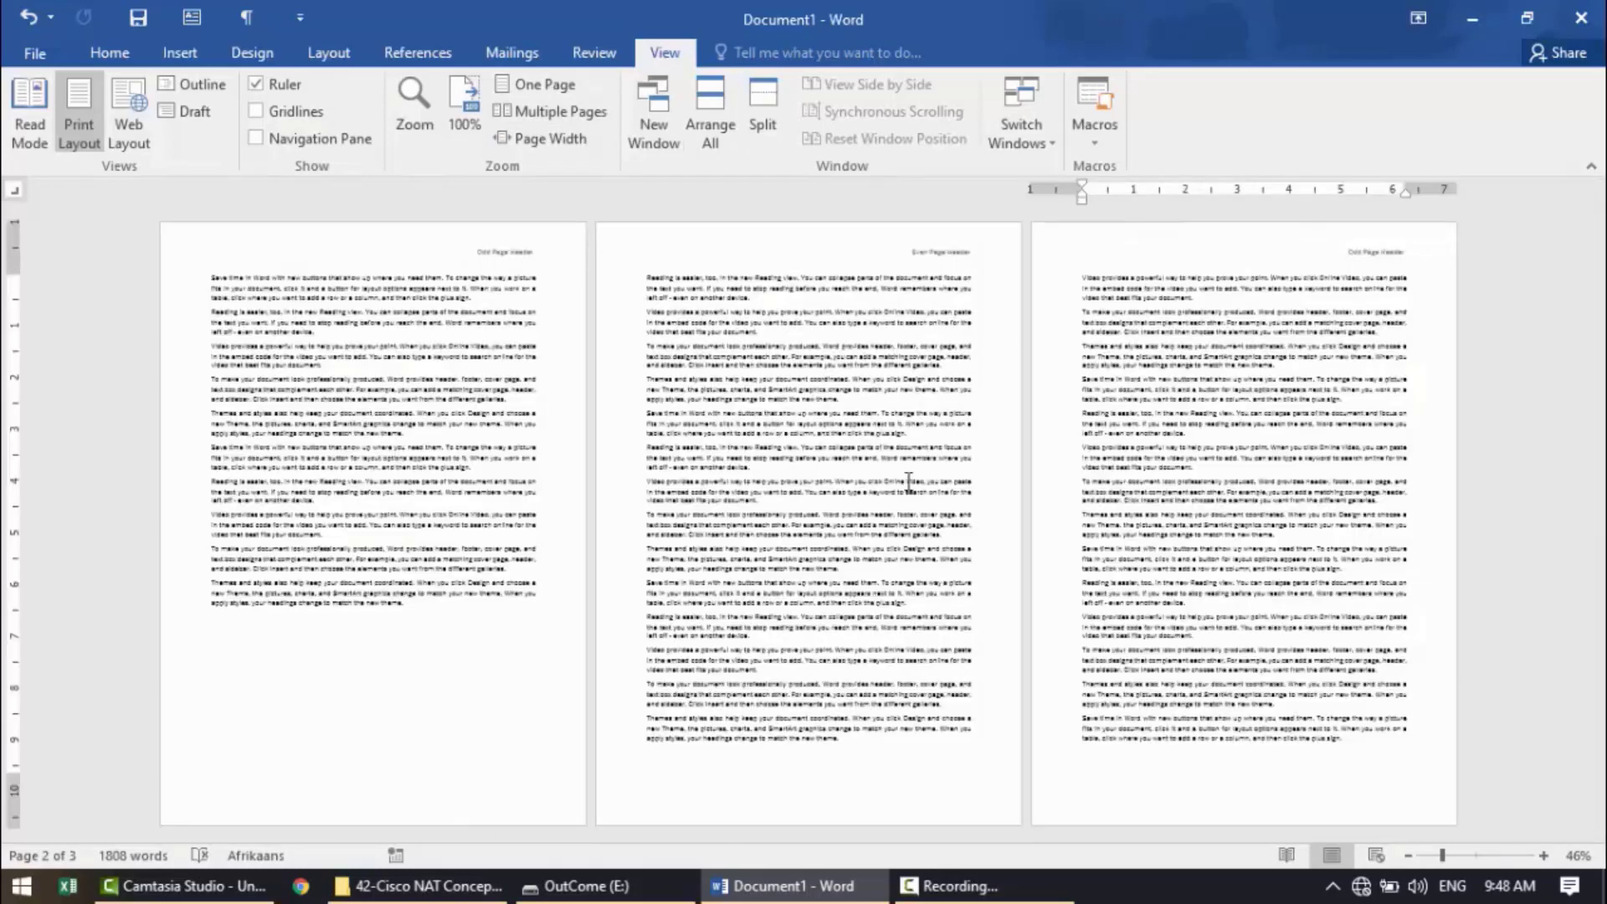
# Try to clear the odd page header text and turn off Different Odd & Even Pages, and undo these changes.
pyautogui.doubleClick(1348, 262)
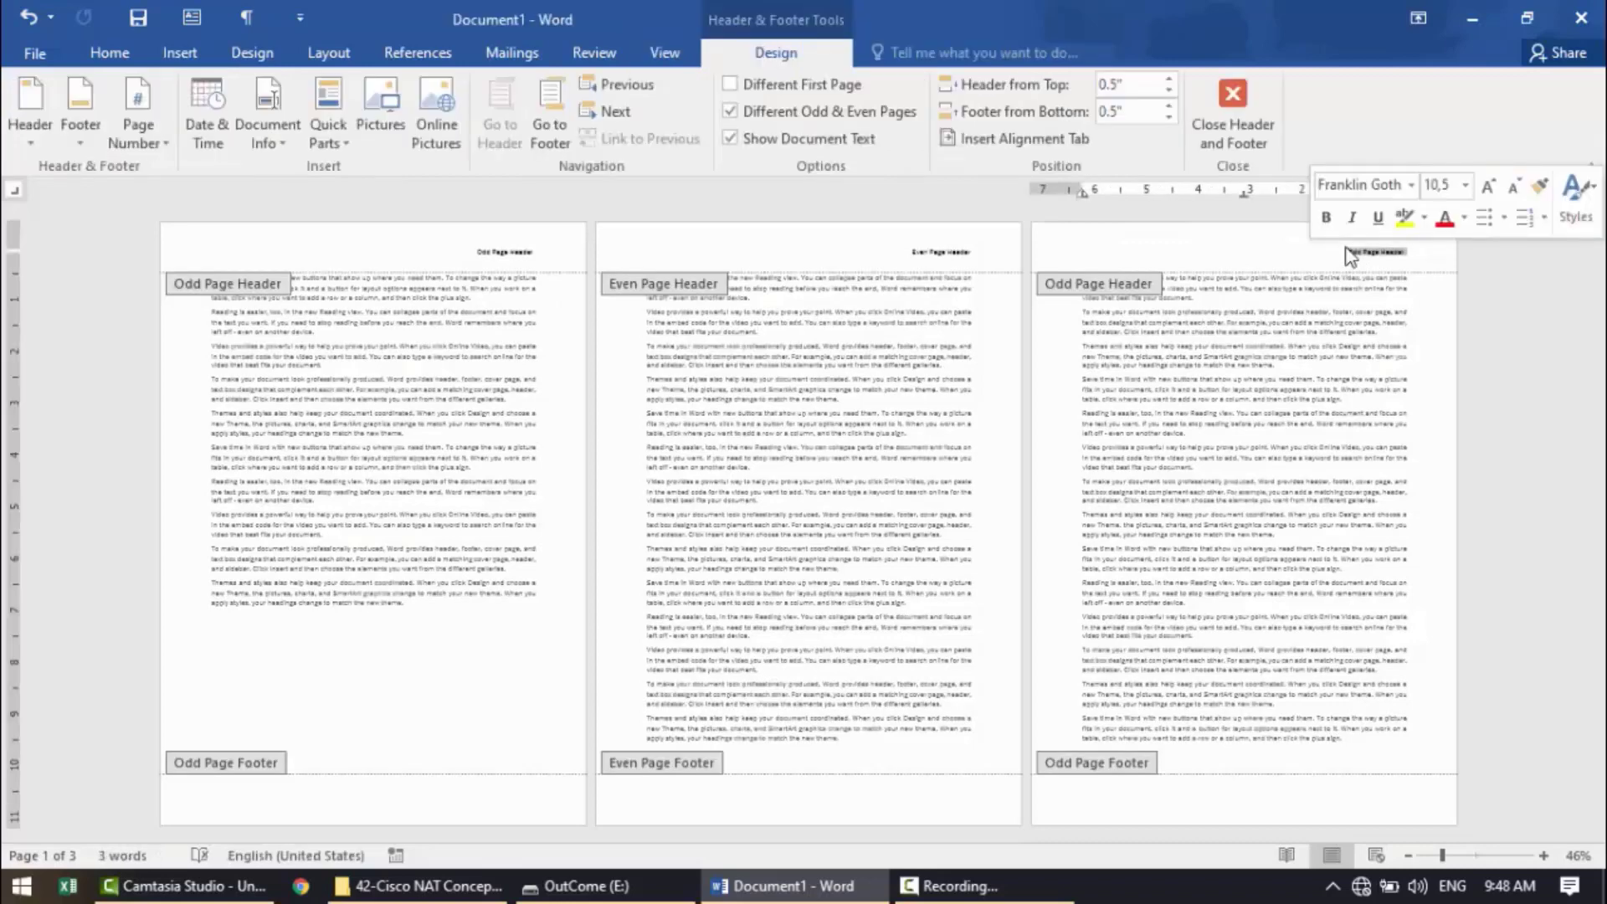
pyautogui.write('1')
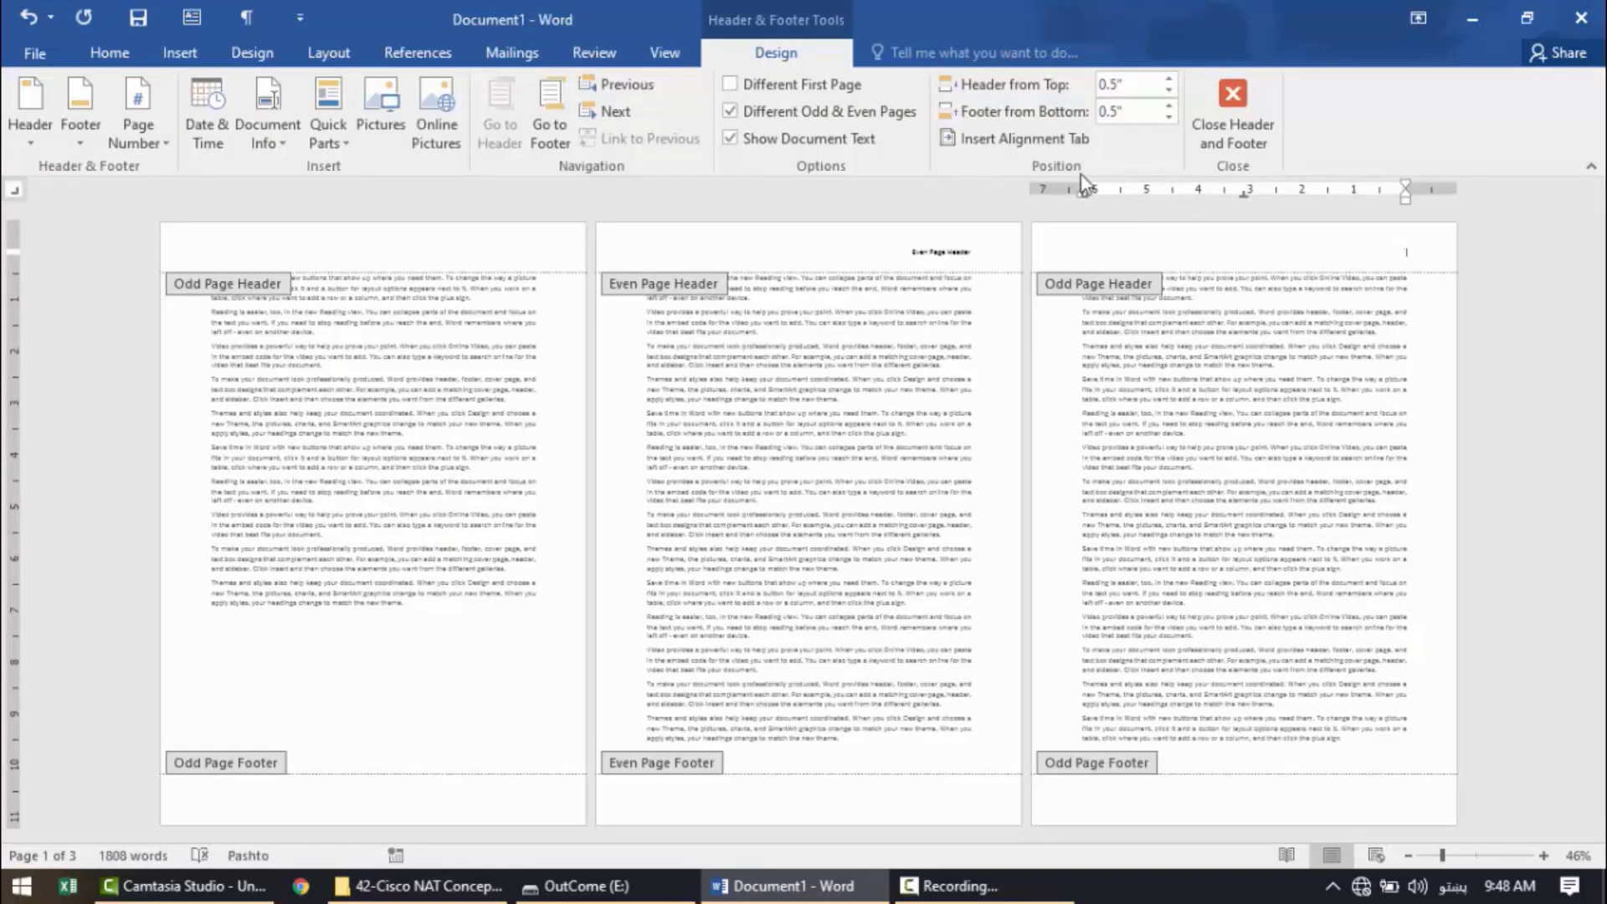
pyautogui.click(810, 119)
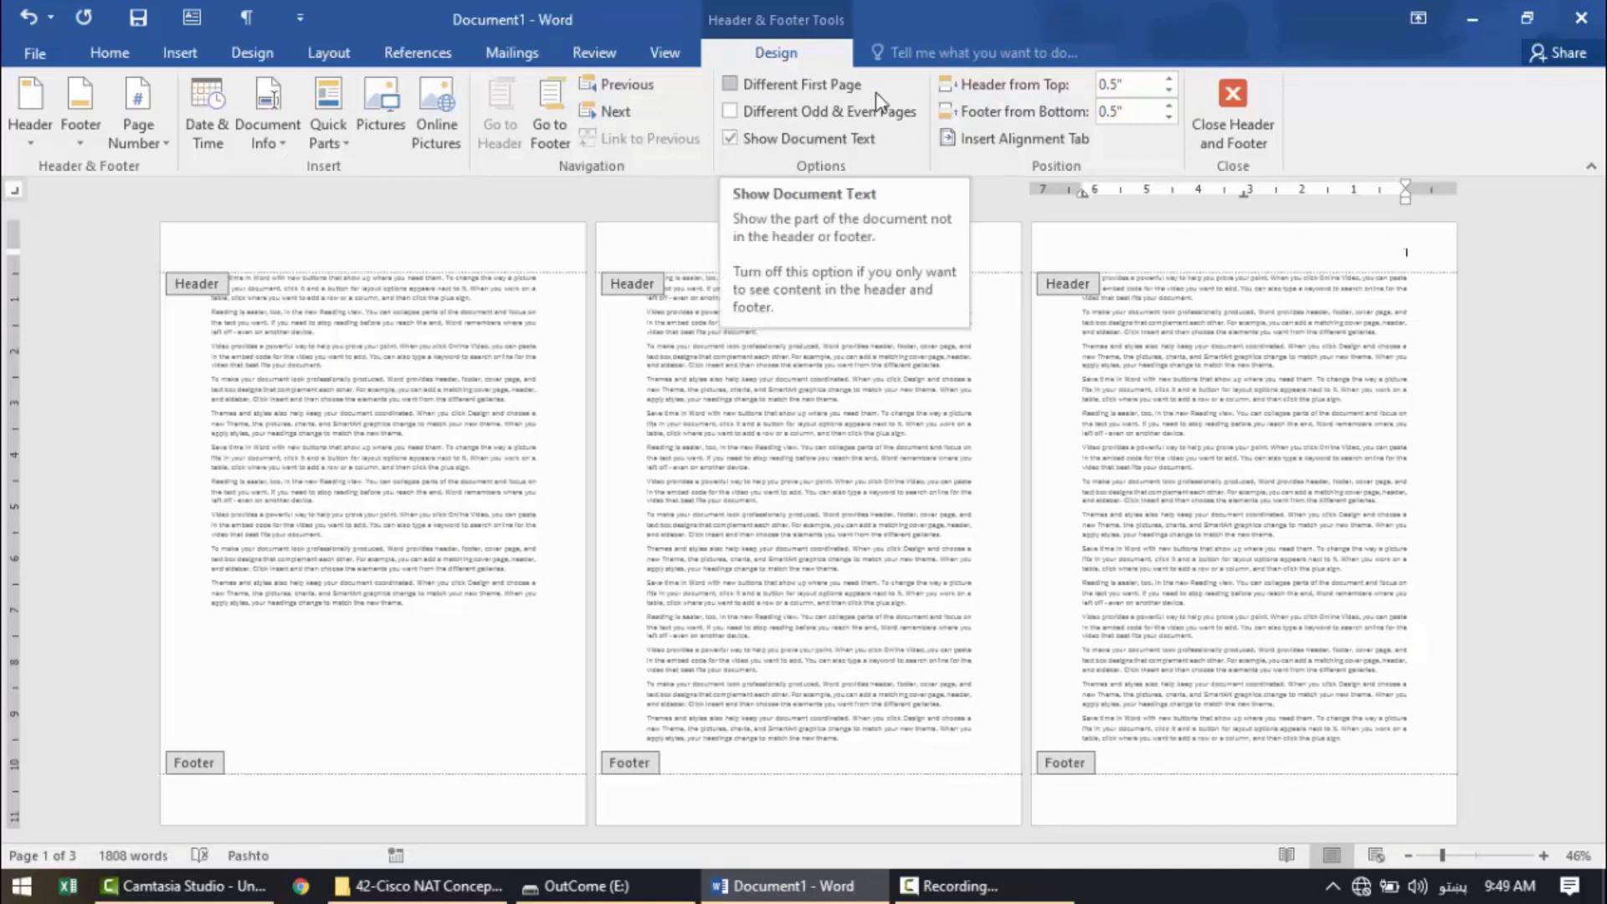
pyautogui.doubleClick(1378, 278)
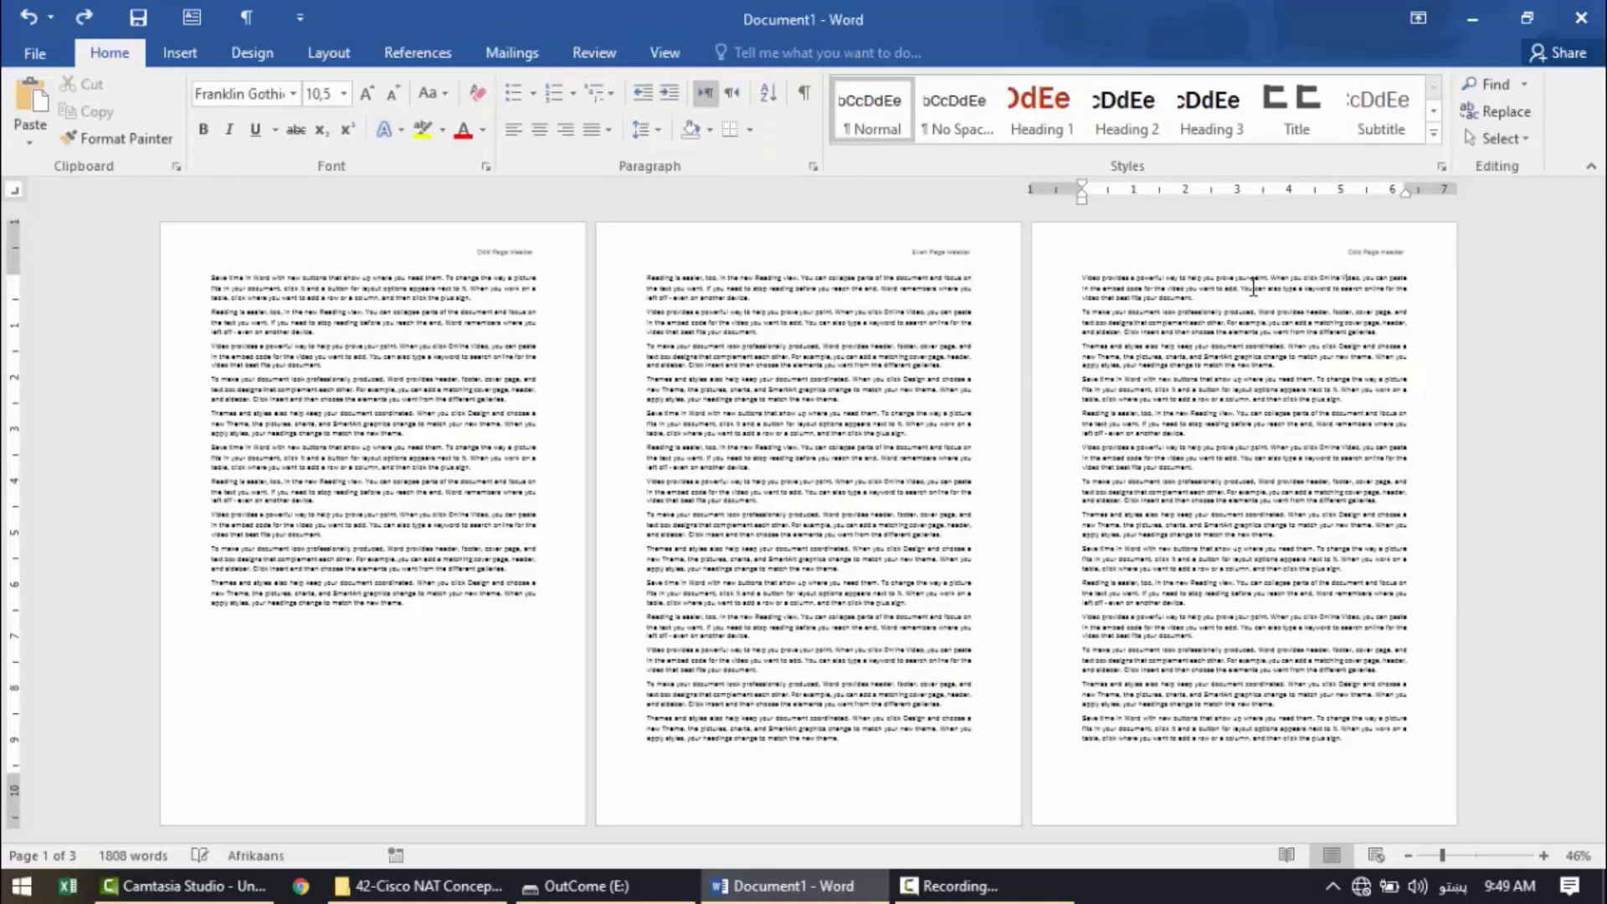
# Hide the document text while editing the odd page header, and close header editing.
pyautogui.doubleClick(1356, 253)
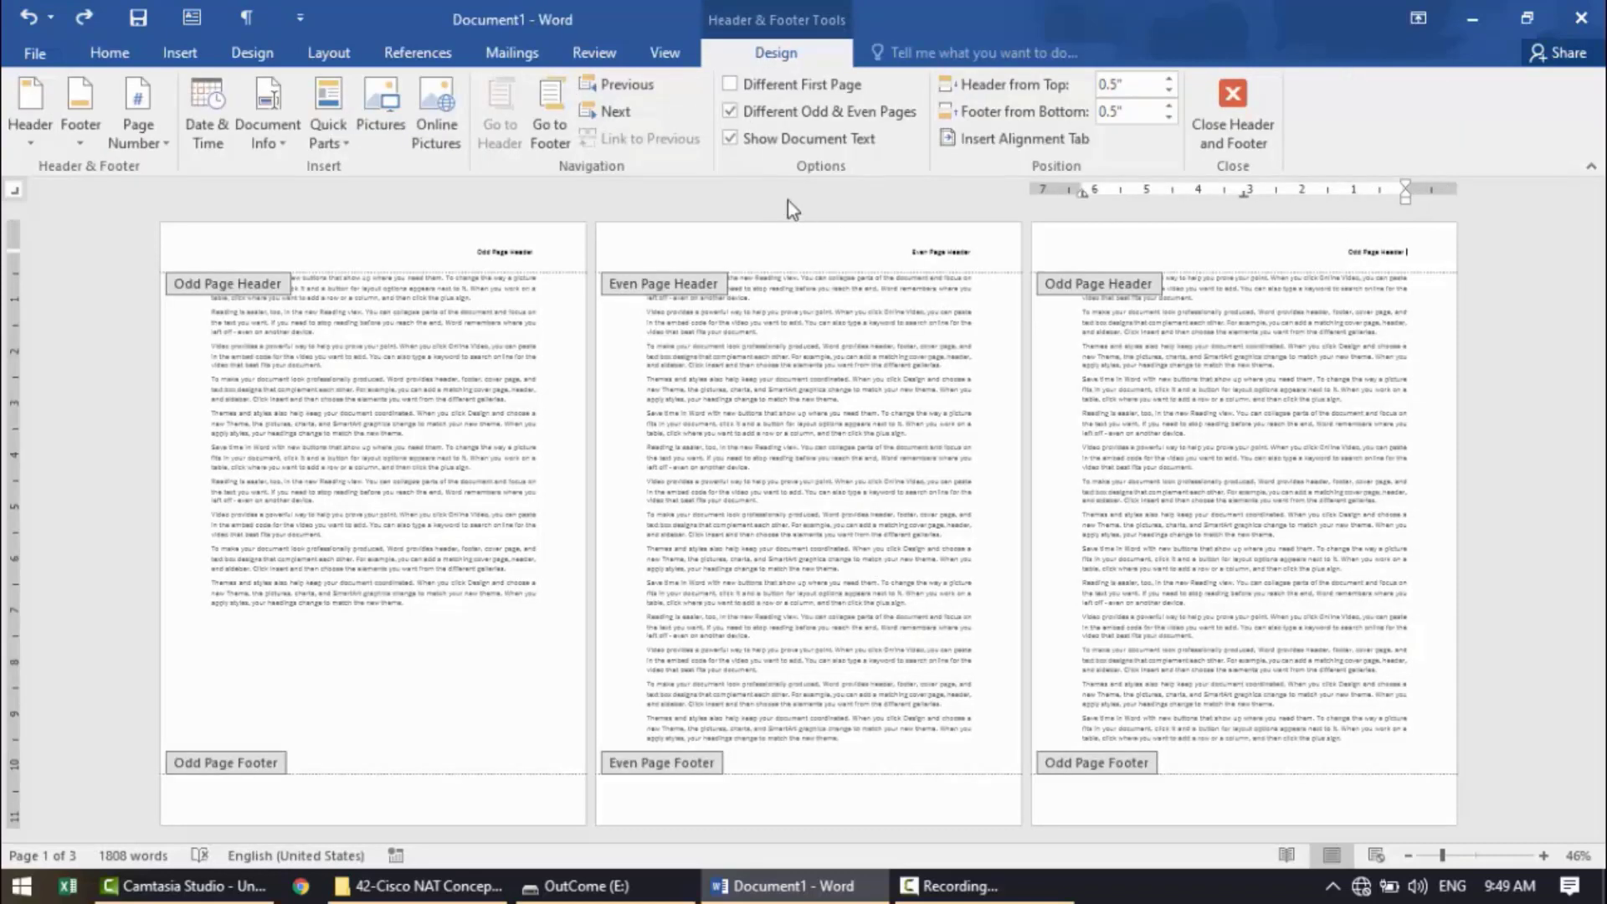
pyautogui.click(770, 142)
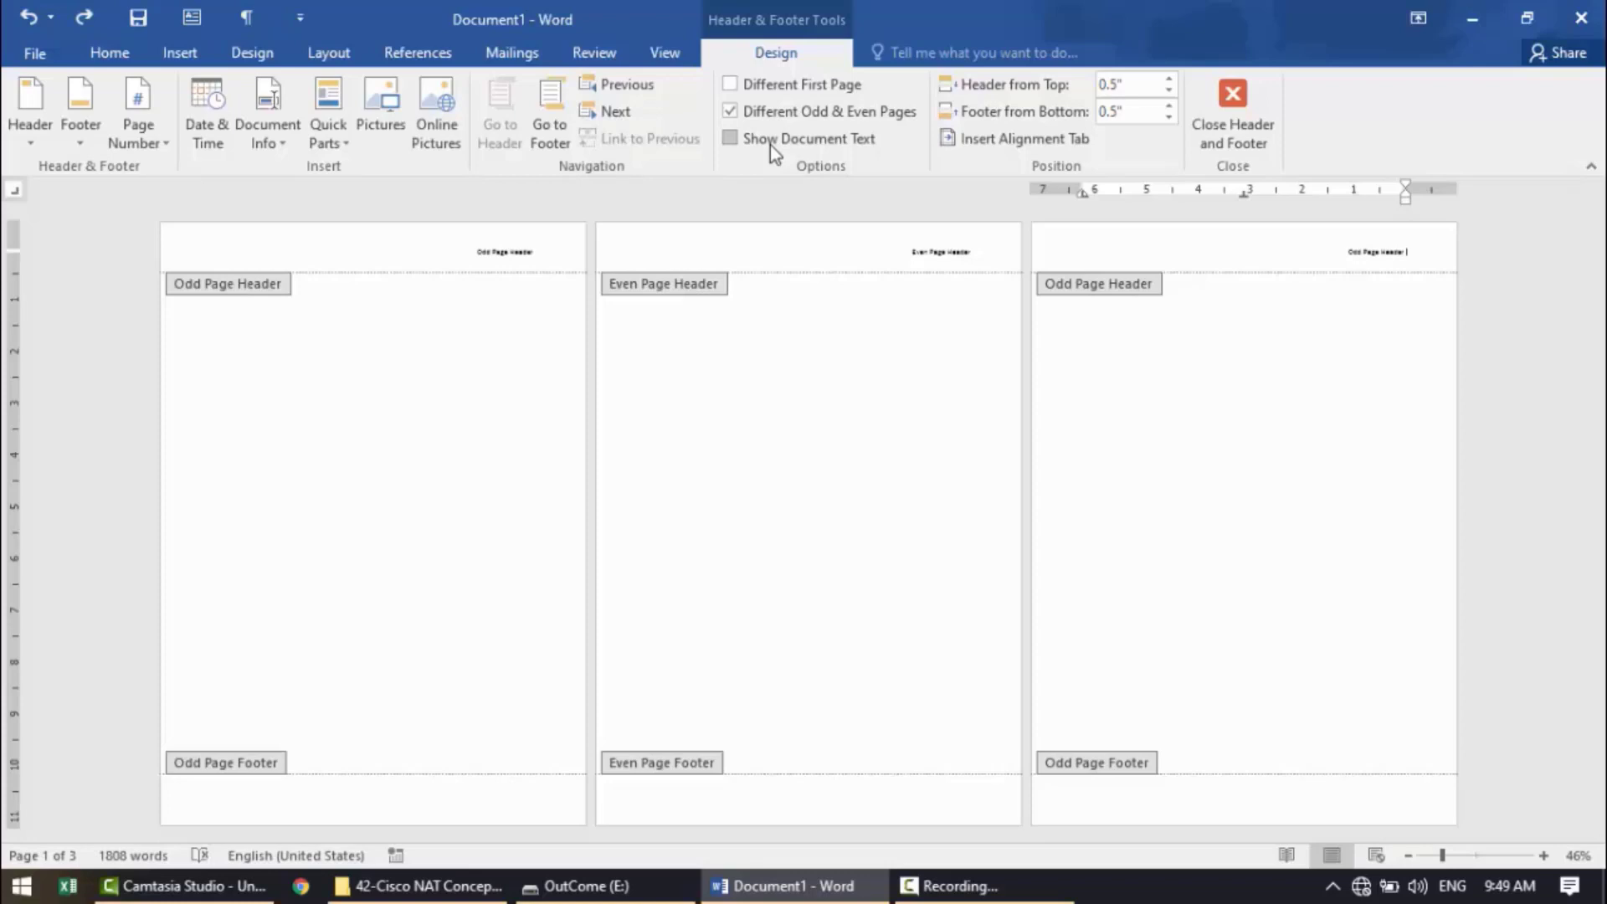
pyautogui.click(1232, 105)
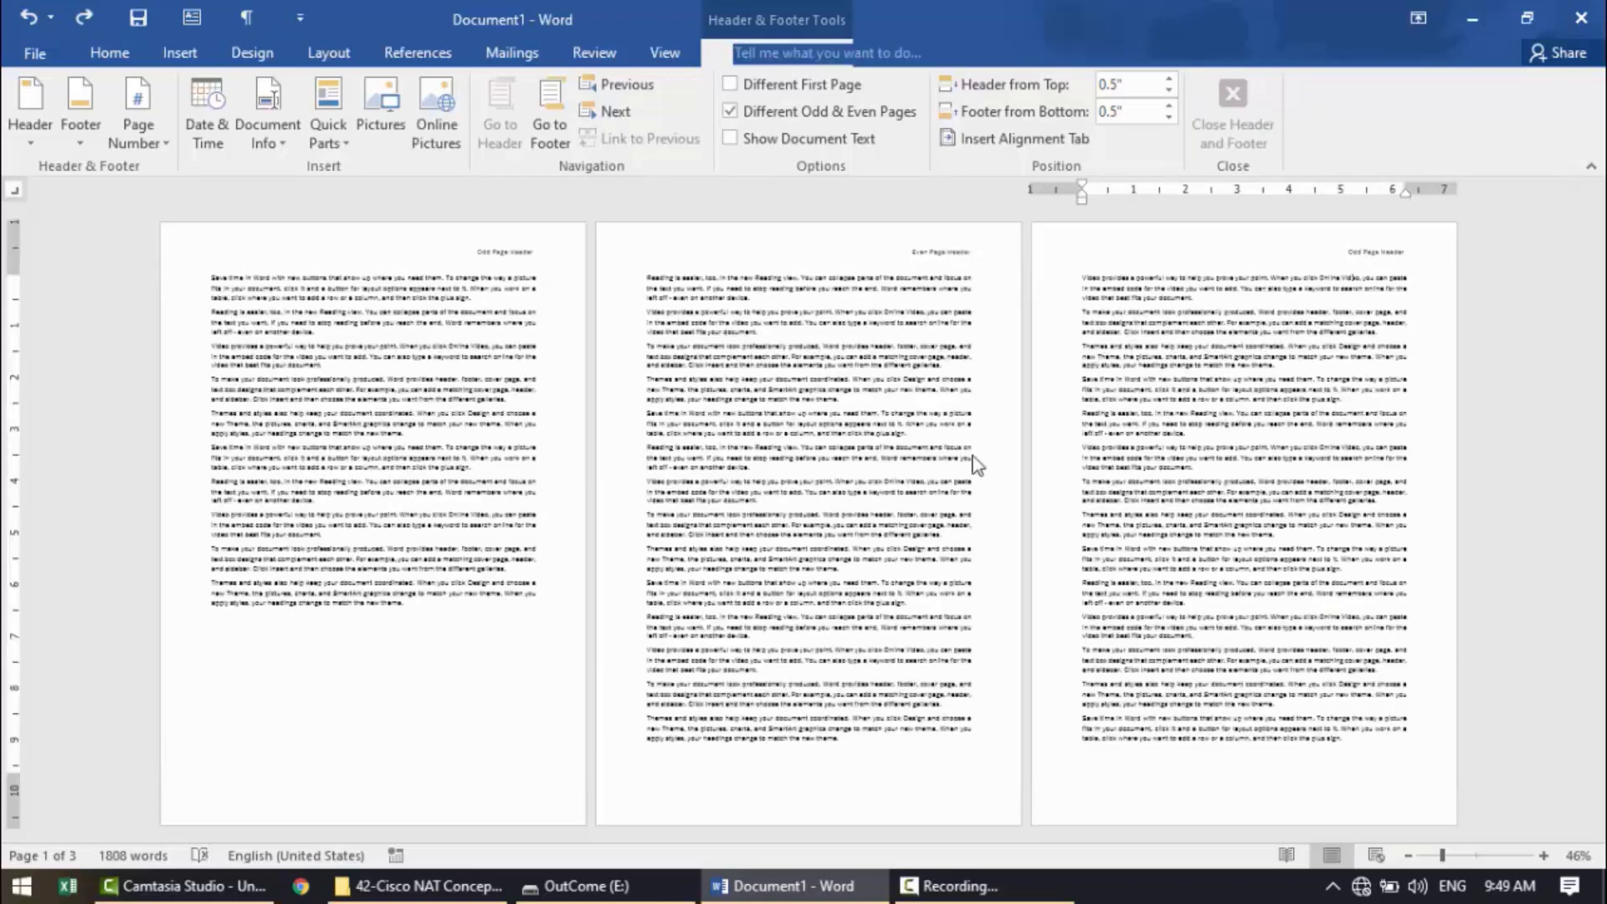
# Reopen the even page header and toggle Different Odd & Even Pages off and back on.
pyautogui.doubleClick(885, 258)
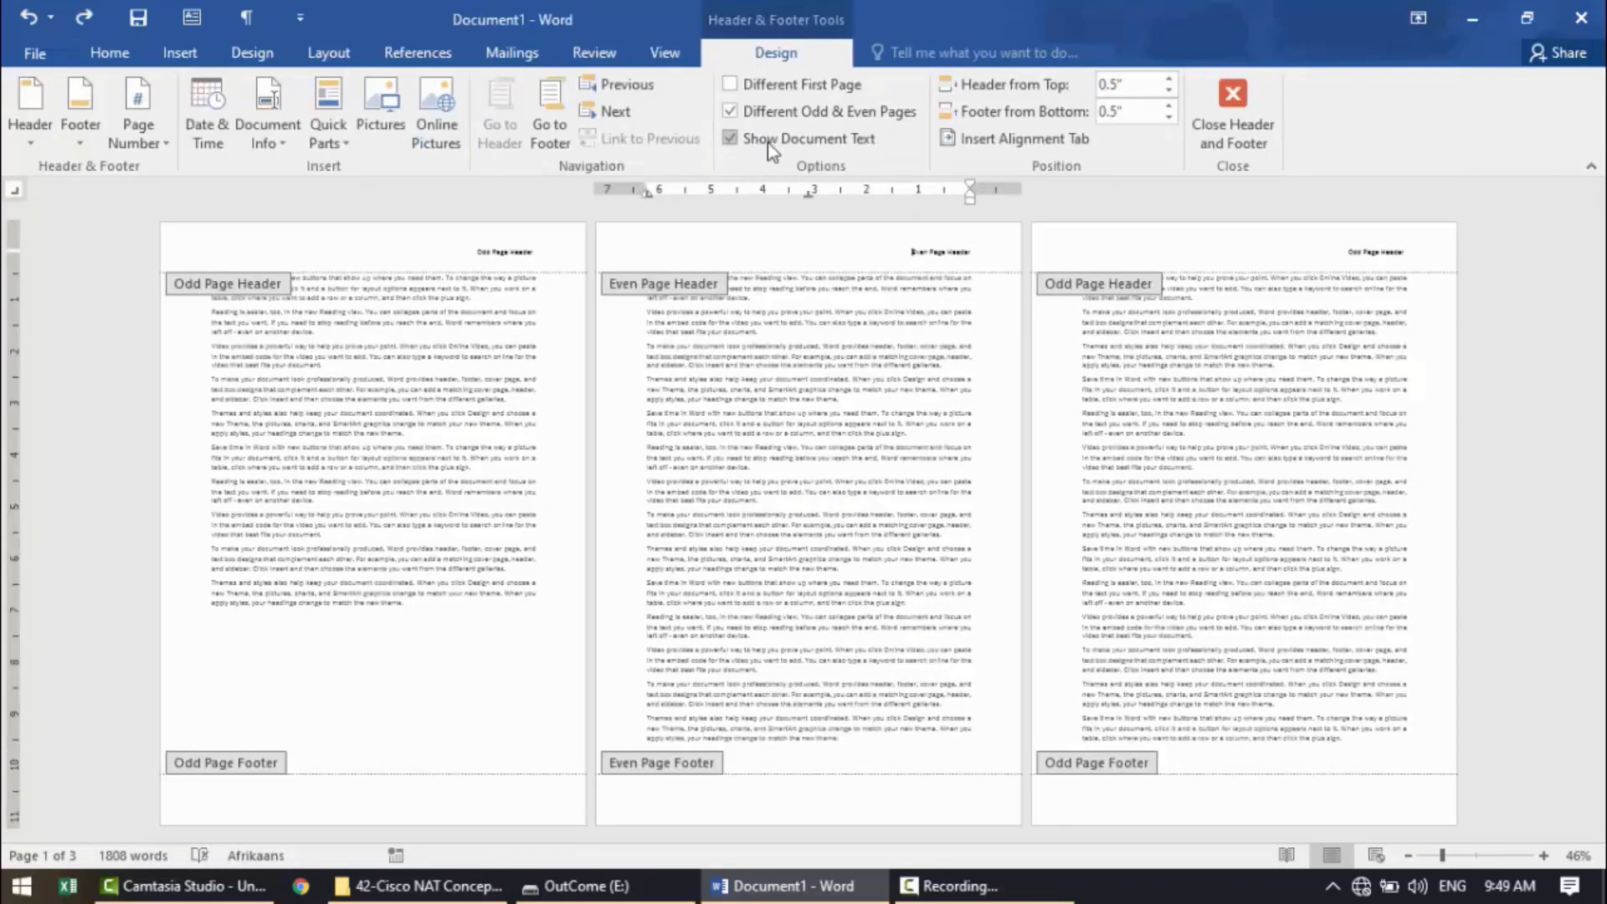
pyautogui.click(795, 120)
pyautogui.click(792, 117)
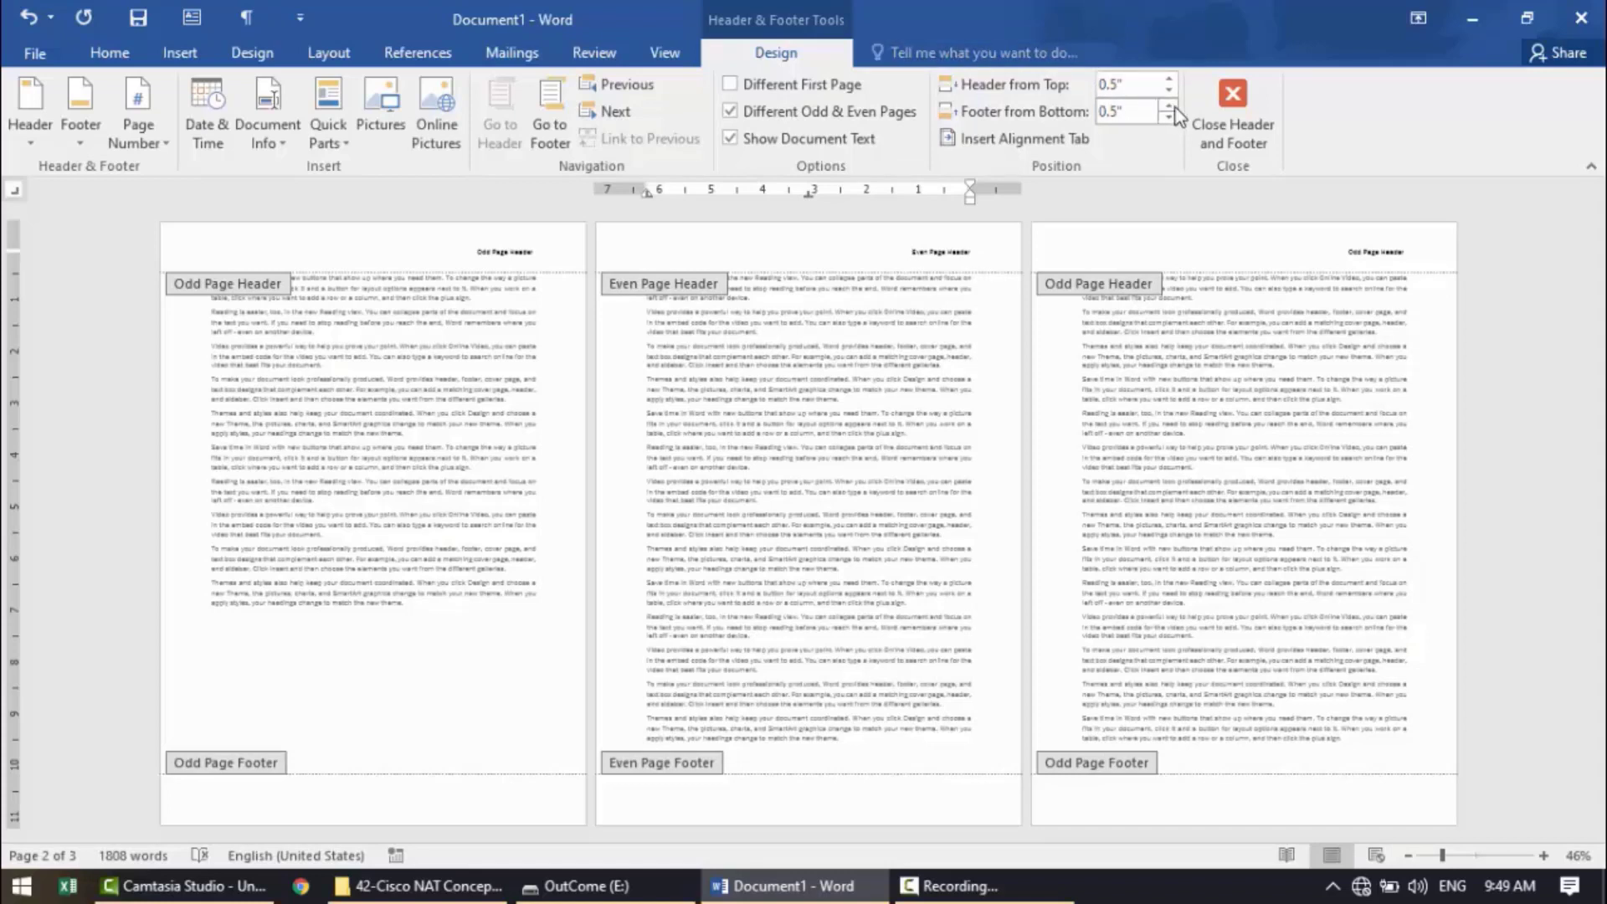
# Try a header distance of 0.9" from the top of the page, and set it back to 0.5".
pyautogui.click(1170, 81)
pyautogui.click(1170, 82)
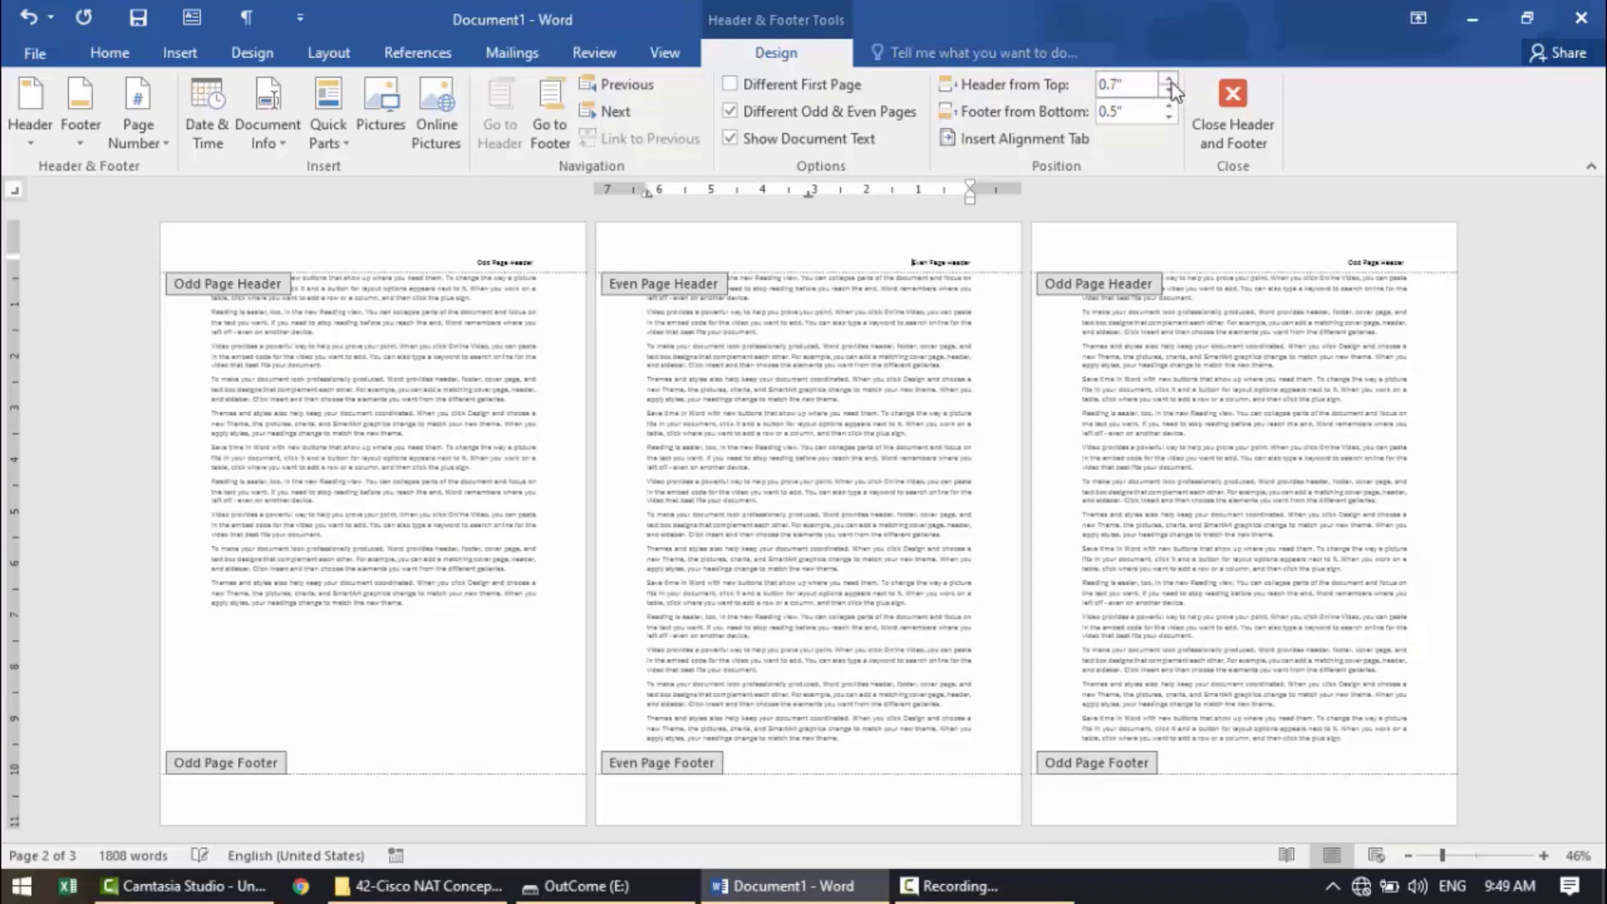
pyautogui.click(1170, 81)
pyautogui.click(1170, 82)
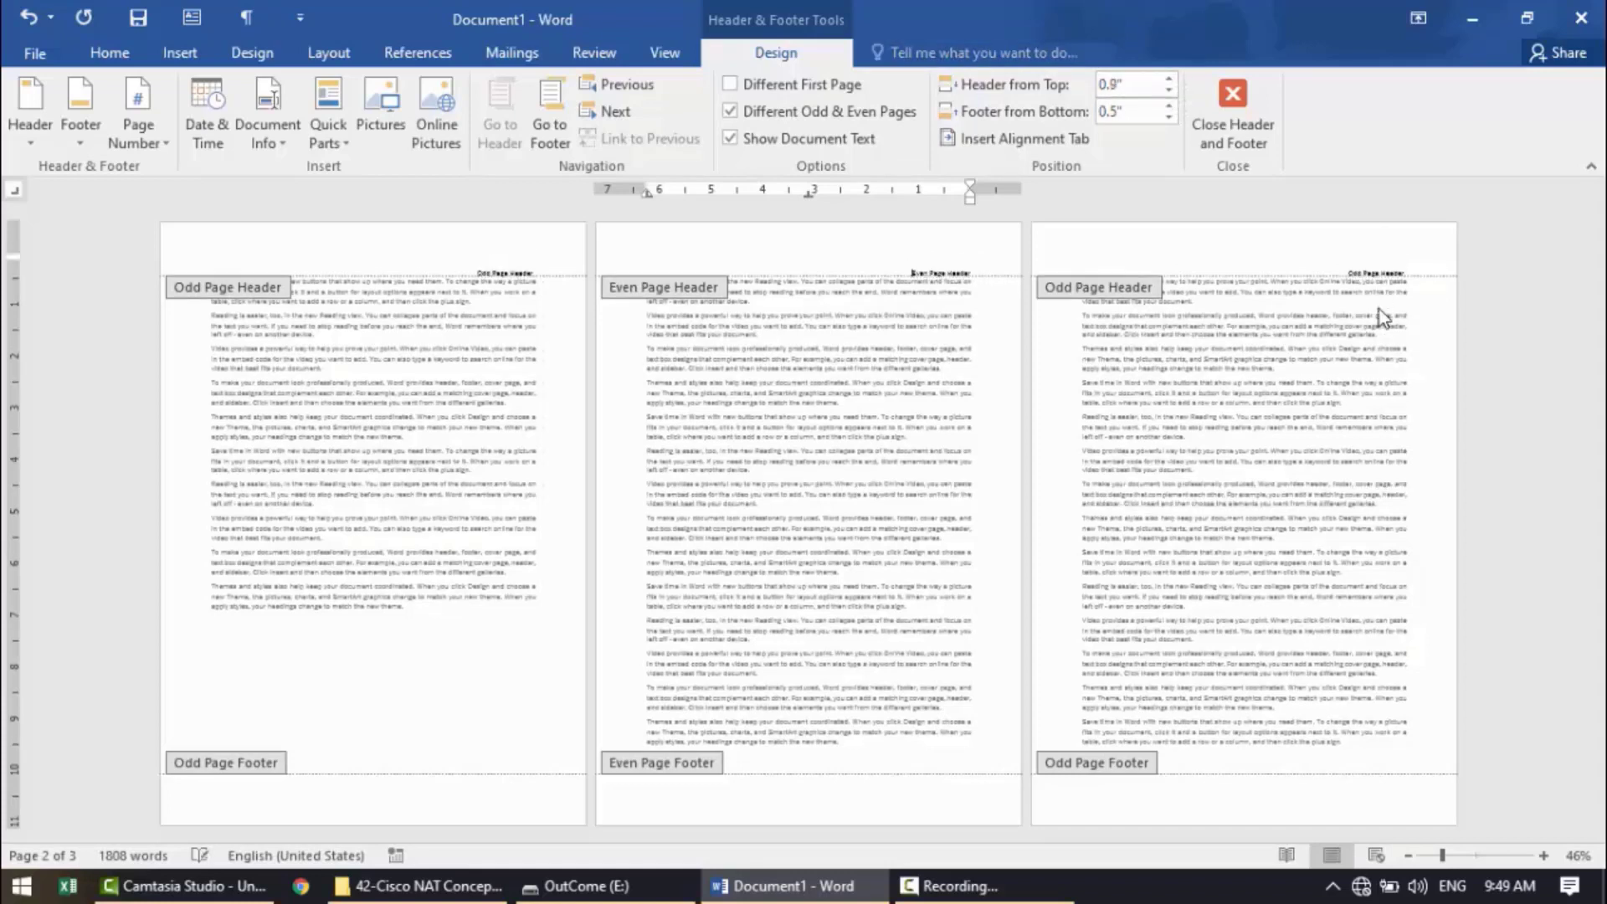
pyautogui.click(1170, 92)
pyautogui.click(1169, 92)
pyautogui.click(1169, 96)
pyautogui.click(1169, 95)
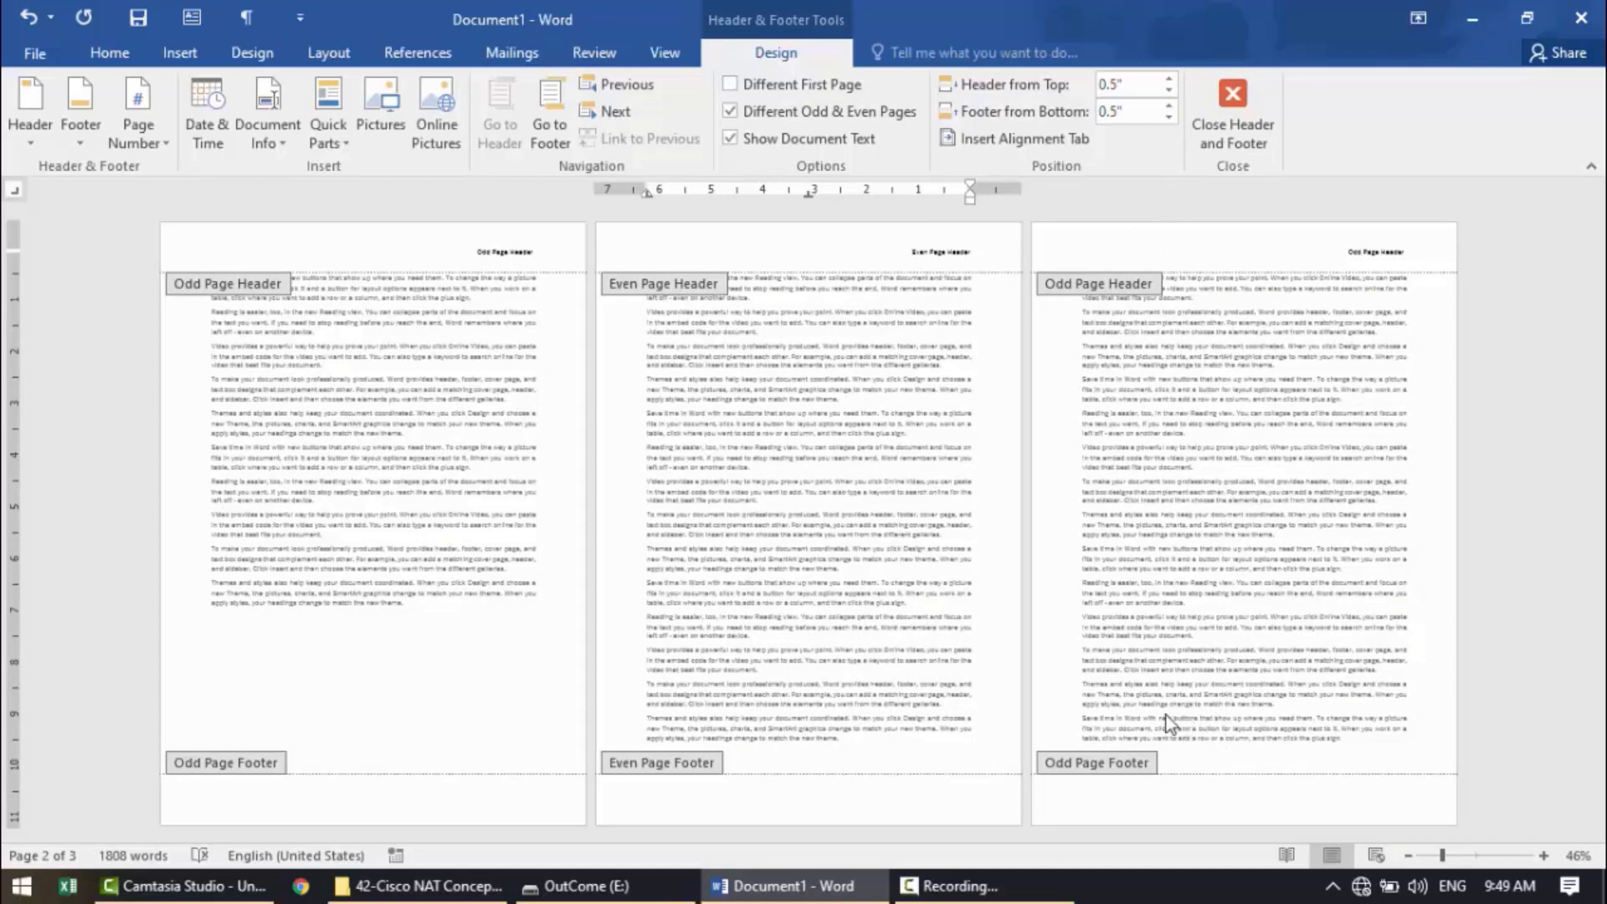
# Delete the odd page header text and close header editing with Different Odd & Even Pages turned off.
pyautogui.tripleClick(1371, 251)
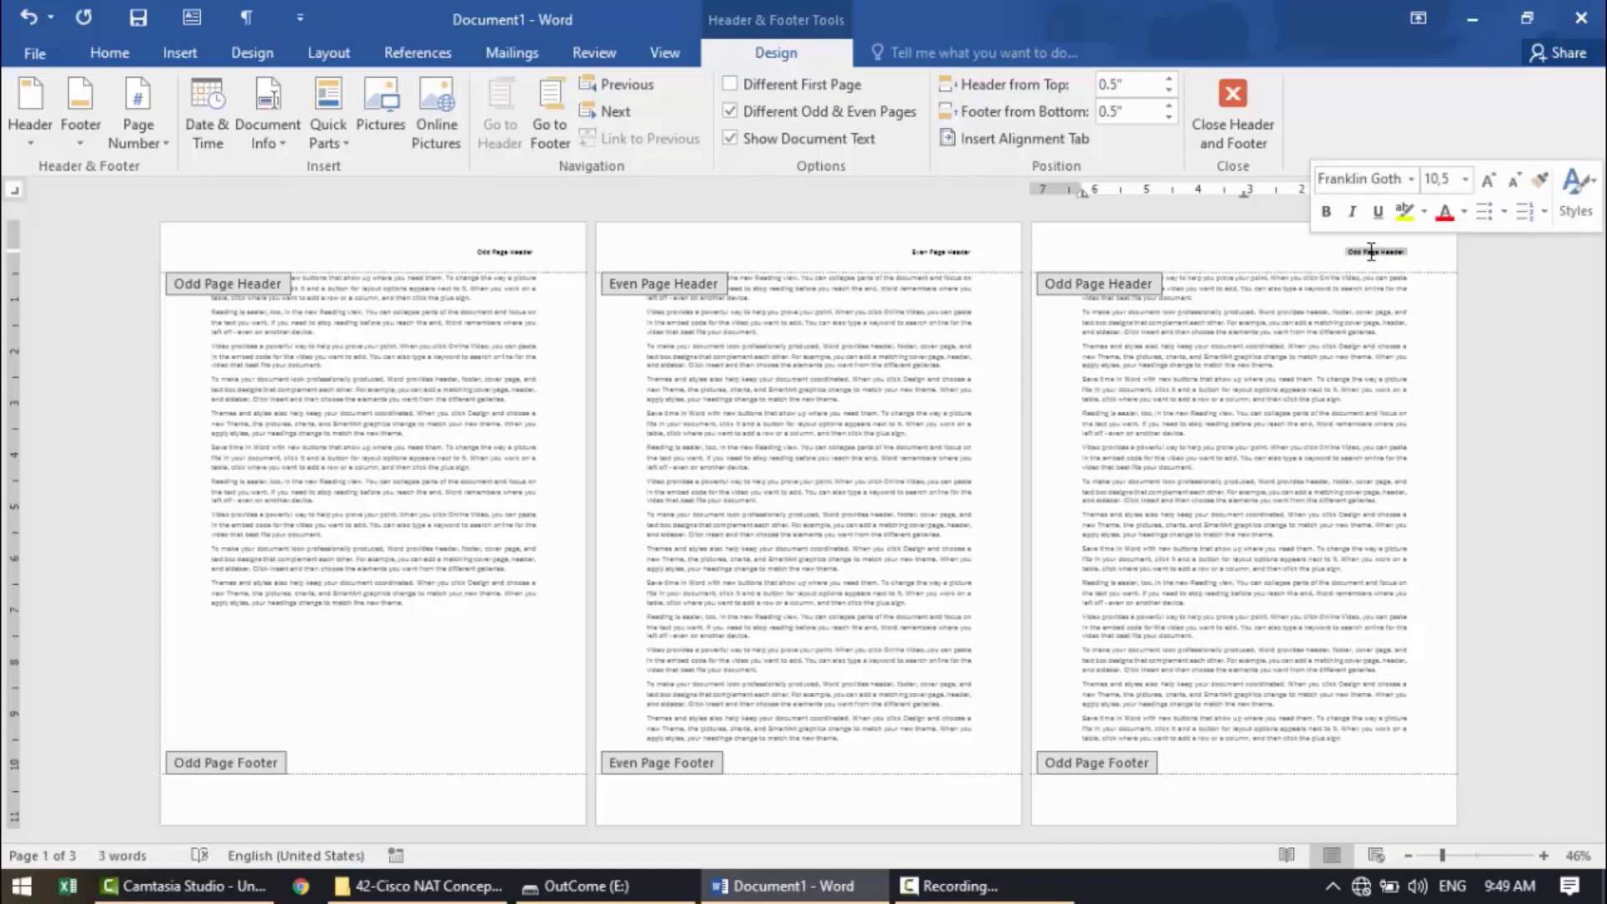
pyautogui.hotkey('alt', 'shift')
pyautogui.press('Delete')
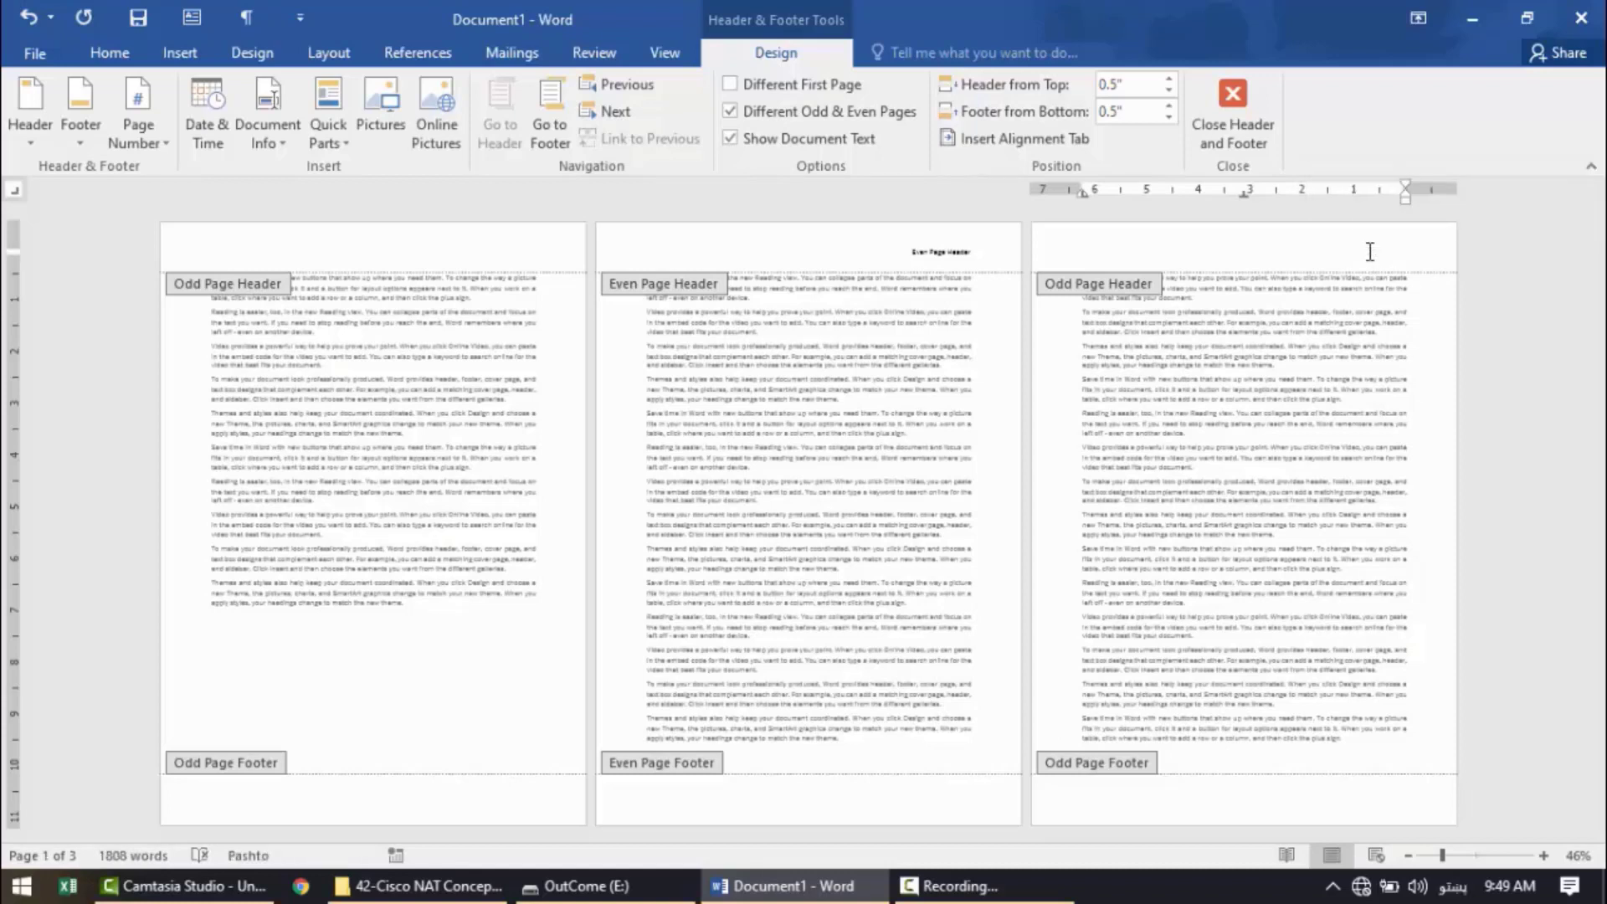
pyautogui.click(757, 119)
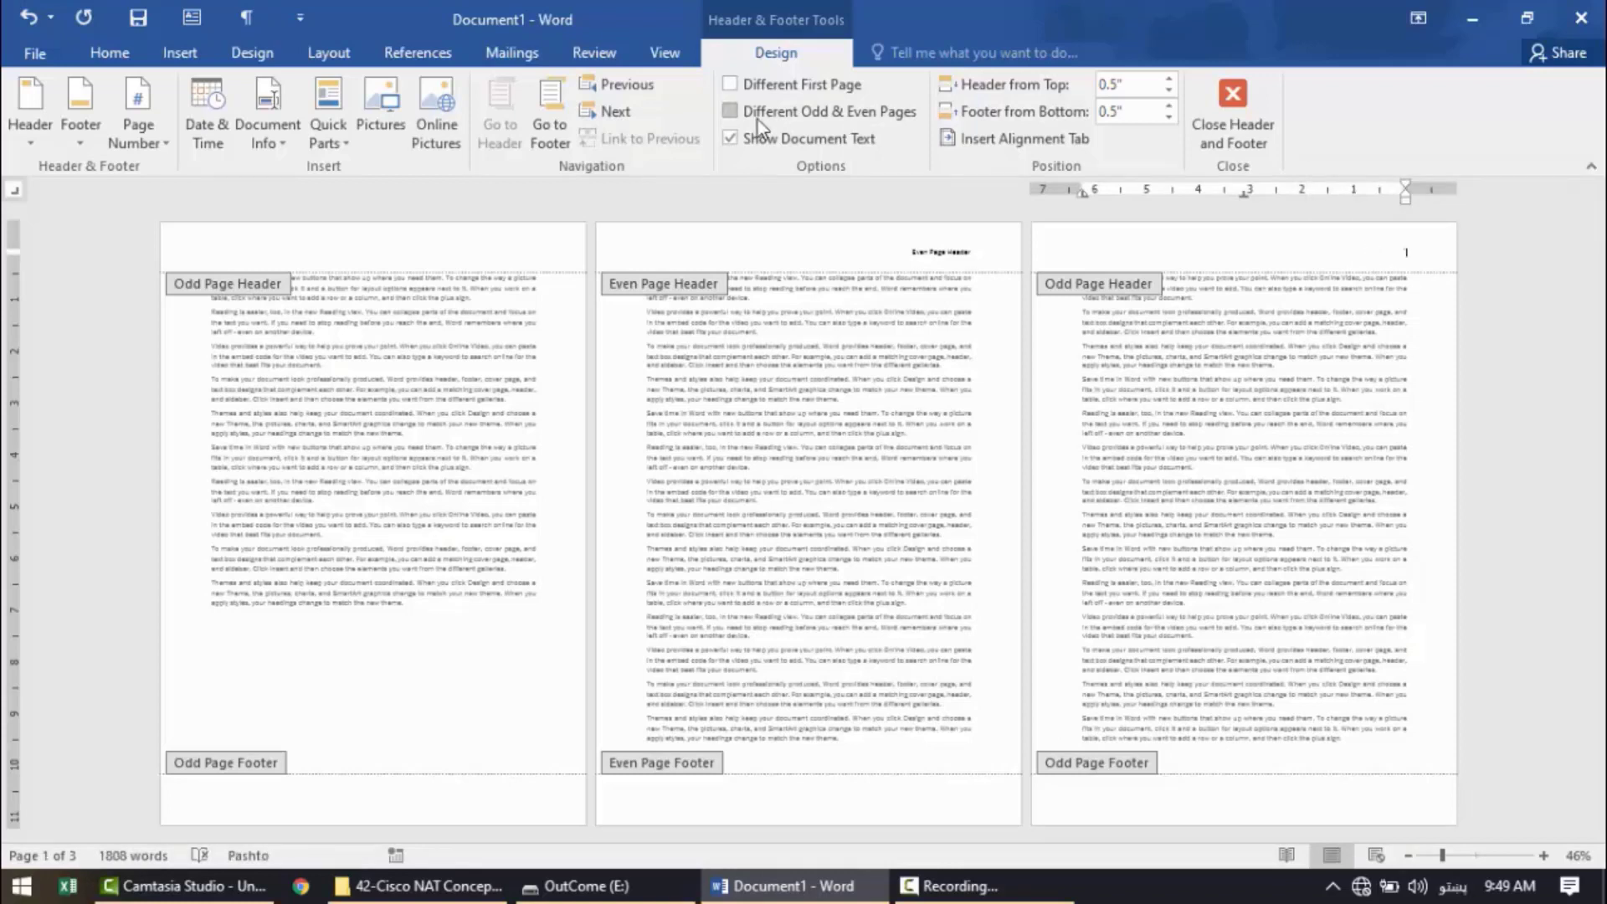
pyautogui.click(1233, 109)
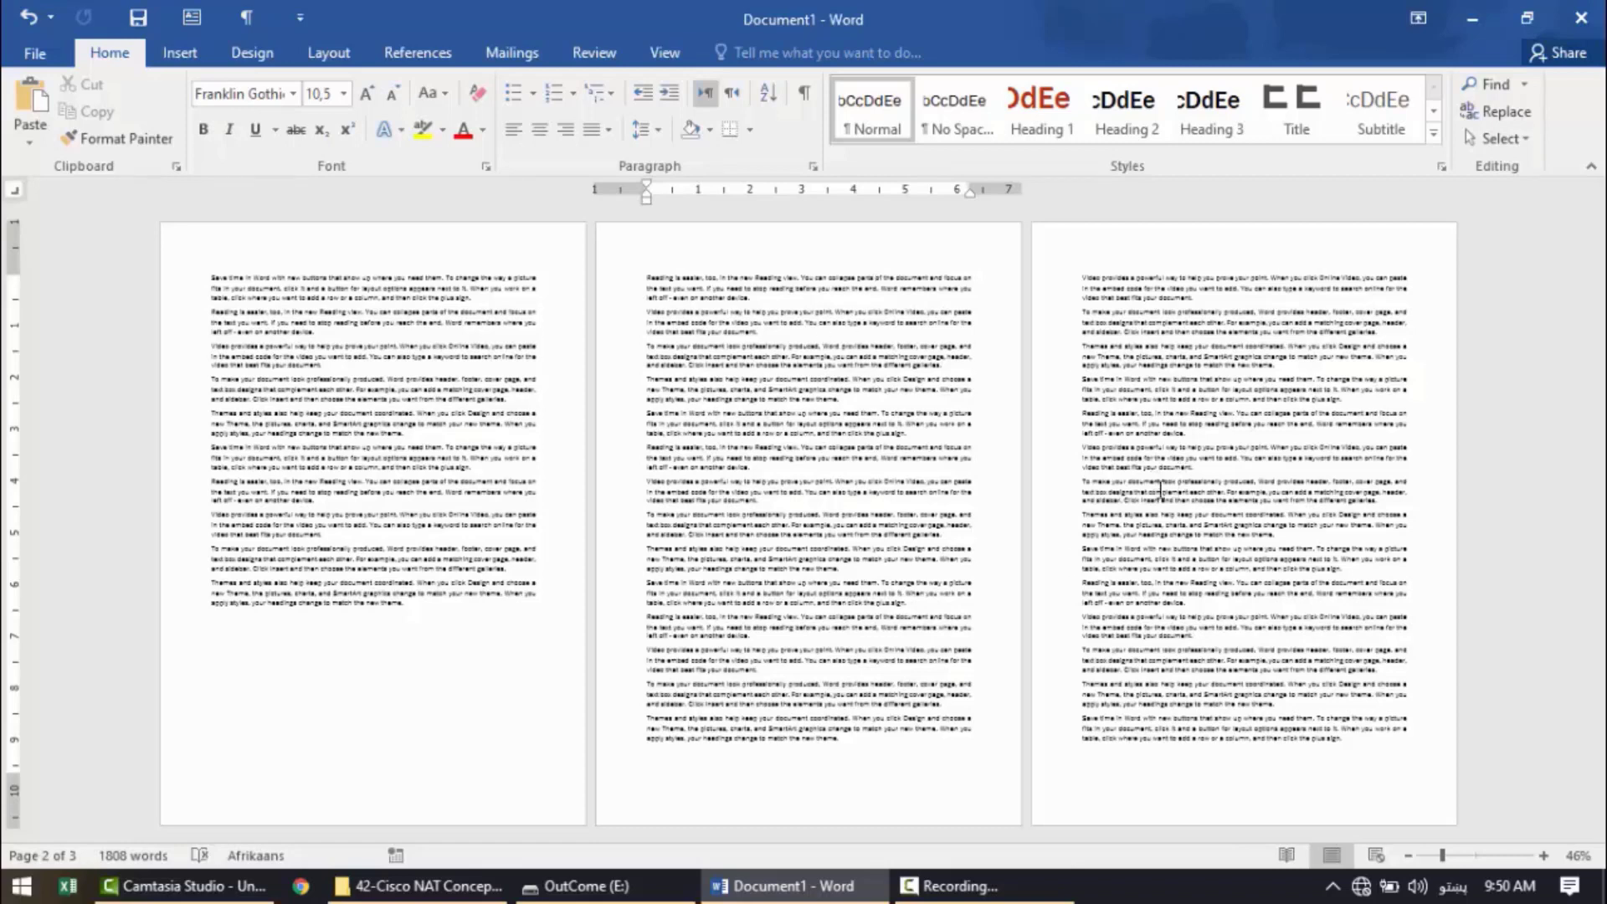
# Zoom the document to 50% and highlight the body text page by page to review the page division.
pyautogui.click(1545, 855)
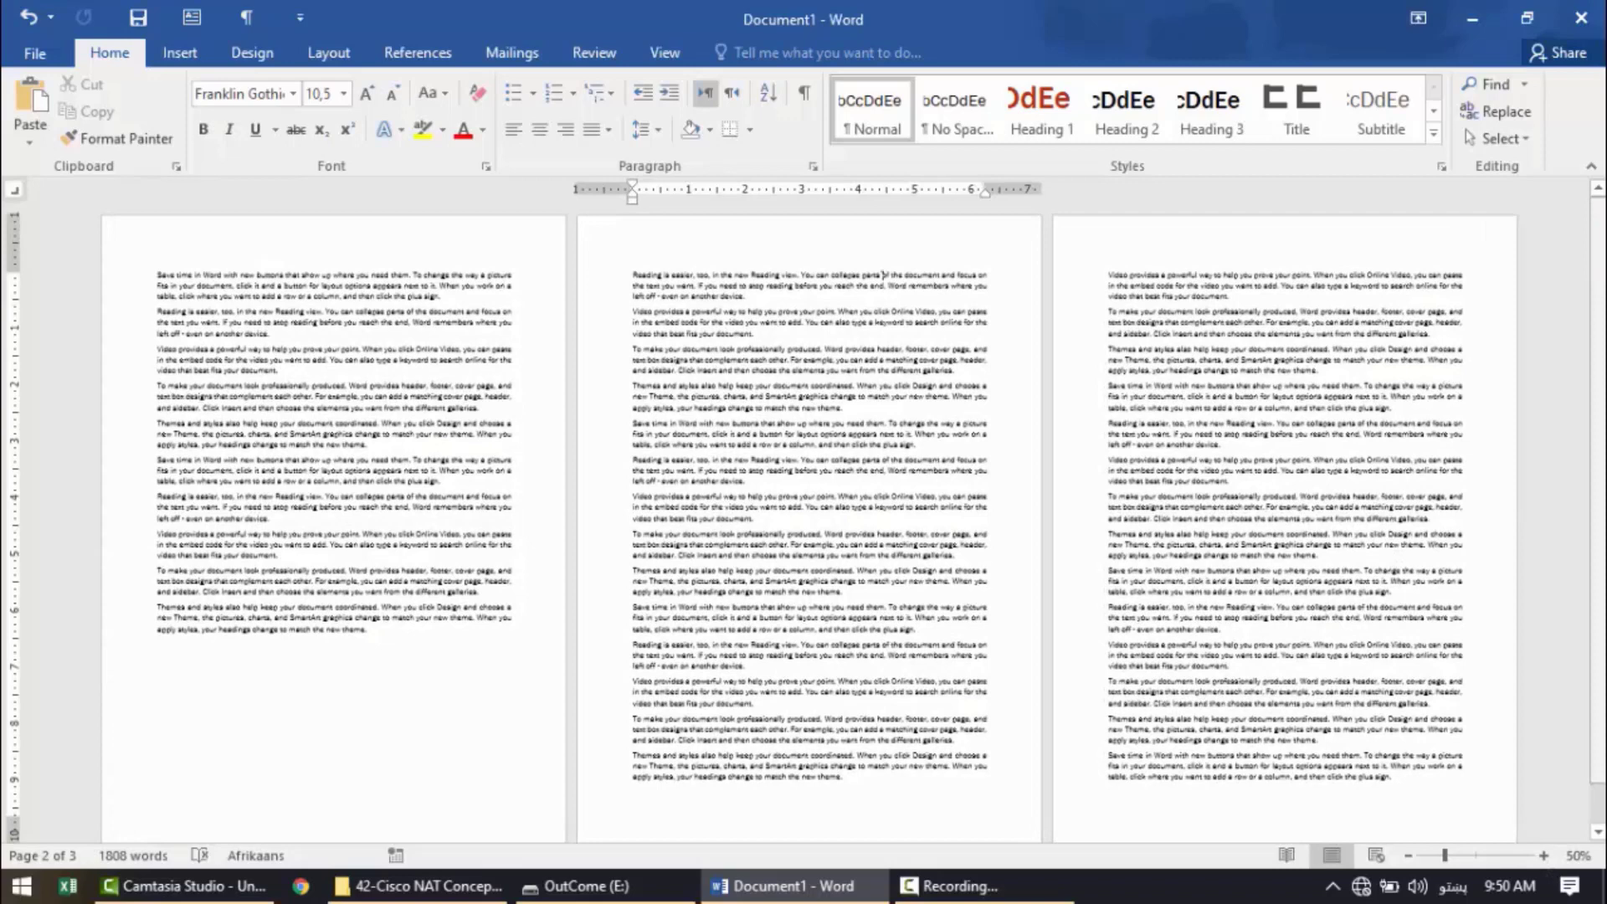
pyautogui.moveTo(1599, 332)
pyautogui.mouseDown()
pyautogui.moveTo(1597, 352)
pyautogui.moveTo(1598, 335)
pyautogui.mouseUp()
pyautogui.click(1397, 781)
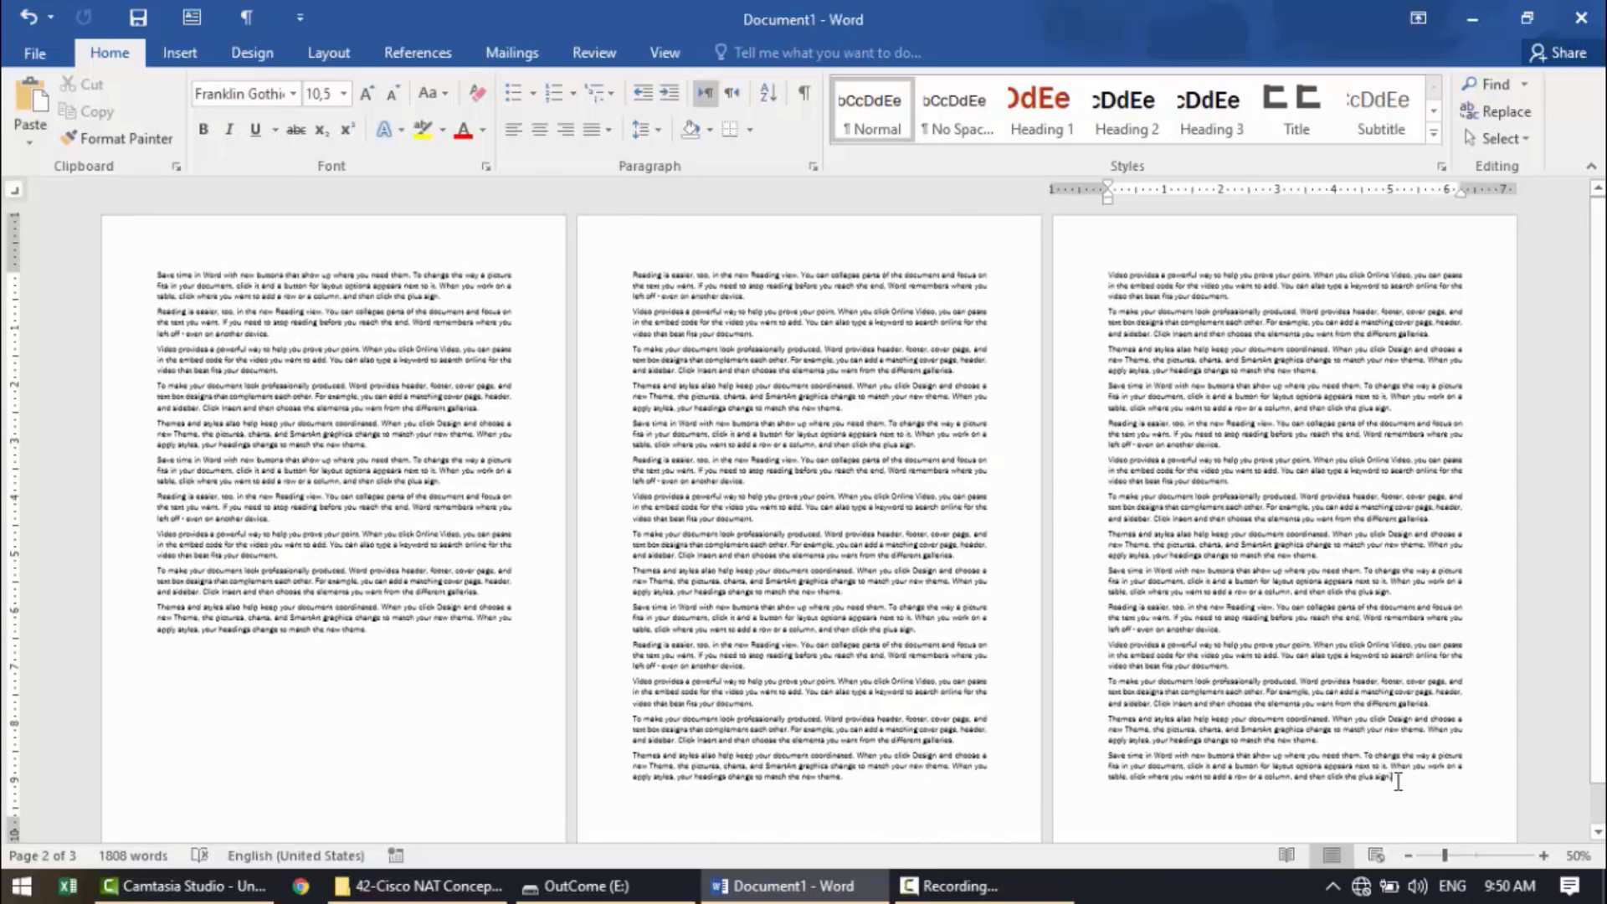
pyautogui.moveTo(1398, 781); pyautogui.dragTo(1092, 266)
pyautogui.moveTo(678, 419); pyautogui.dragTo(641, 274)
pyautogui.moveTo(372, 630); pyautogui.dragTo(145, 261)
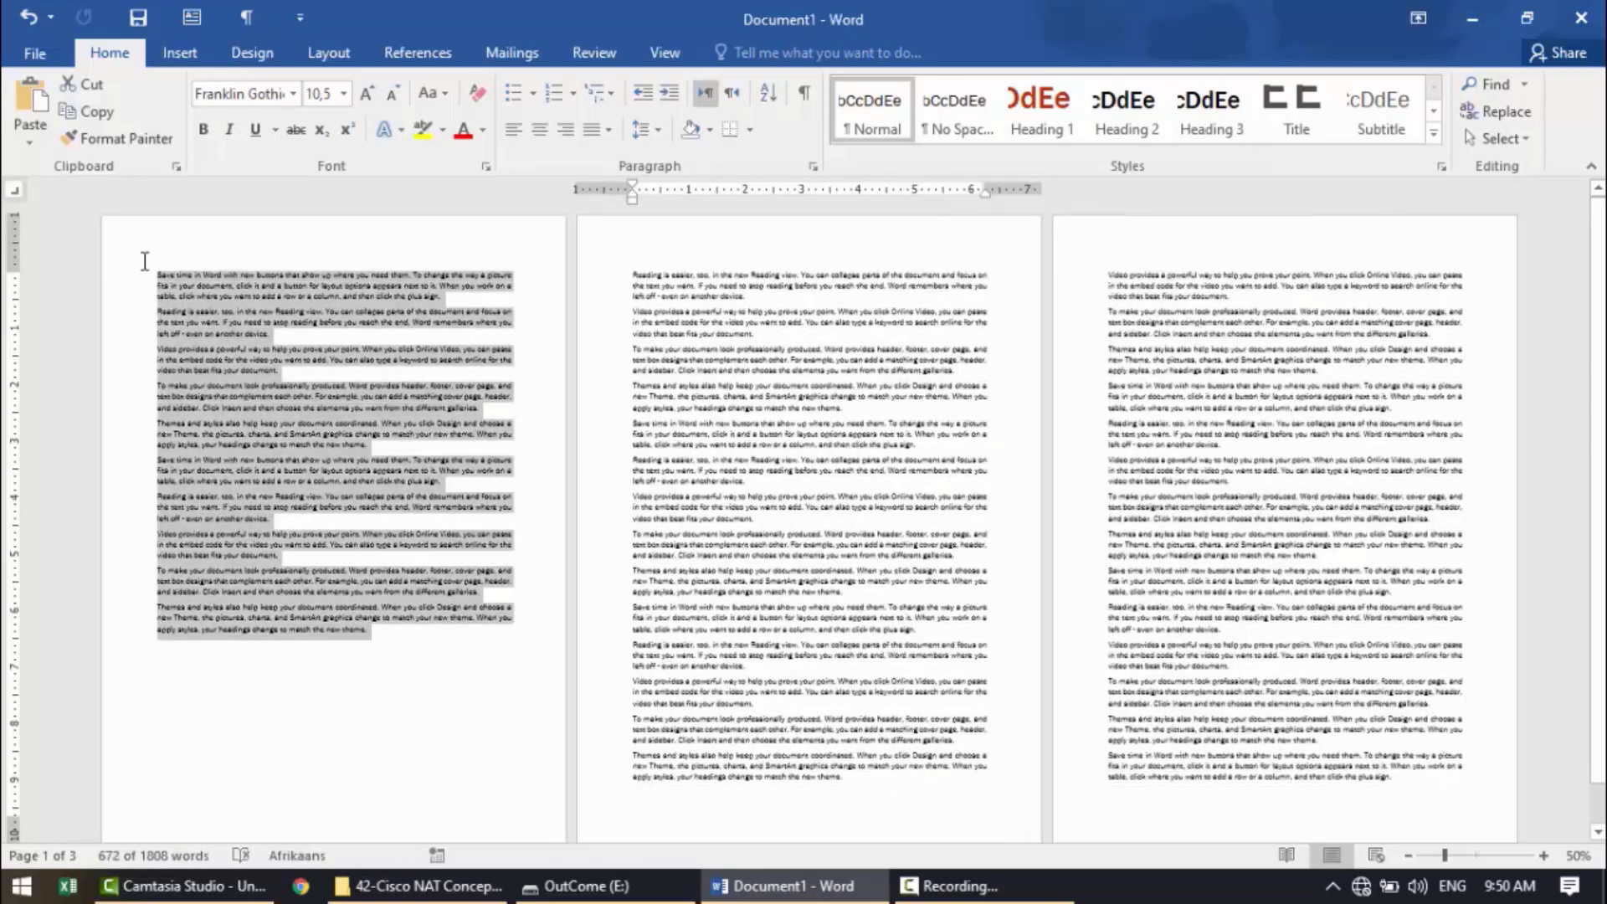
pyautogui.click(771, 500)
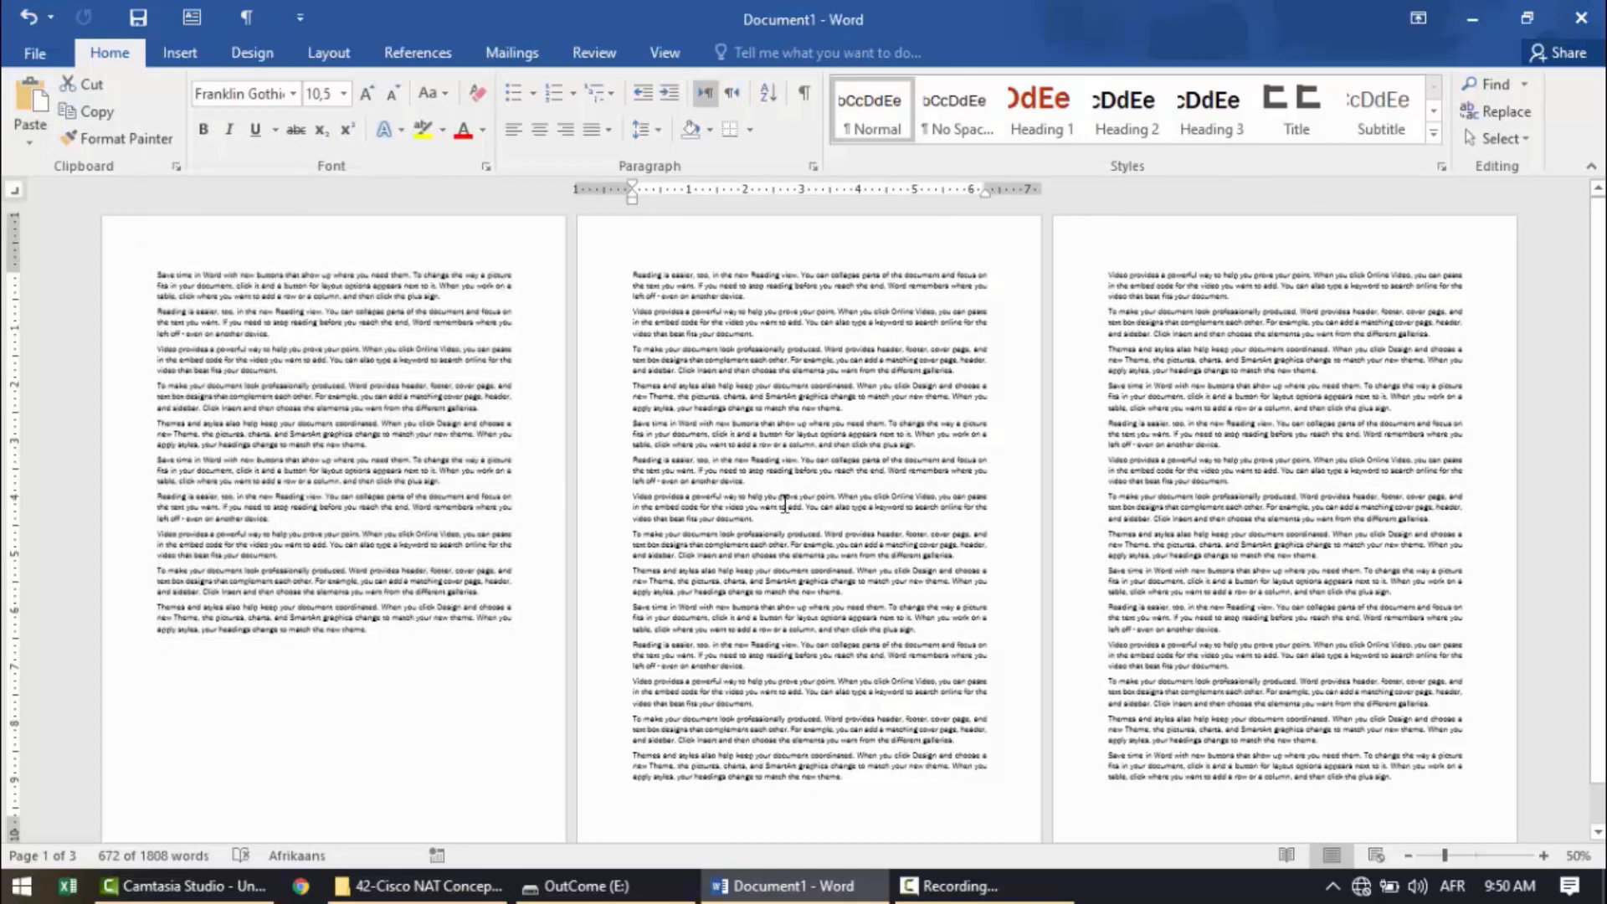
# Insert a Next Page section break at the end of the first page's text.
pyautogui.click(1413, 819)
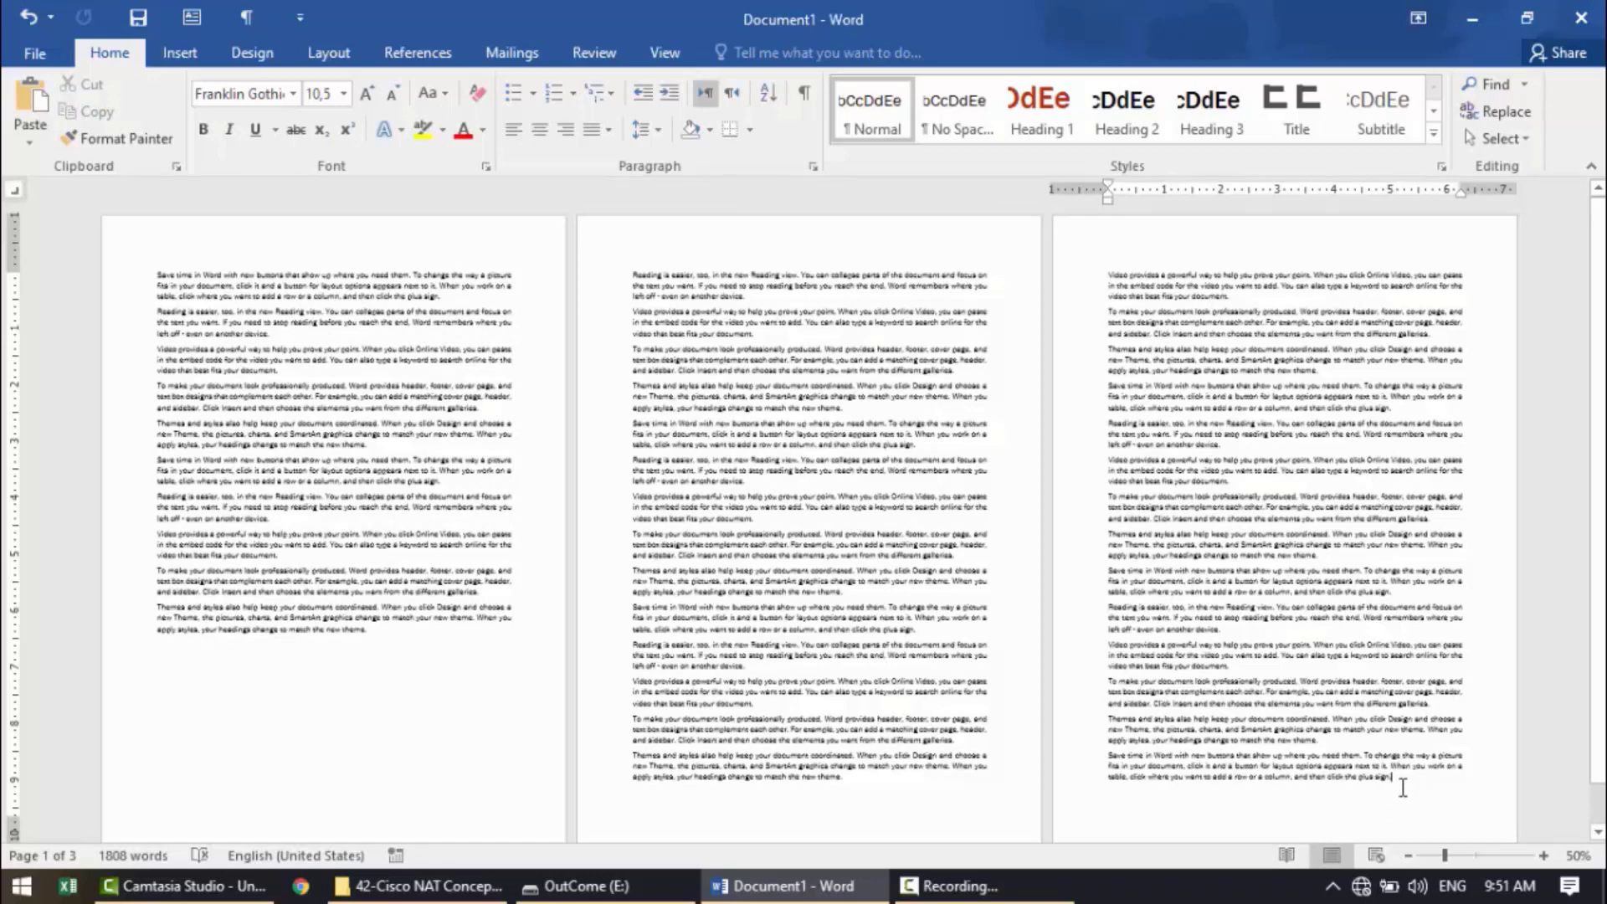
pyautogui.click(328, 53)
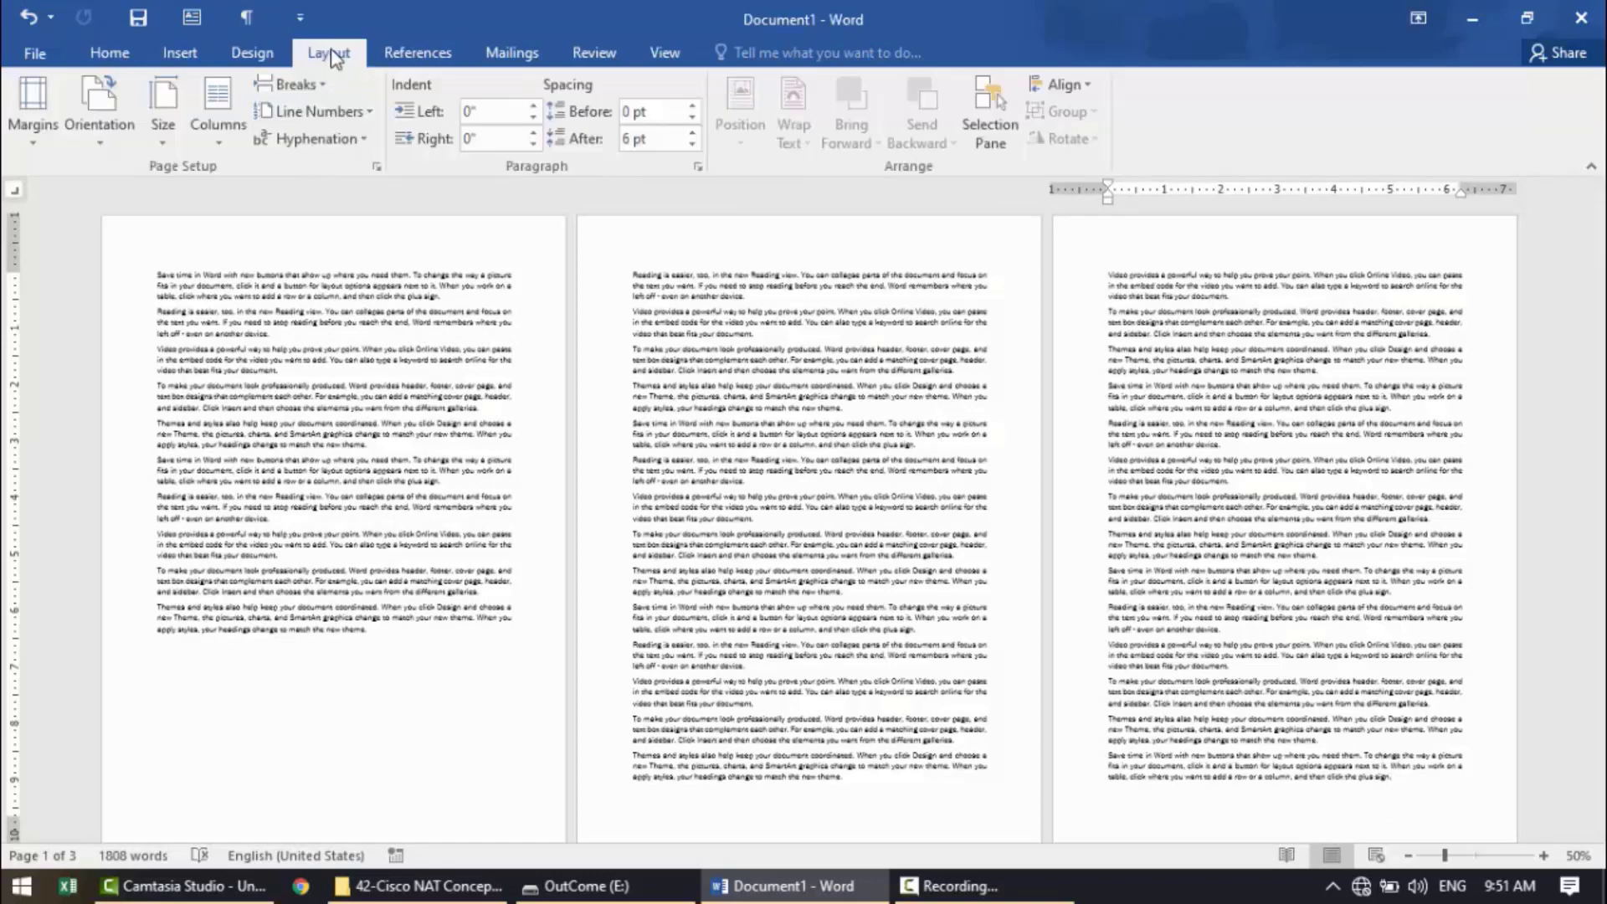
pyautogui.click(308, 85)
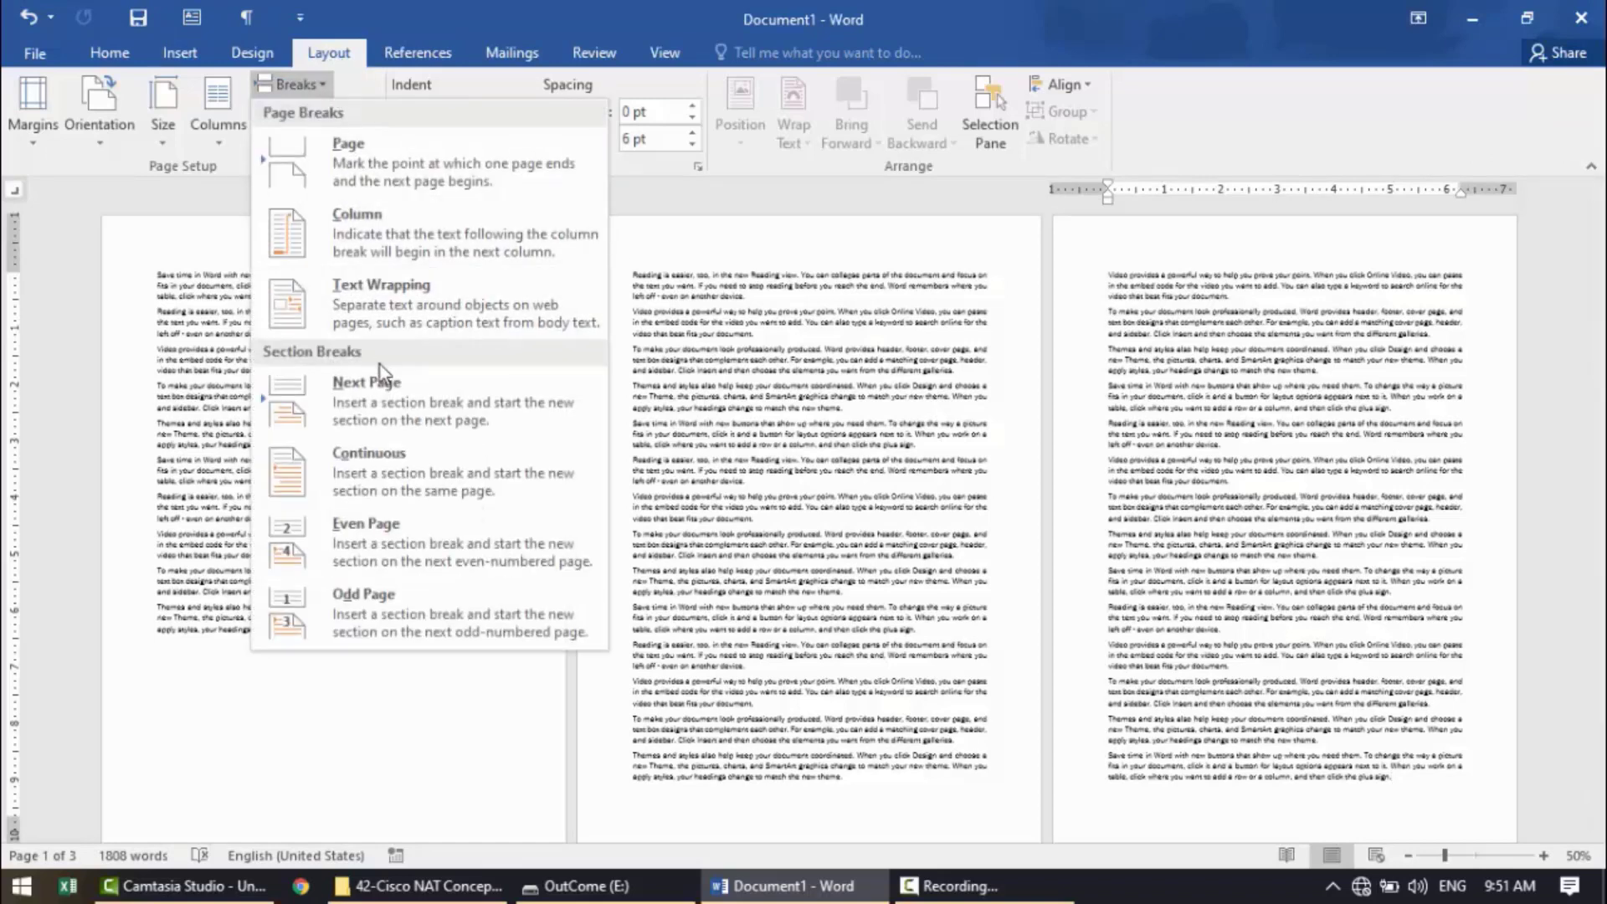
pyautogui.click(390, 411)
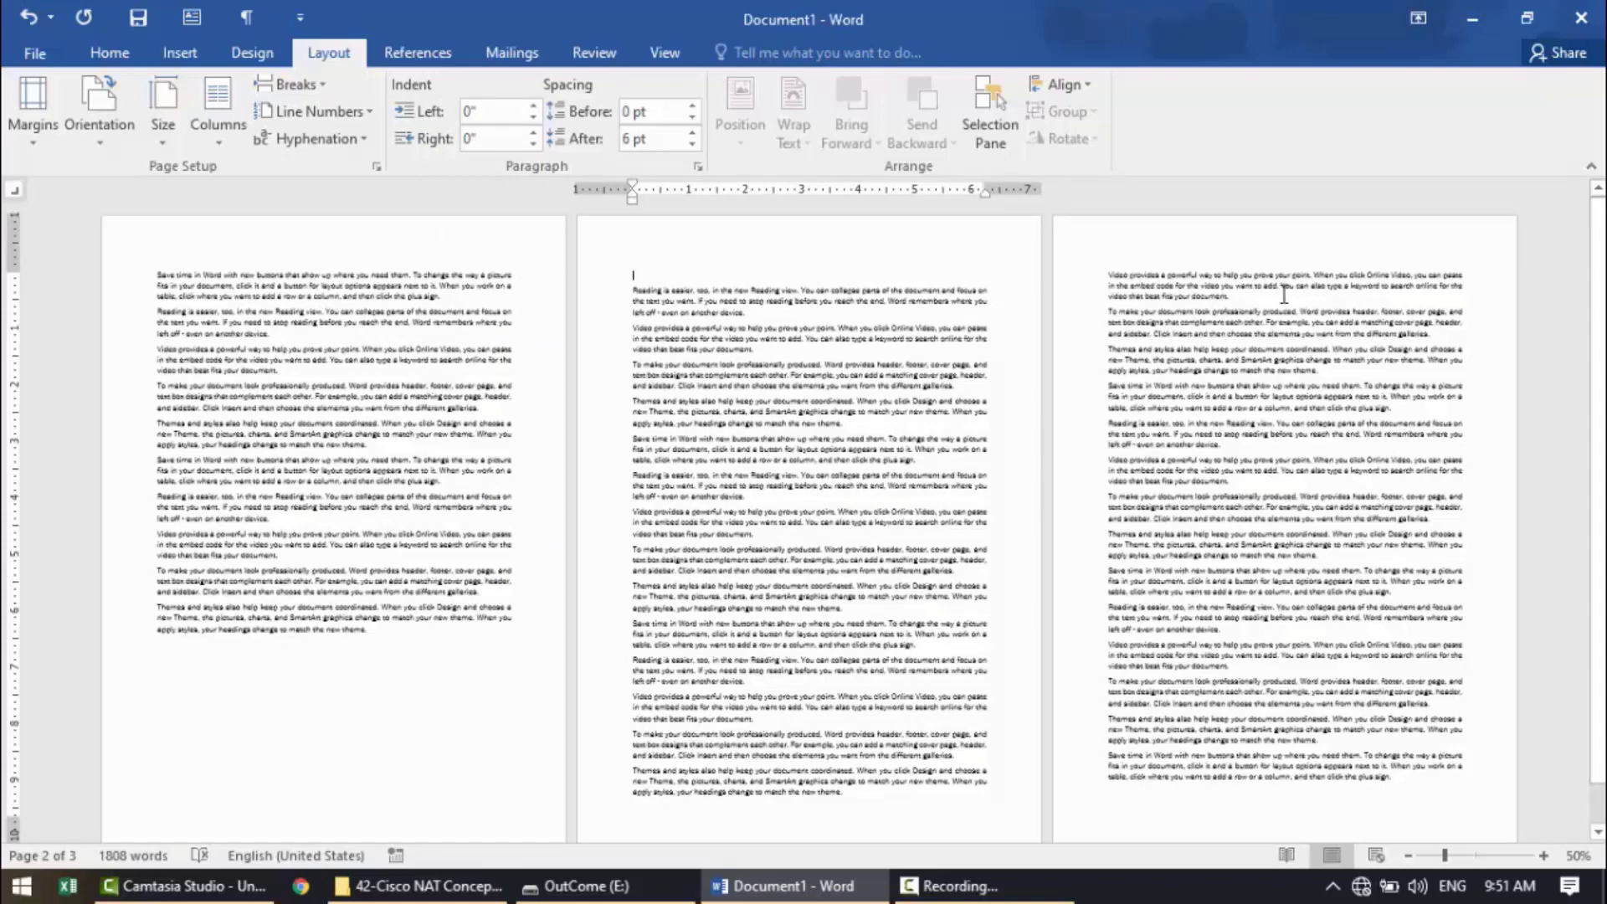
# Insert a Next Page section break at the end of the second page's text.
pyautogui.moveTo(1276, 276); pyautogui.dragTo(1275, 665)
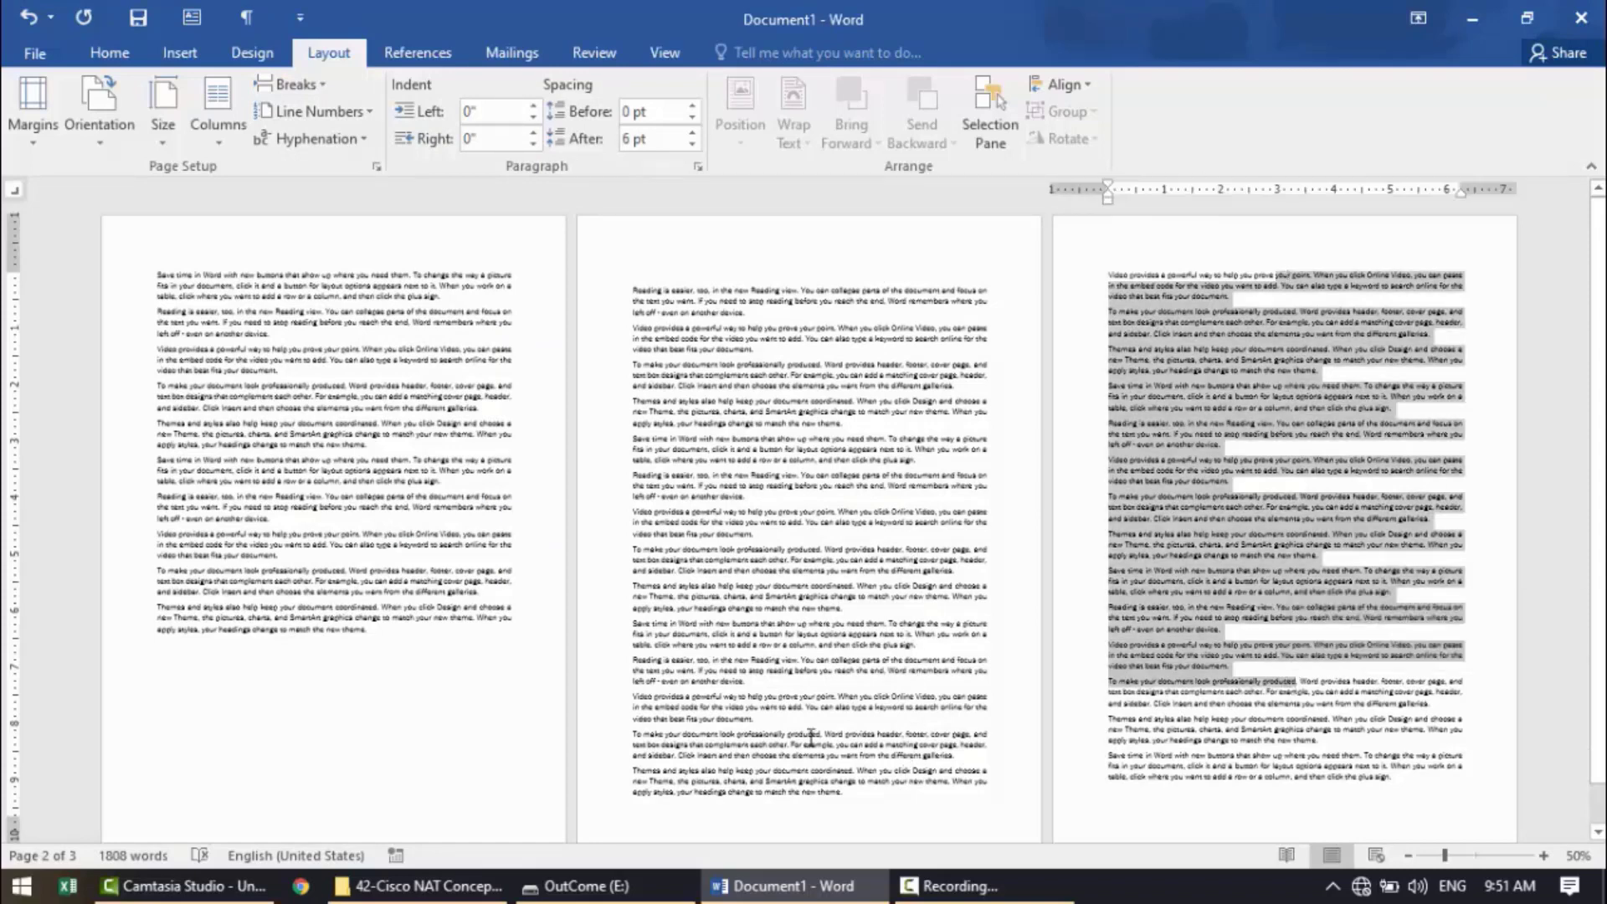
pyautogui.moveTo(897, 771); pyautogui.dragTo(230, 361)
pyautogui.click(680, 523)
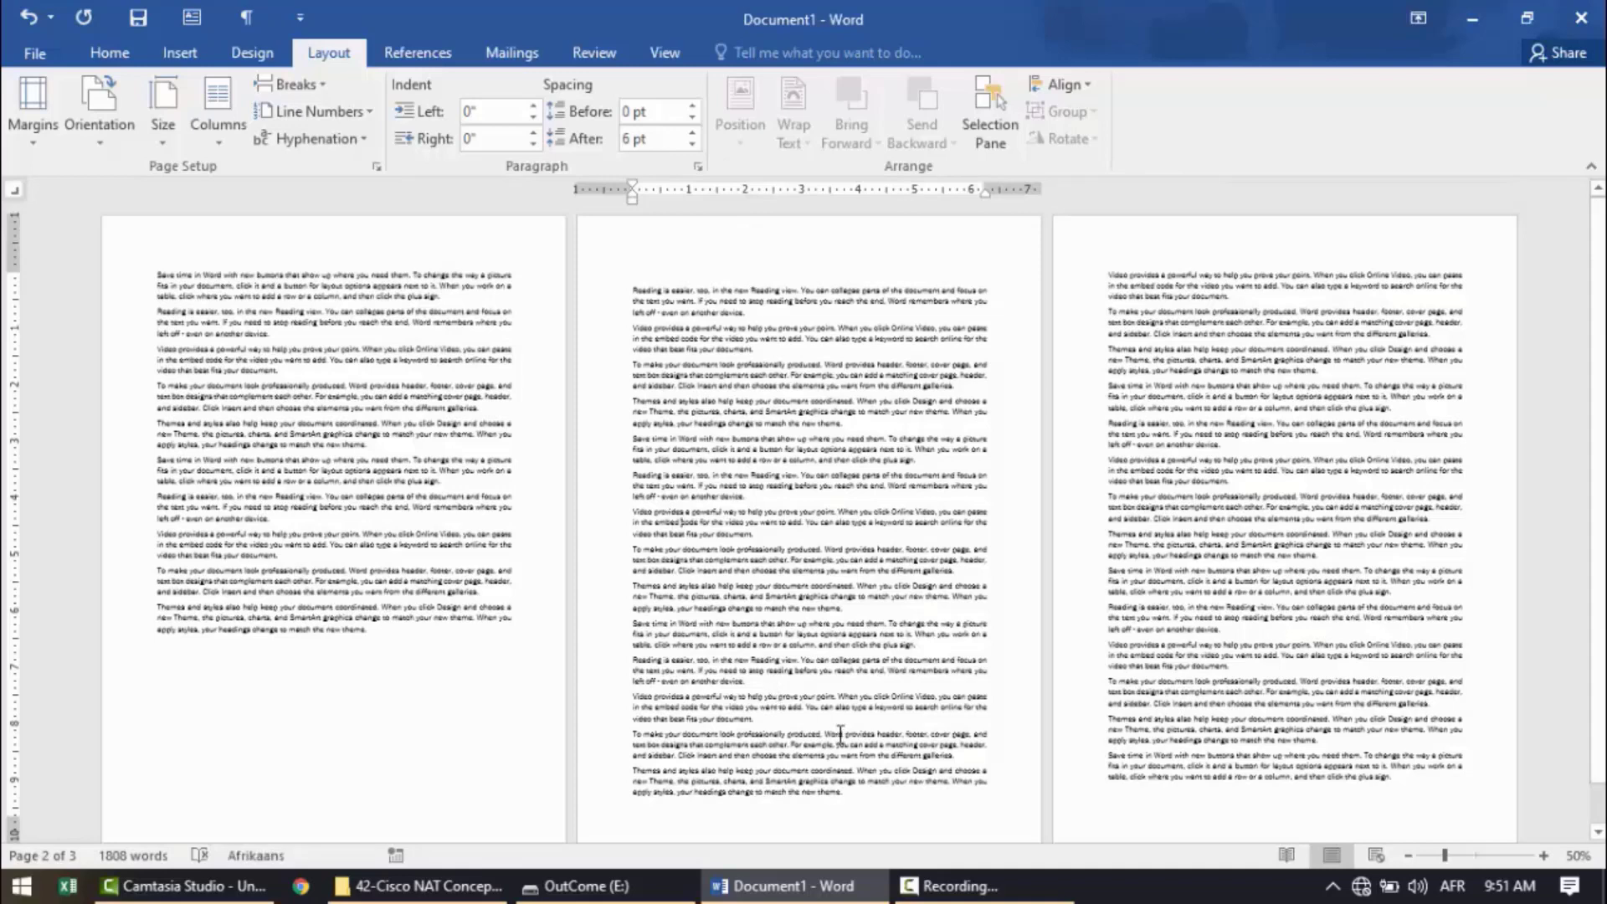
pyautogui.click(850, 796)
pyautogui.click(324, 92)
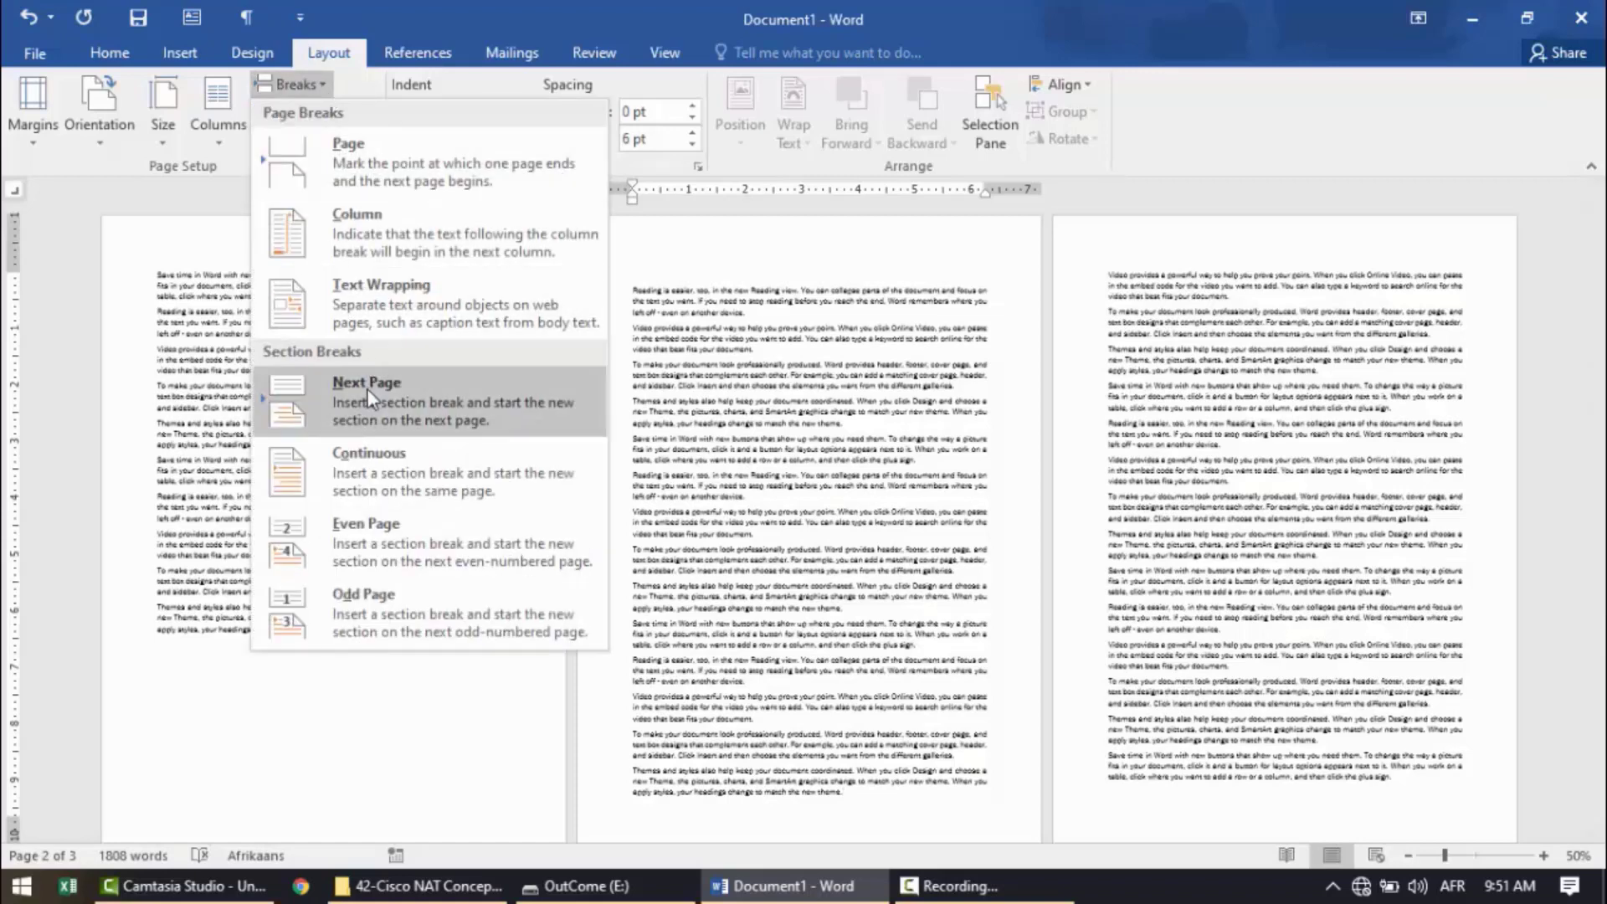
pyautogui.click(365, 414)
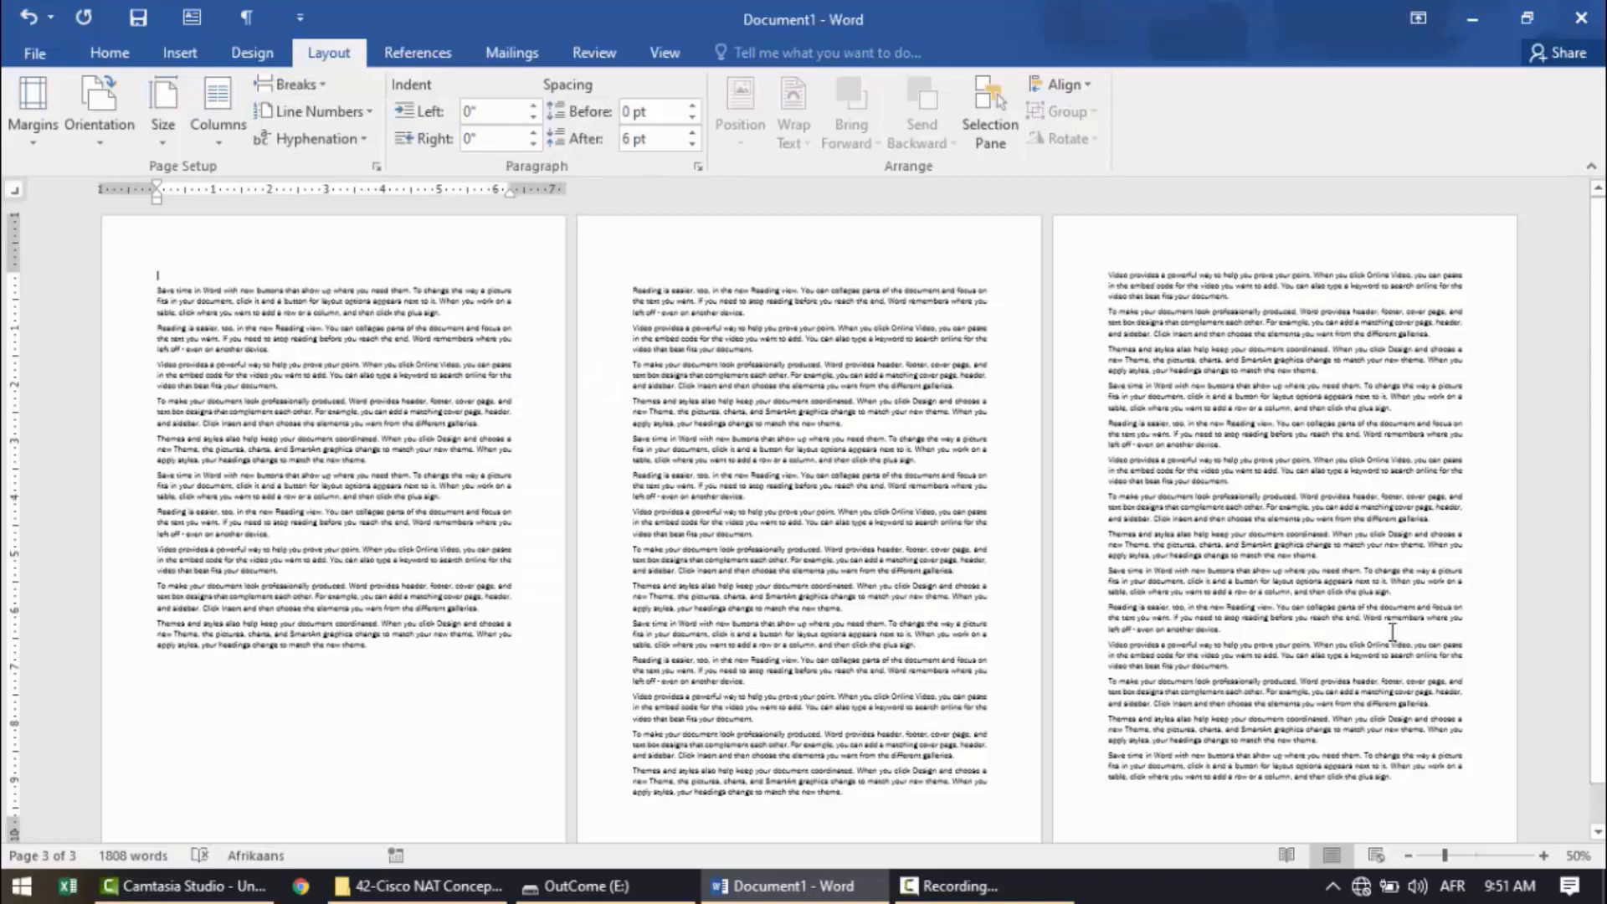
# Highlight the body text of each page in turn to review how the document is divided into sections.
pyautogui.moveTo(1385, 669); pyautogui.dragTo(867, 485)
pyautogui.moveTo(257, 500); pyautogui.dragTo(241, 458)
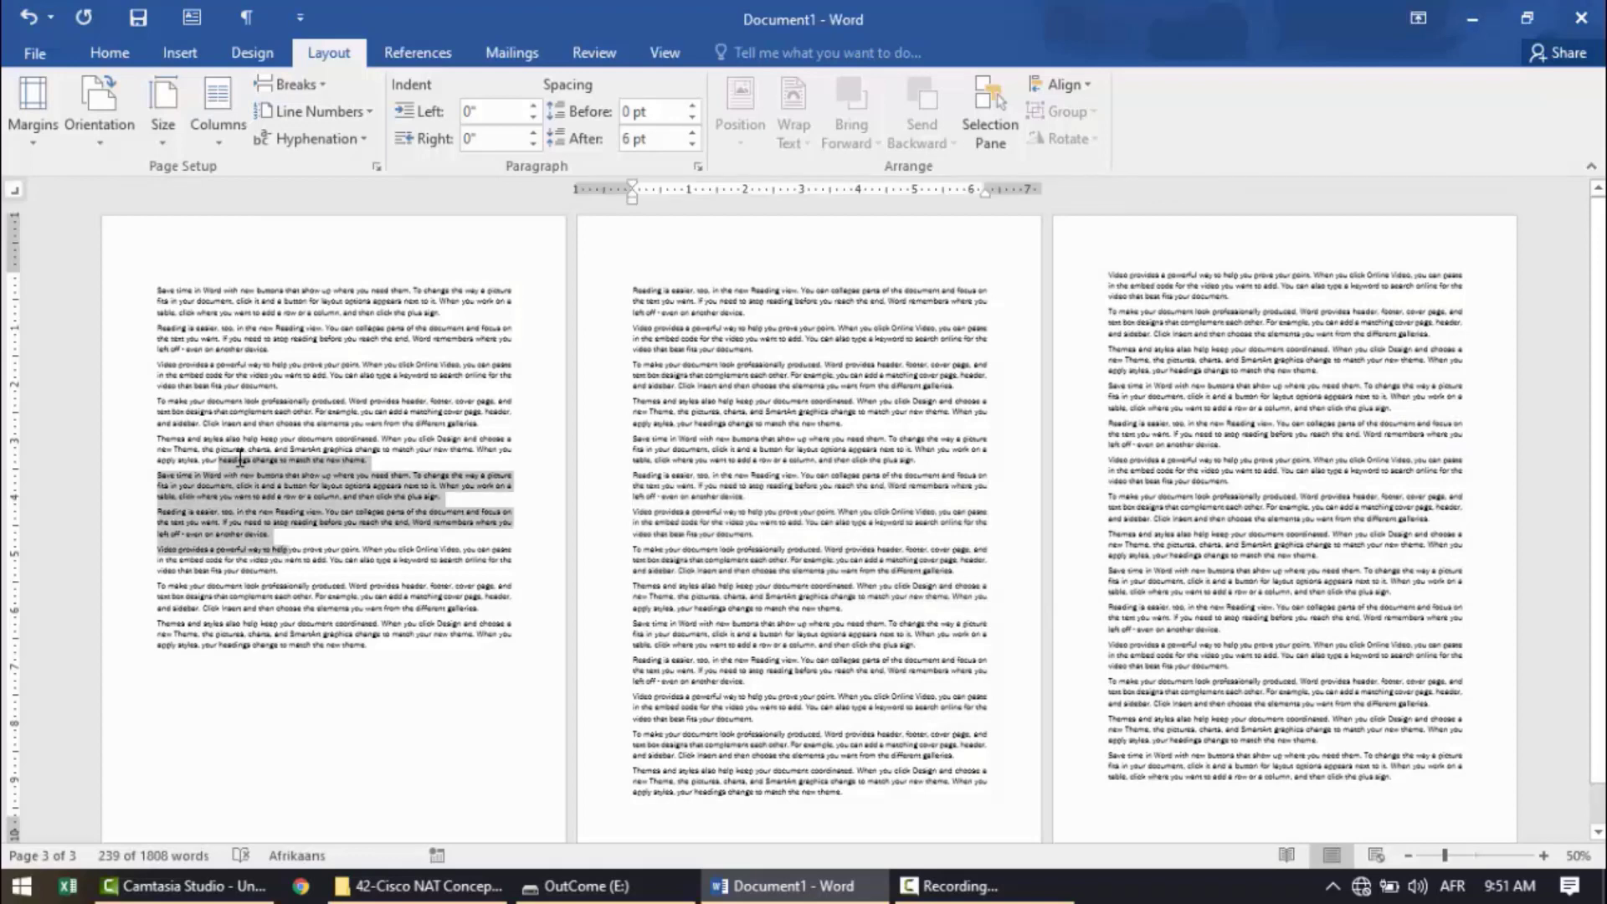
pyautogui.click(701, 533)
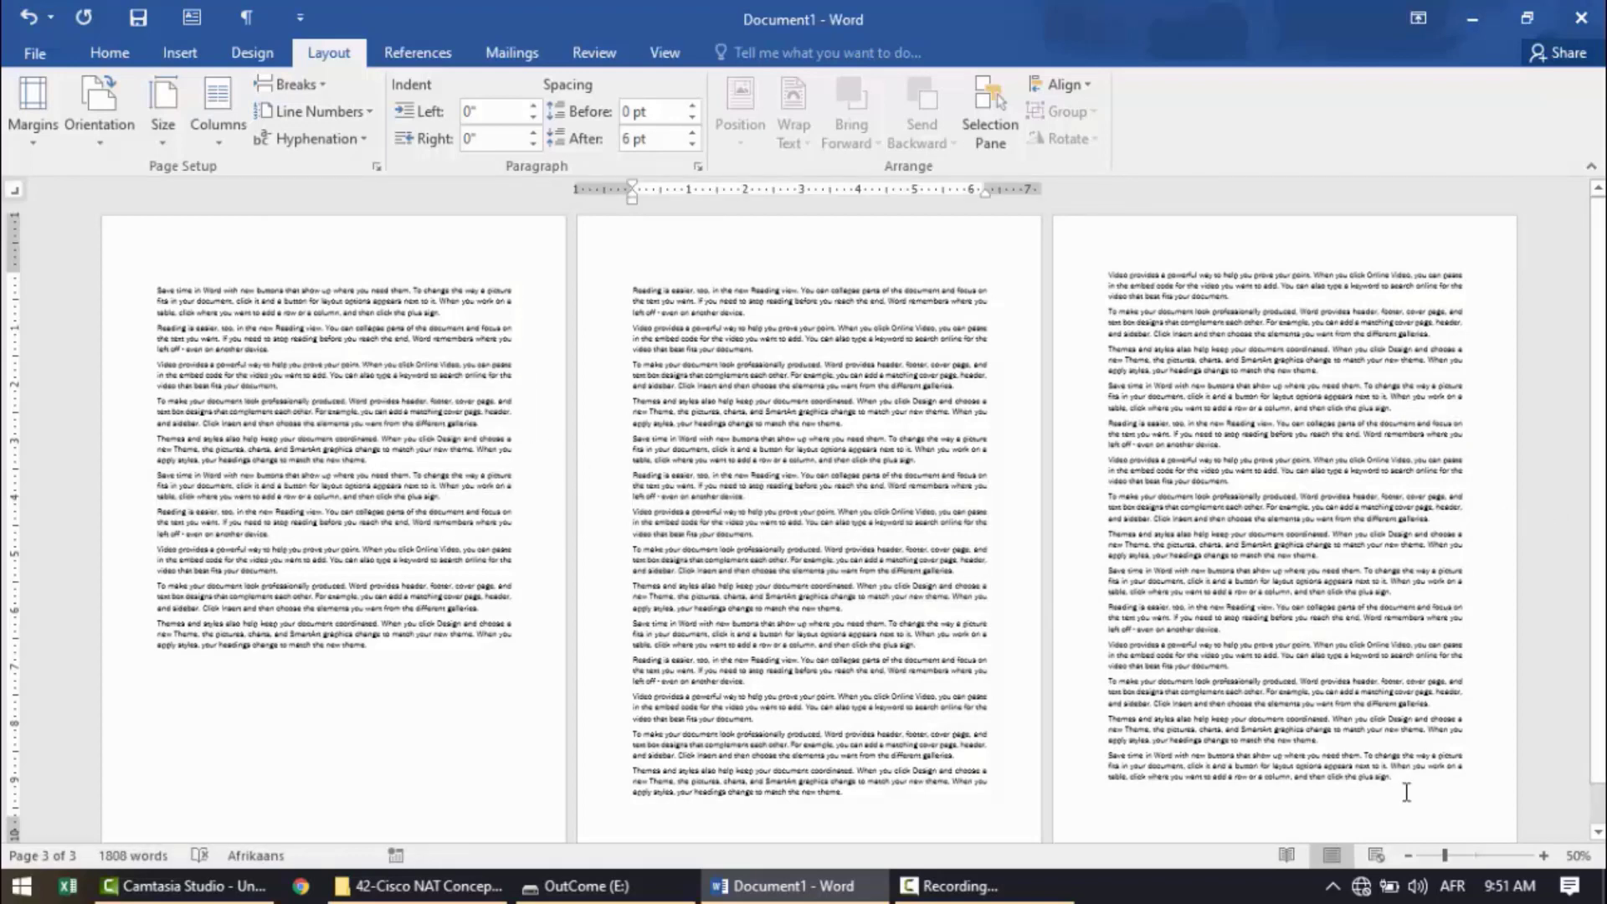
pyautogui.moveTo(1407, 772); pyautogui.dragTo(1109, 273)
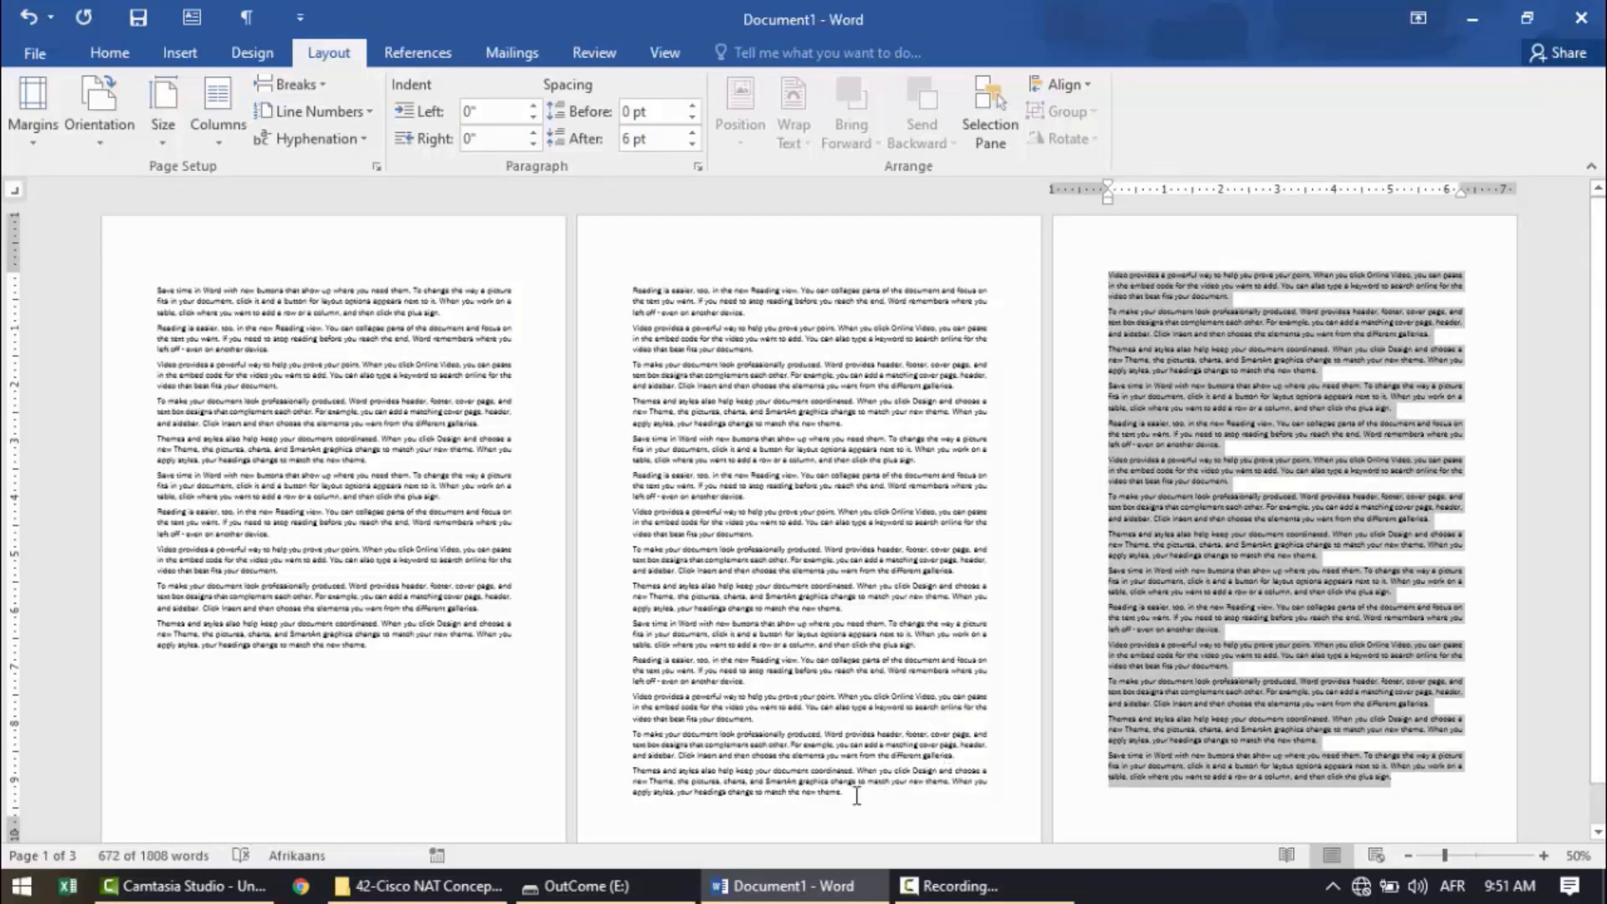
pyautogui.moveTo(856, 795); pyautogui.dragTo(653, 271)
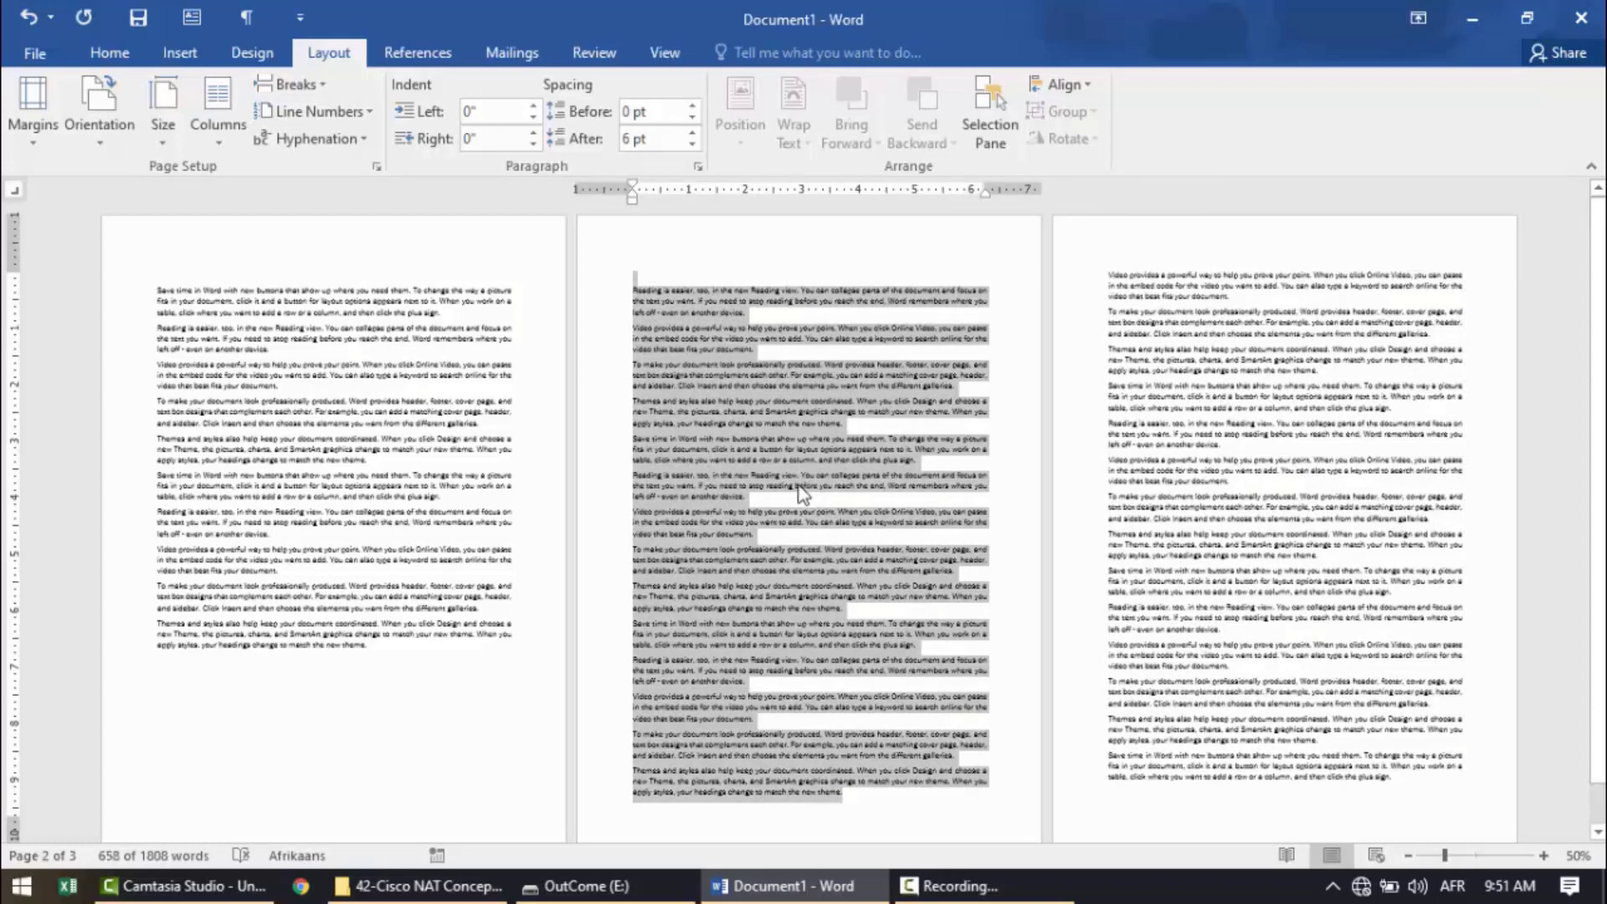
pyautogui.moveTo(385, 657); pyautogui.dragTo(189, 269)
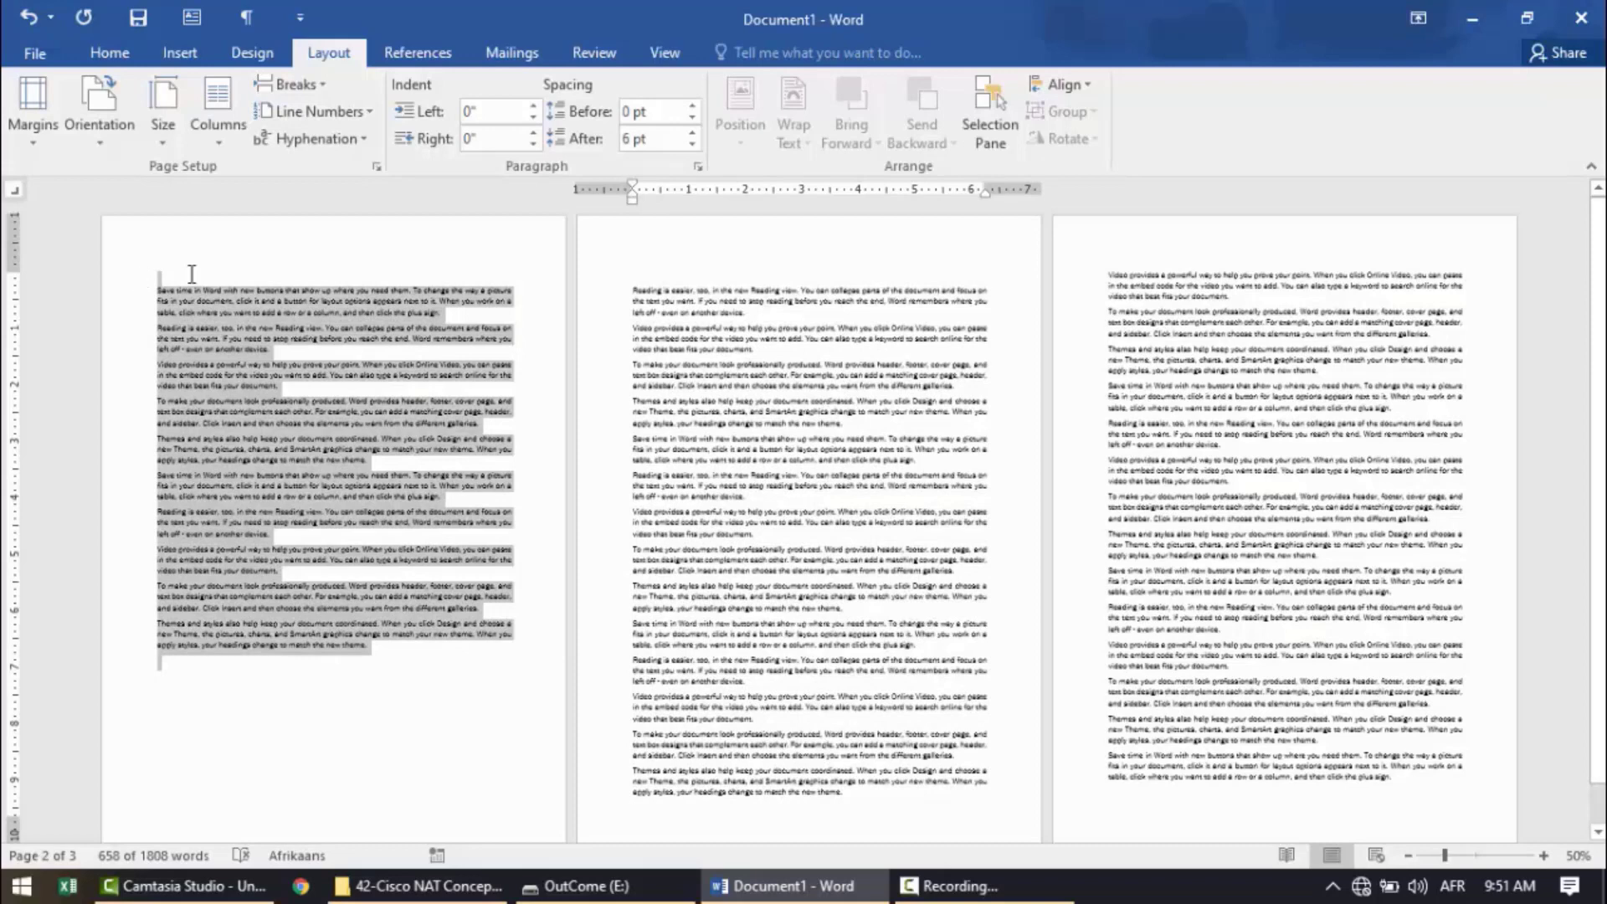
pyautogui.click(780, 475)
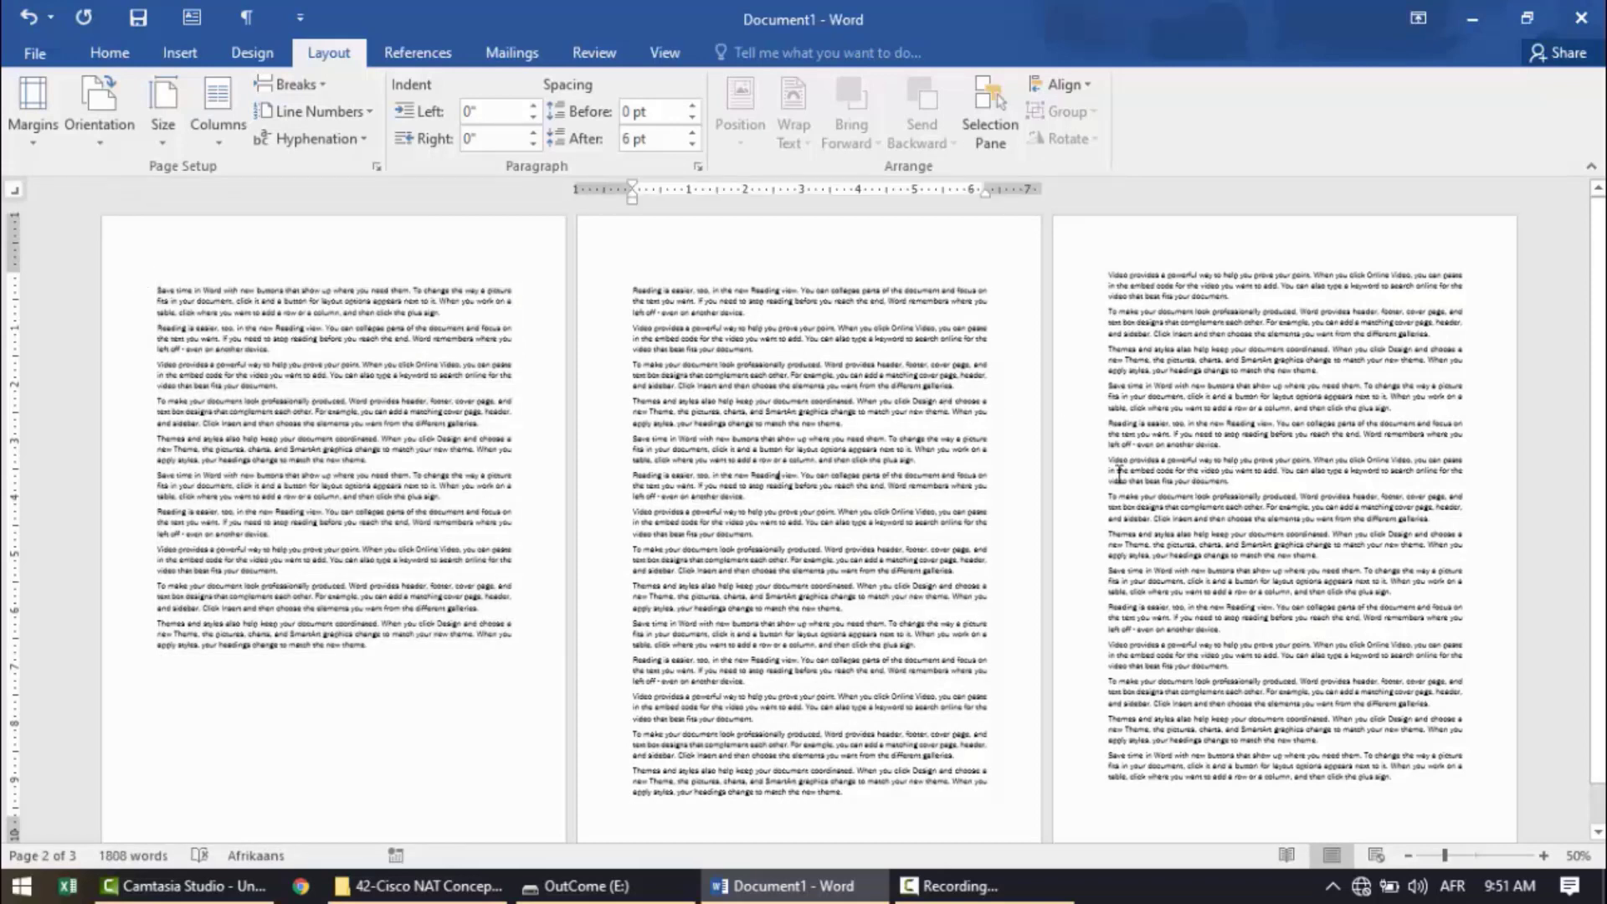
# Enter "DTP (Digital Technology Professional)" in the section 1 header and close header editing.
pyautogui.click(1308, 350)
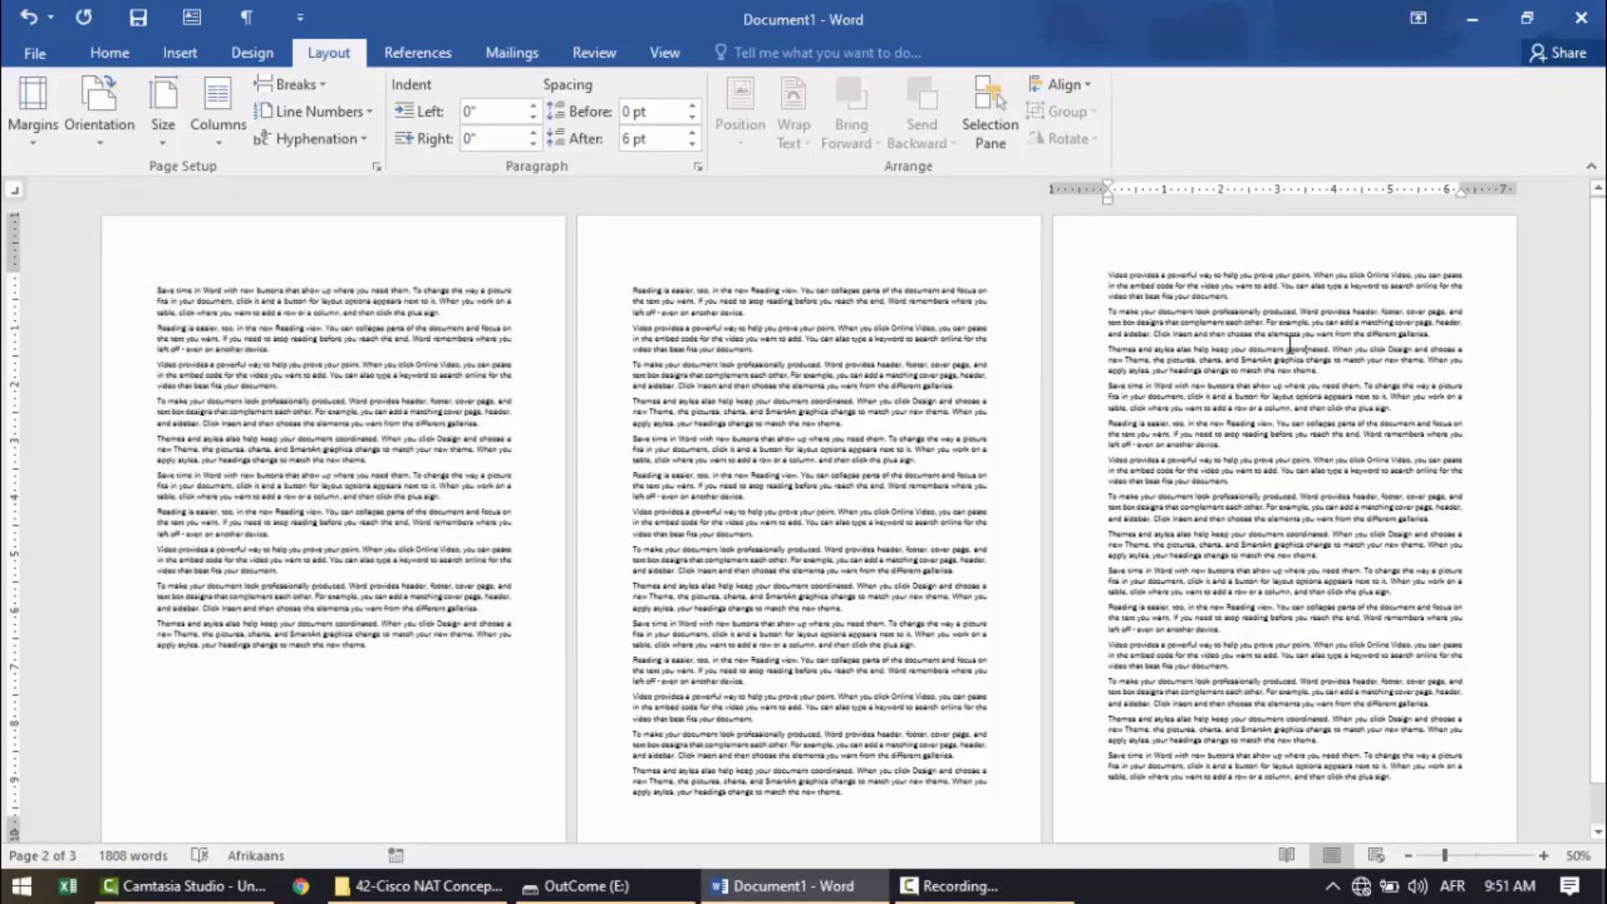
pyautogui.doubleClick(1228, 241)
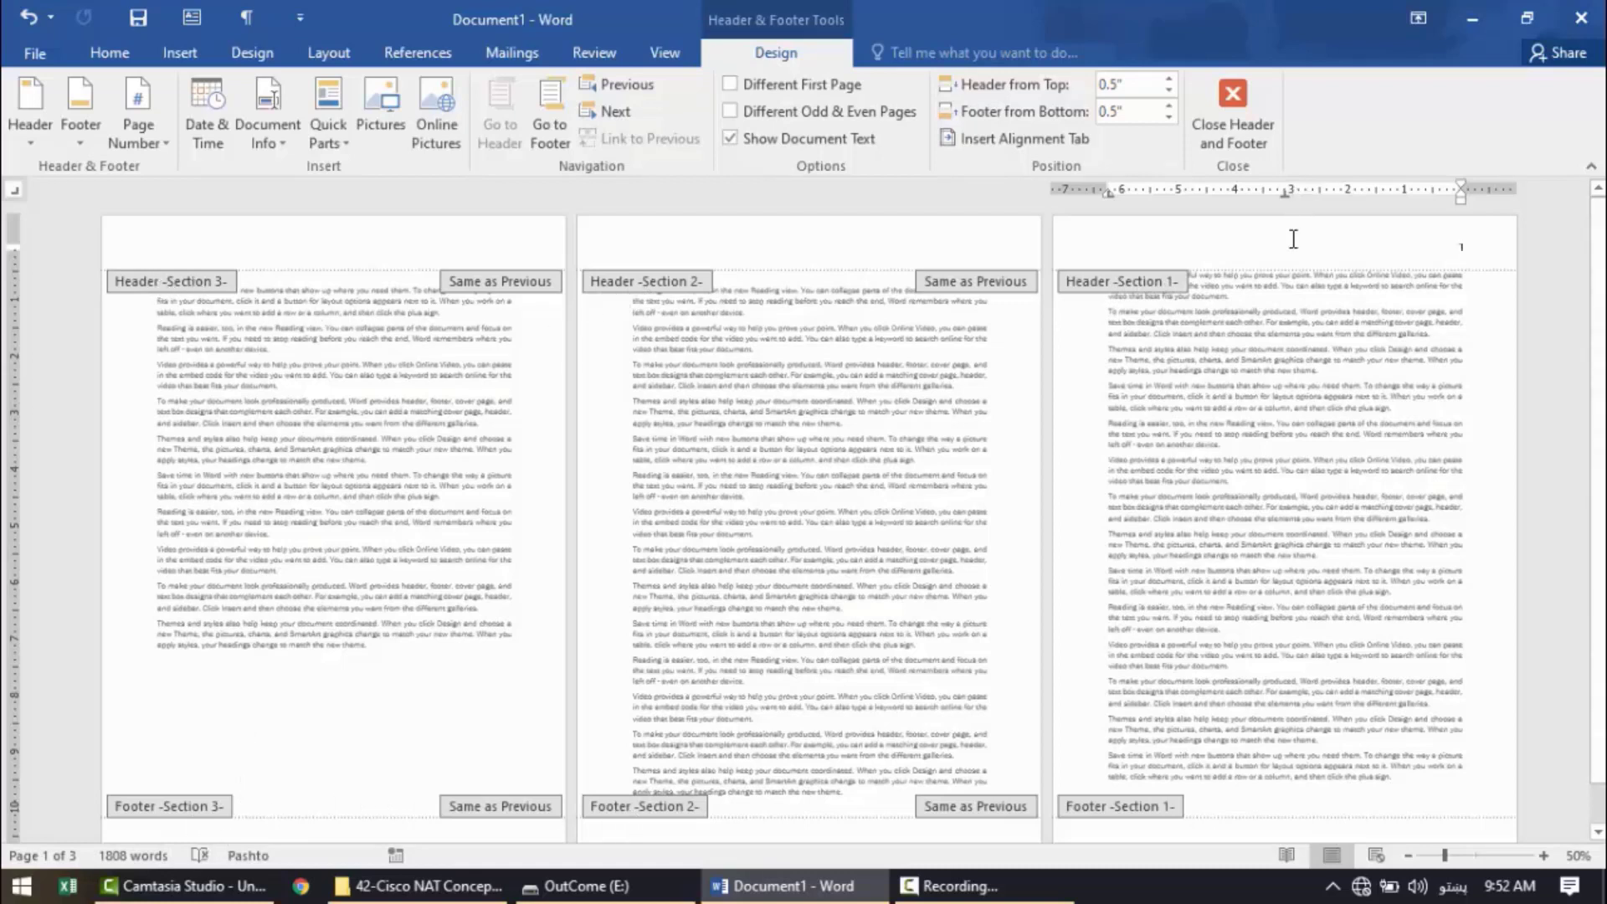
pyautogui.hotkey('alt', 'shift')
pyautogui.write('DTP')
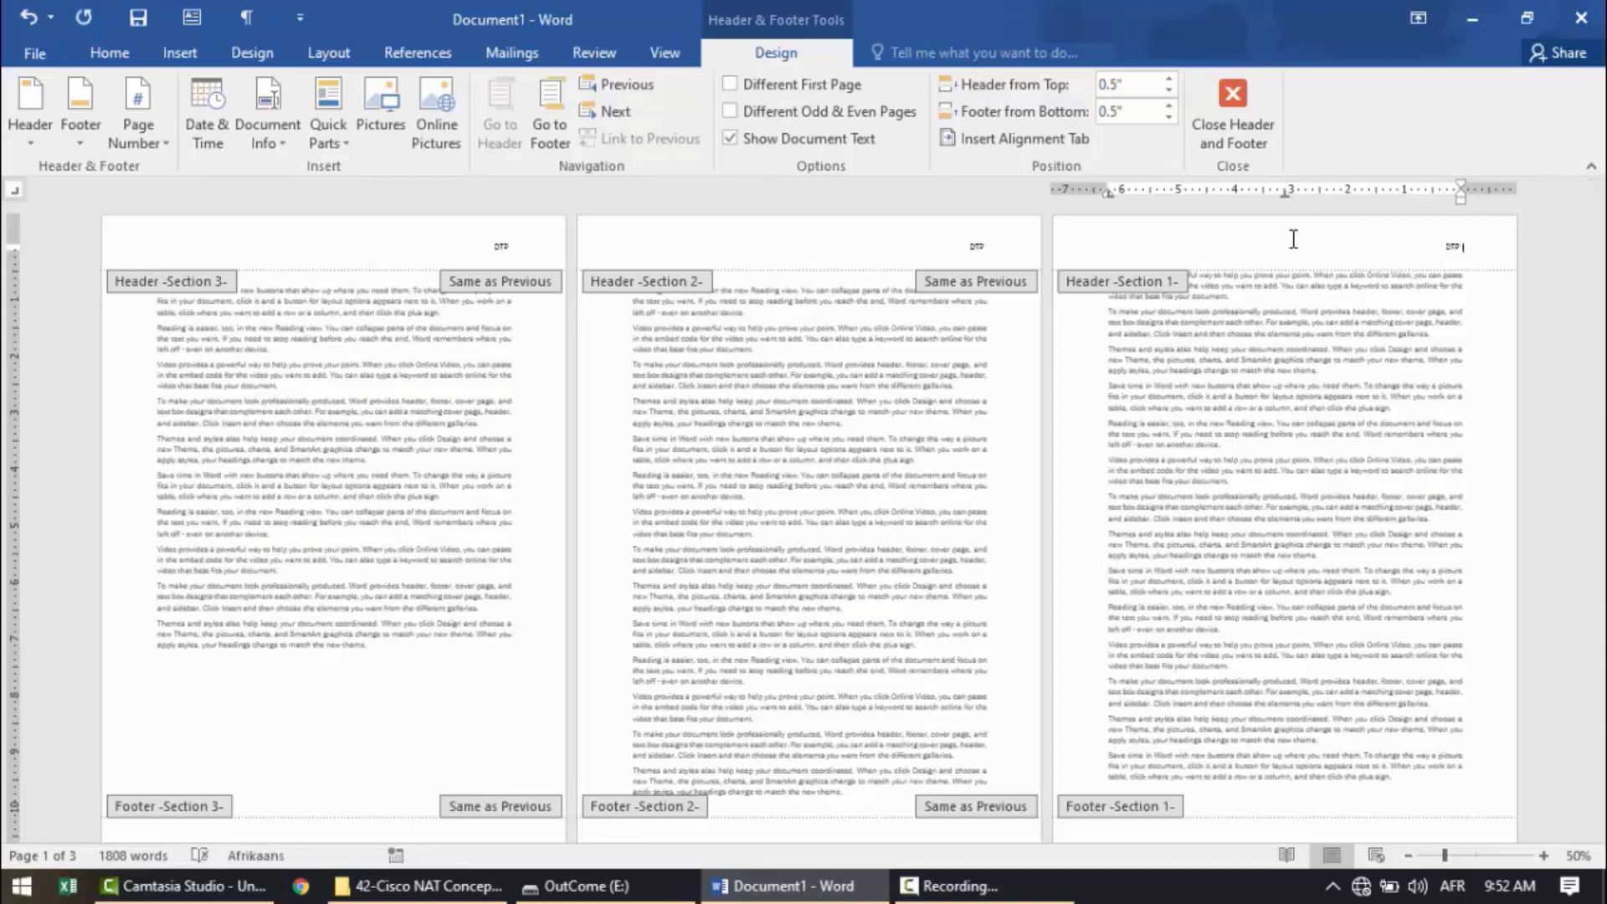
pyautogui.write(' (Digital Technology')
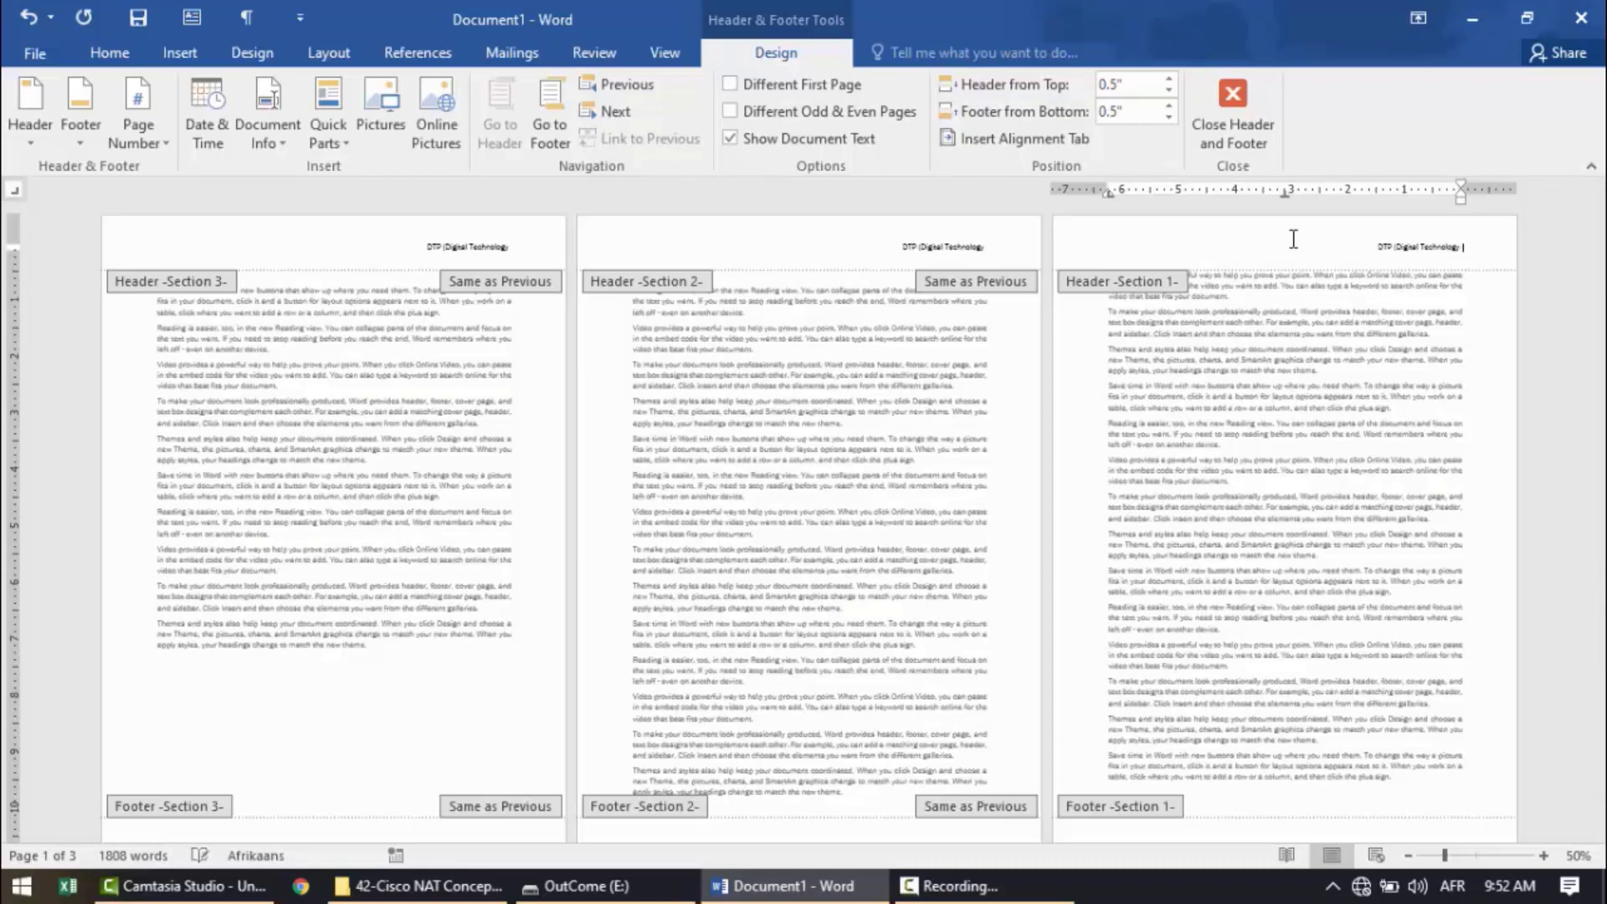
pyautogui.write(' Professional')
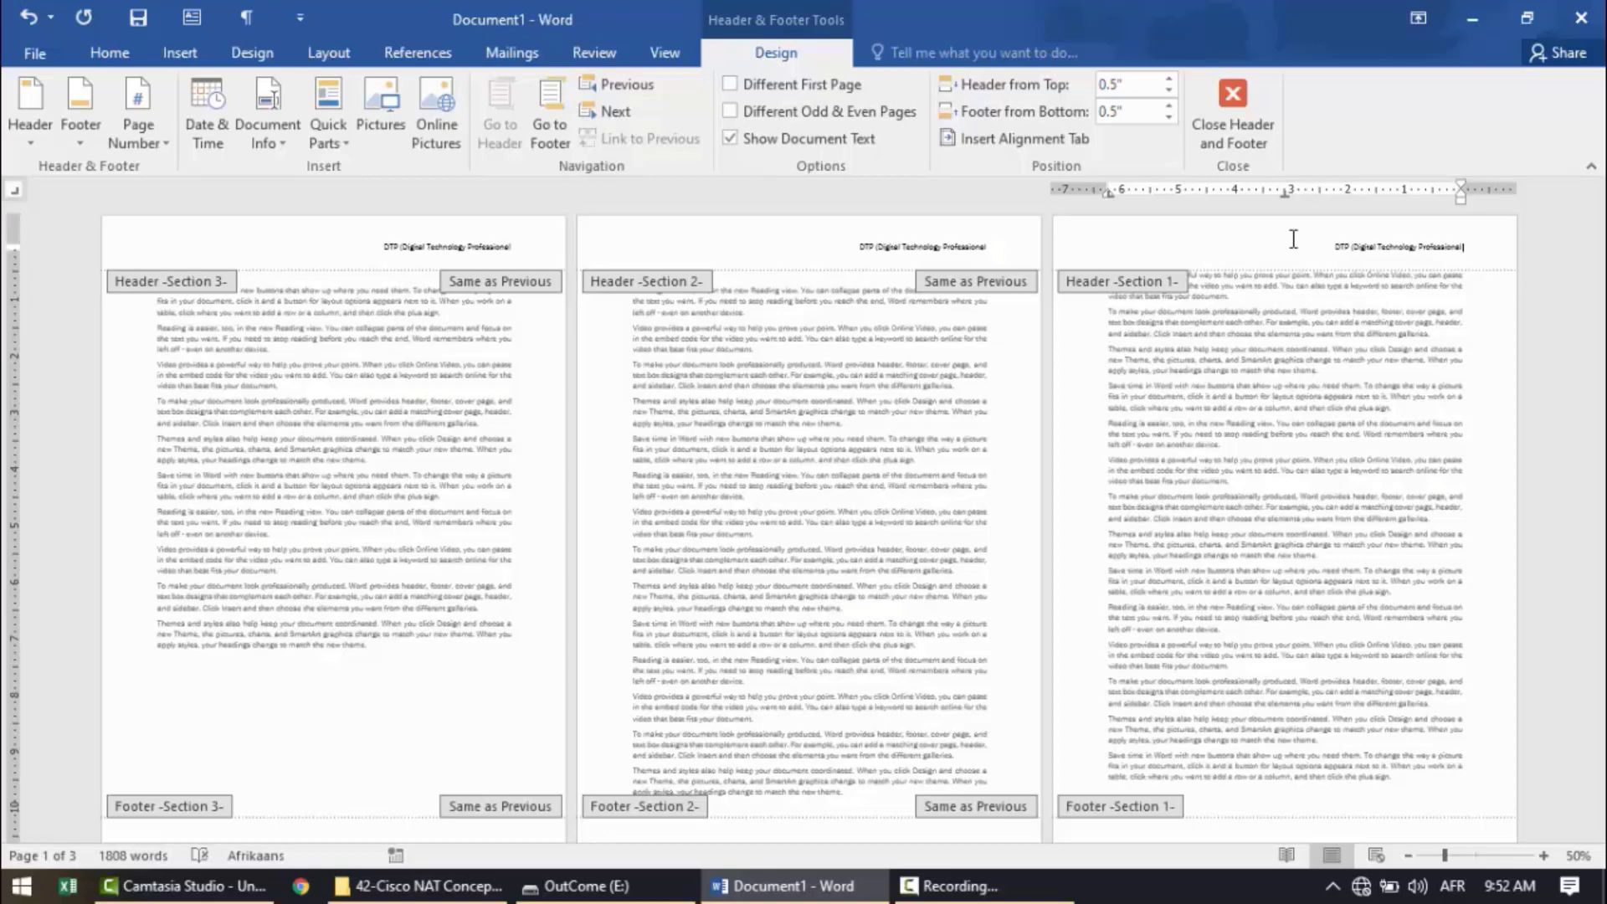
pyautogui.write(')')
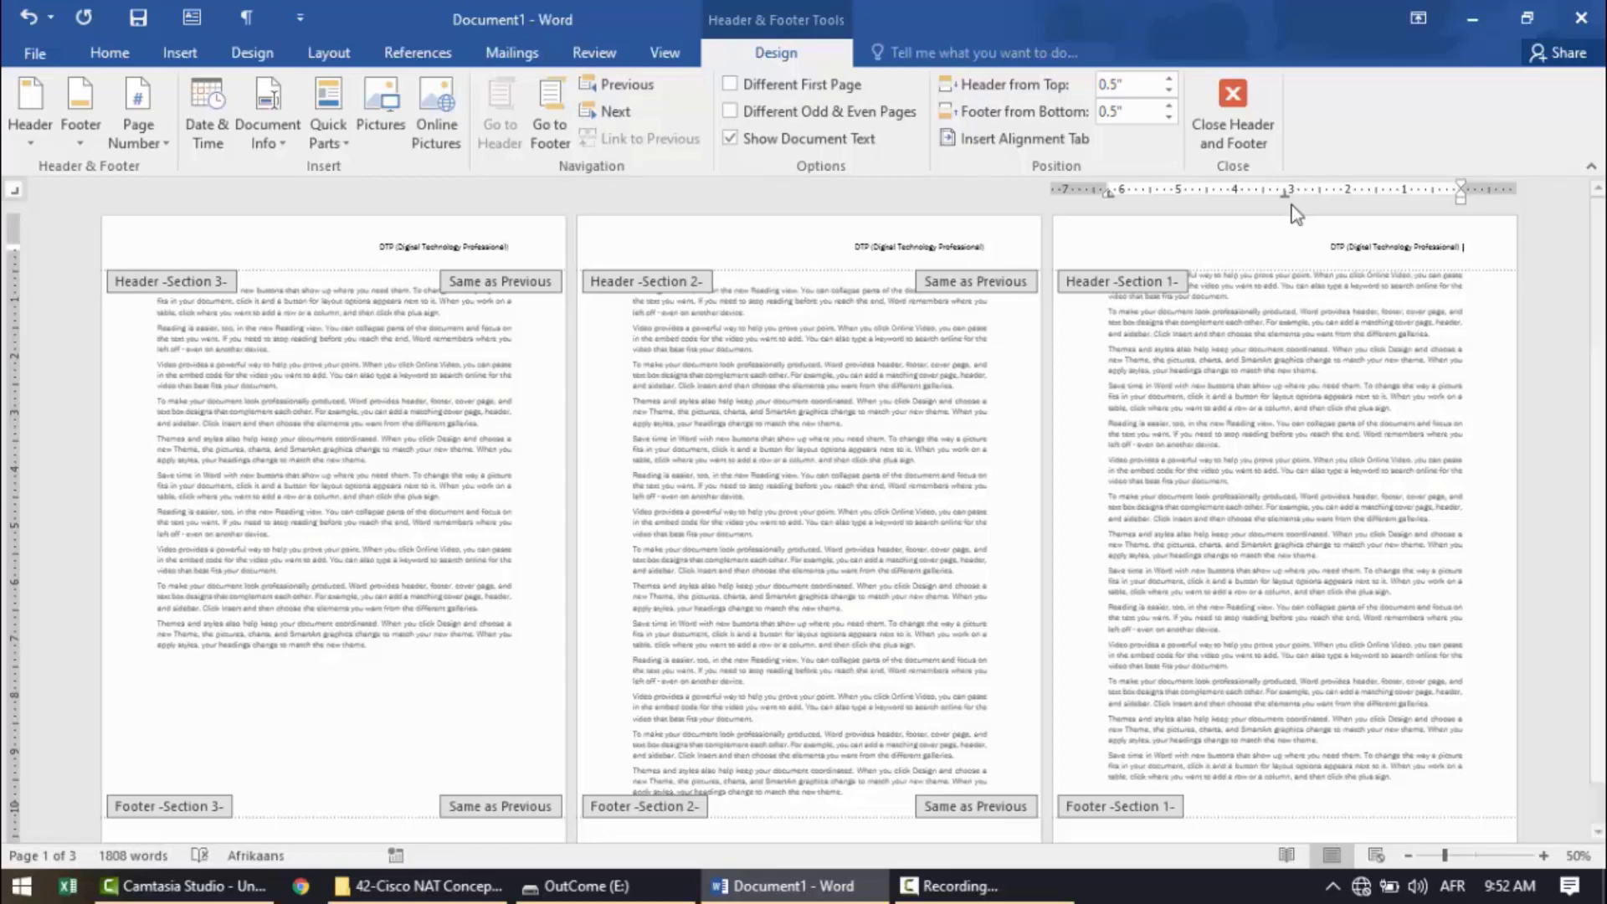
pyautogui.click(1239, 105)
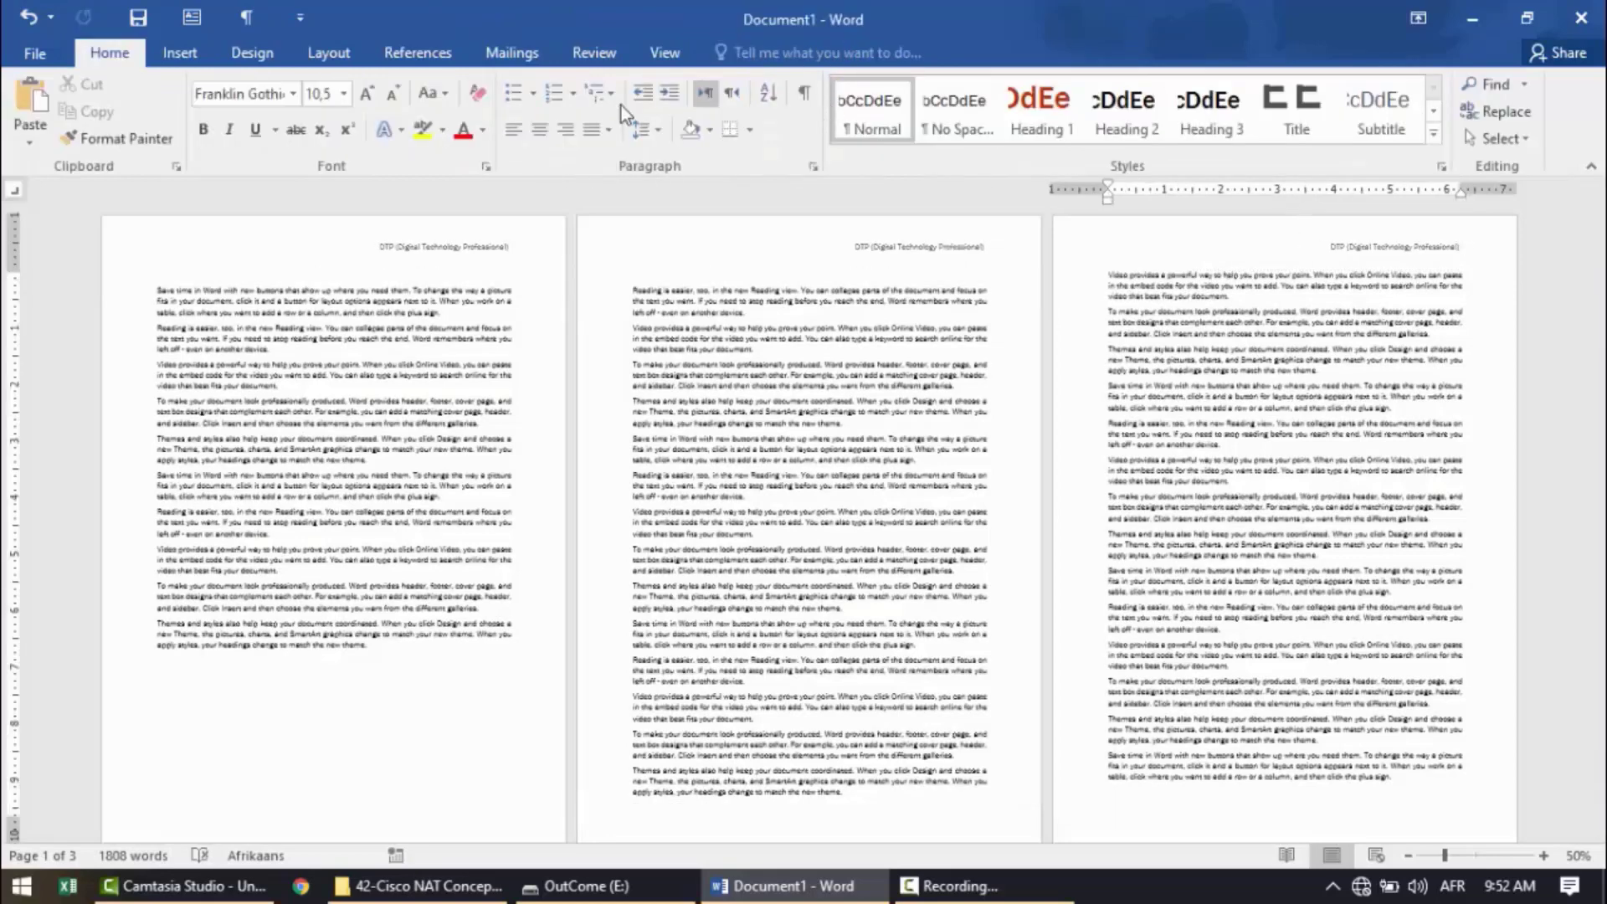
# Check the header on successive pages at 100% zoom, and return to the multiple-page view.
pyautogui.click(665, 66)
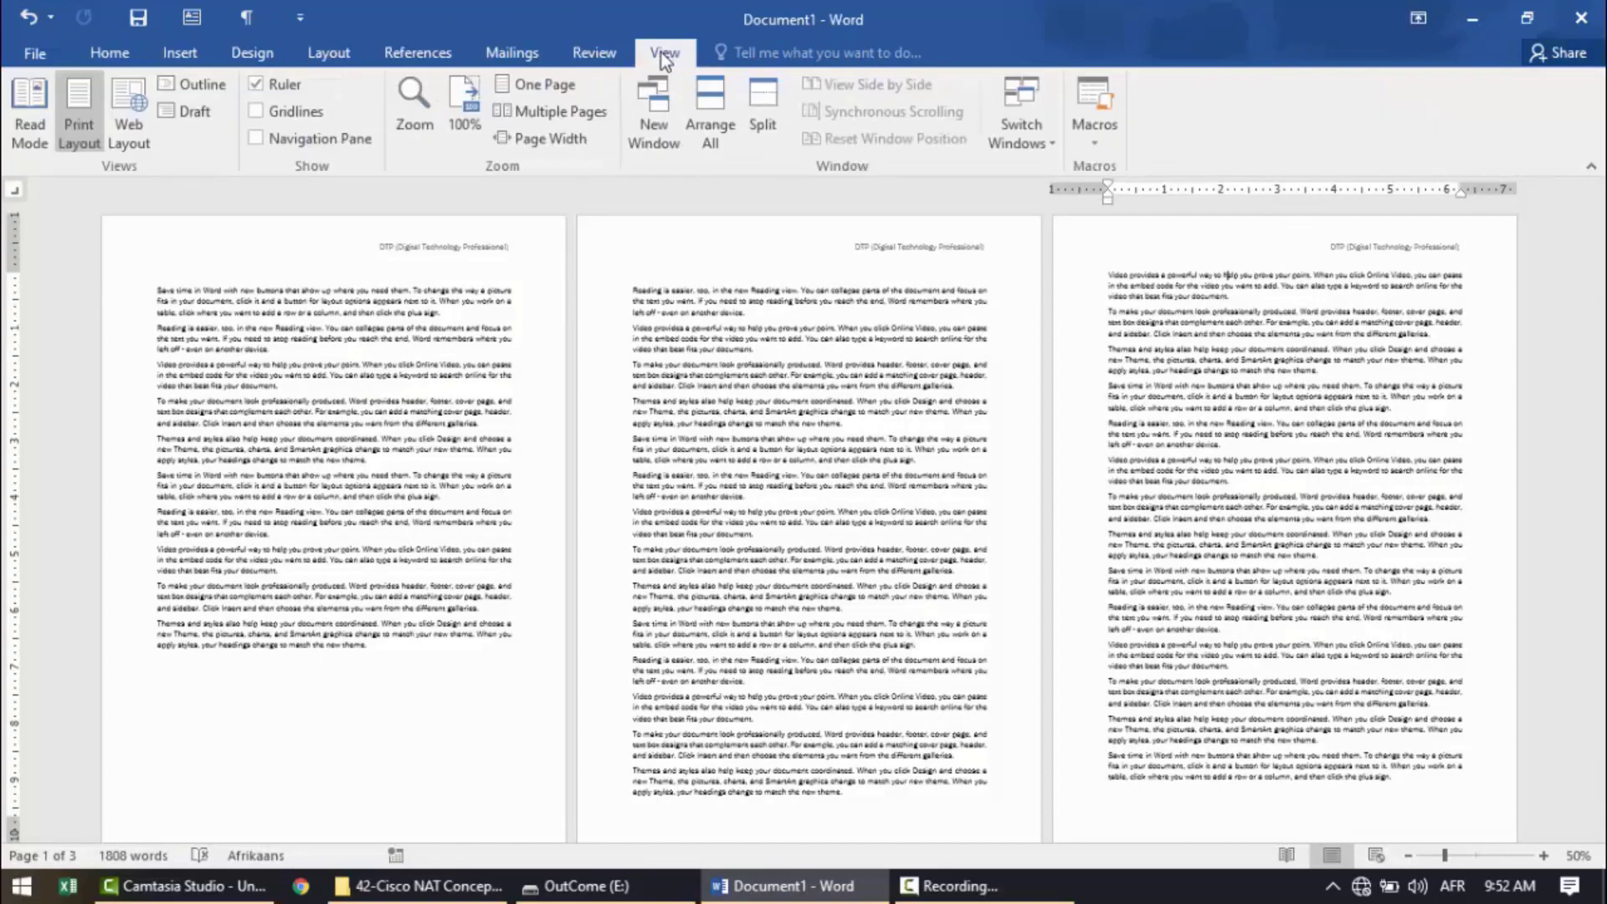
pyautogui.click(465, 98)
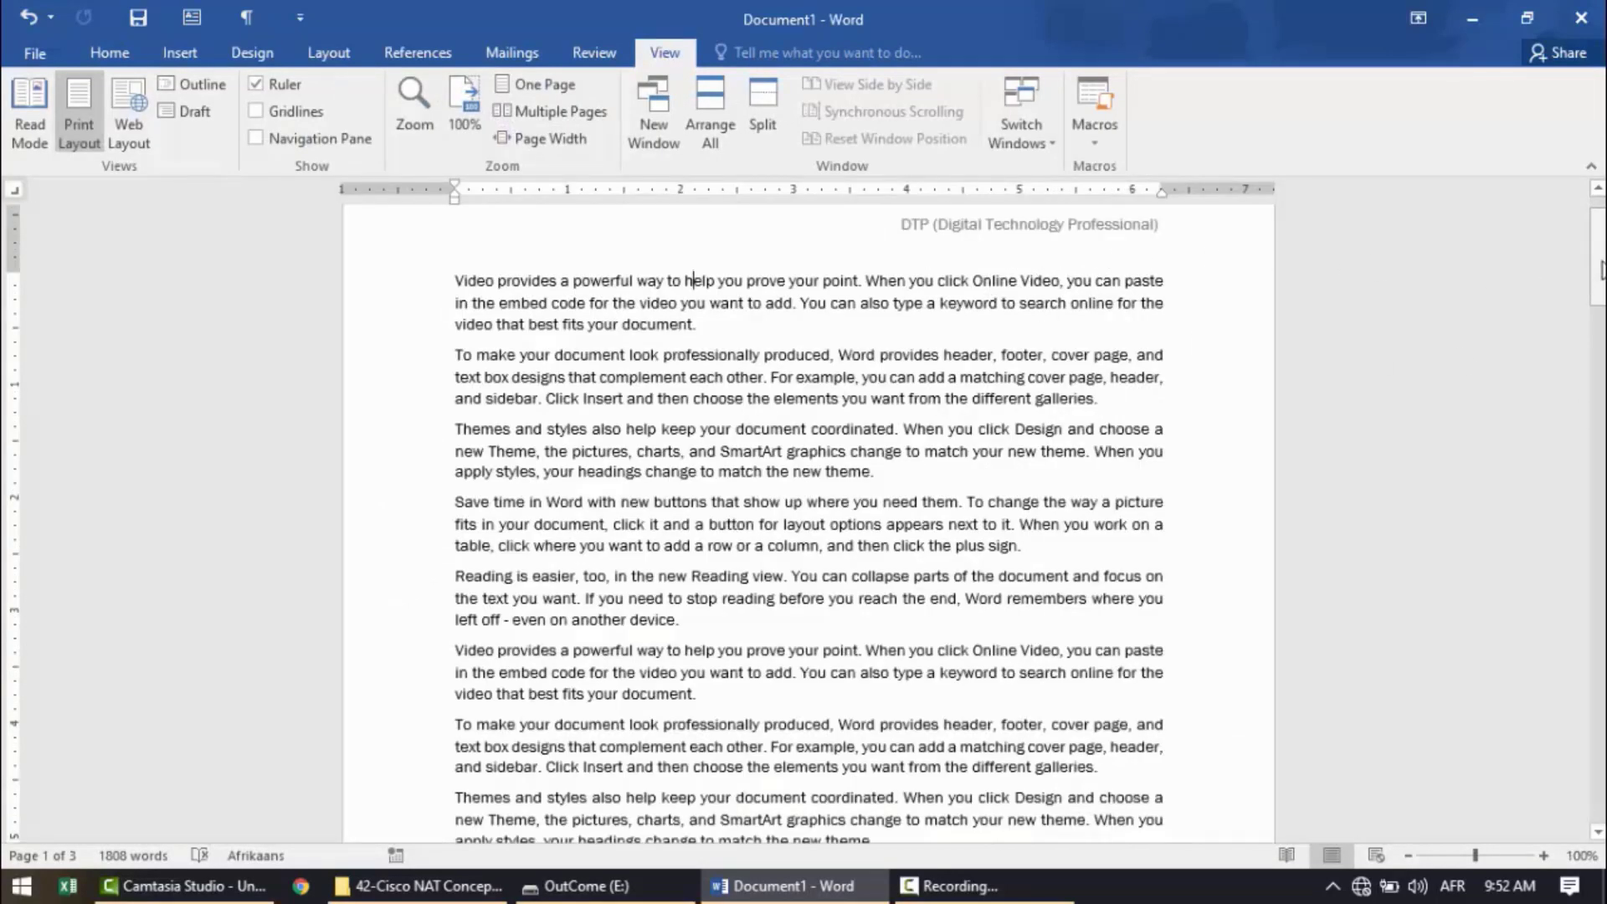
pyautogui.moveTo(1599, 305); pyautogui.dragTo(1599, 444)
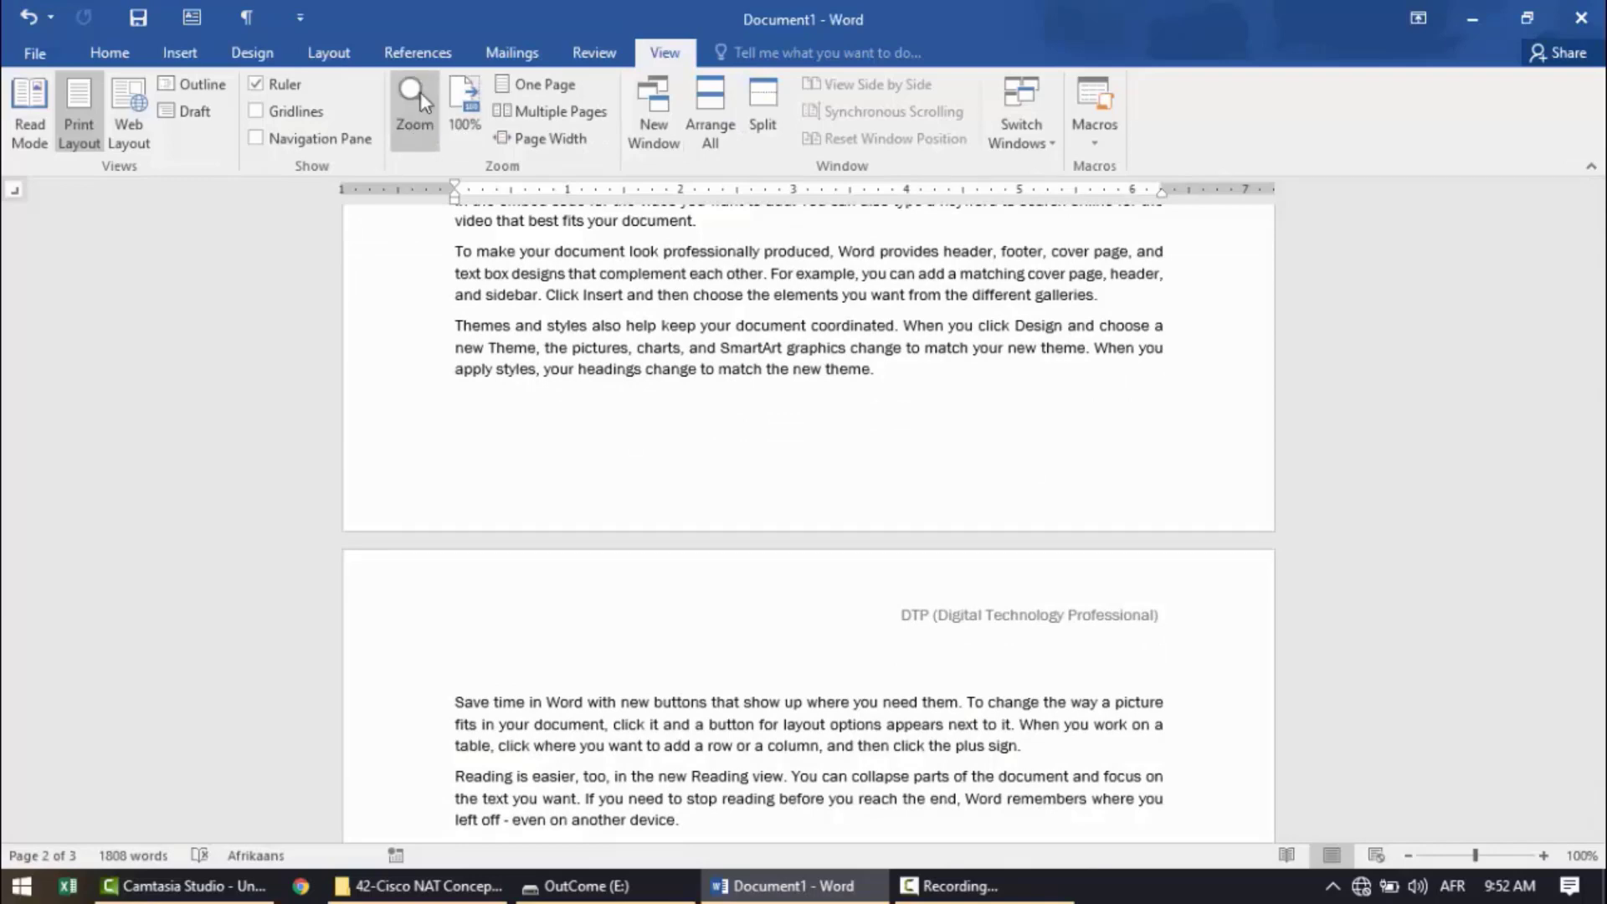
pyautogui.click(542, 112)
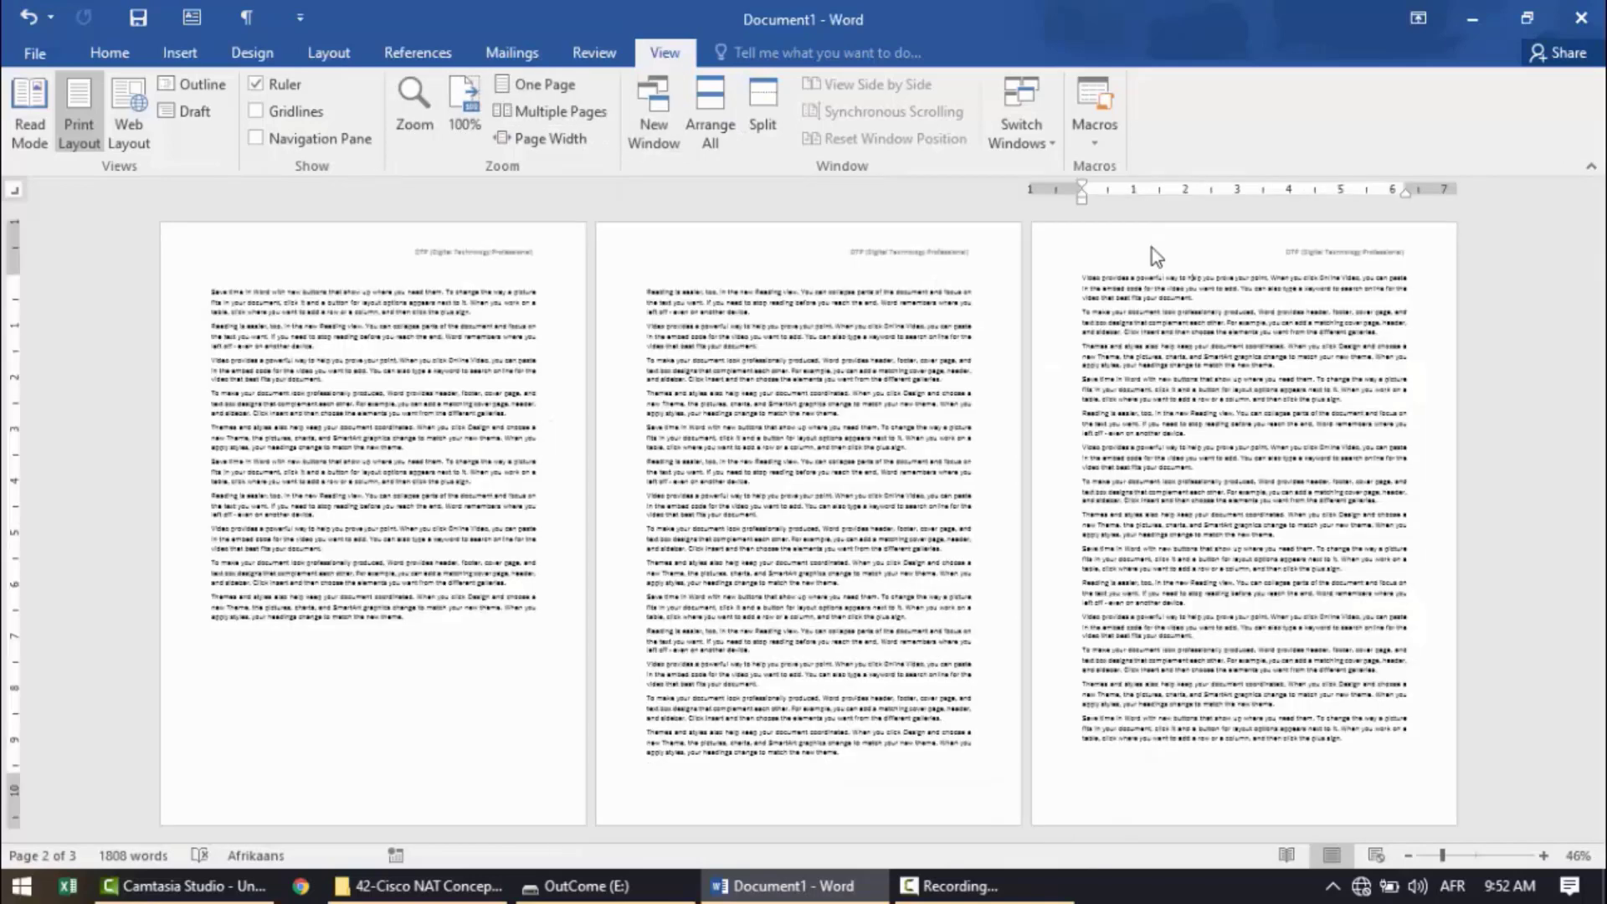
# Reopen the section 1 header and delete its "DTP (Digital Technology Professional)" text.
pyautogui.doubleClick(1292, 262)
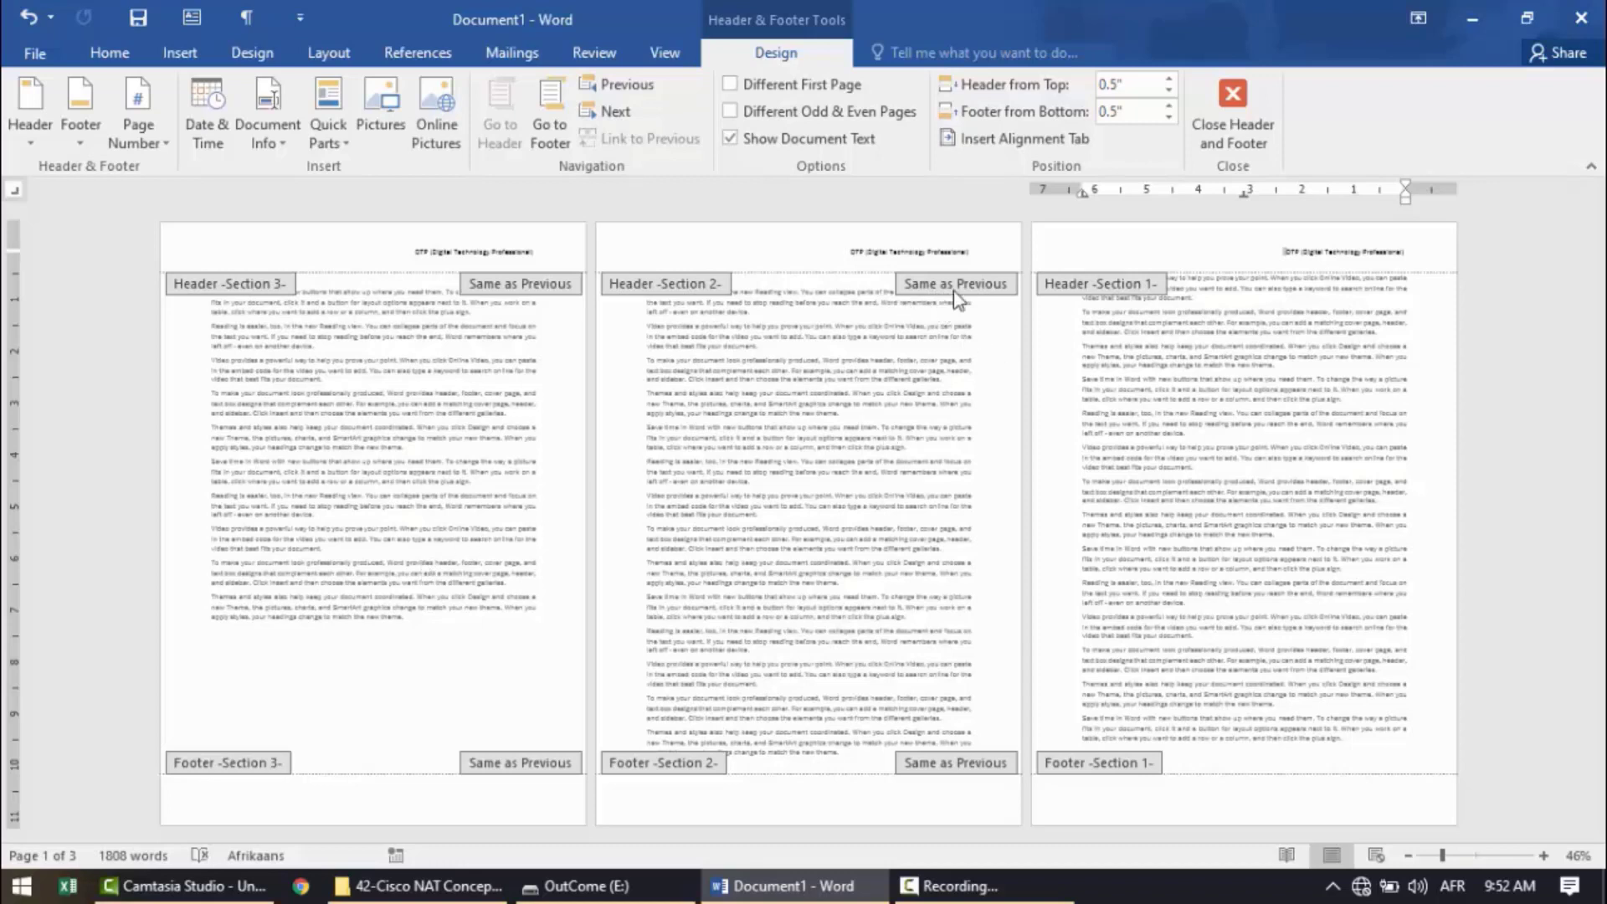
pyautogui.moveTo(1304, 250); pyautogui.dragTo(1358, 256)
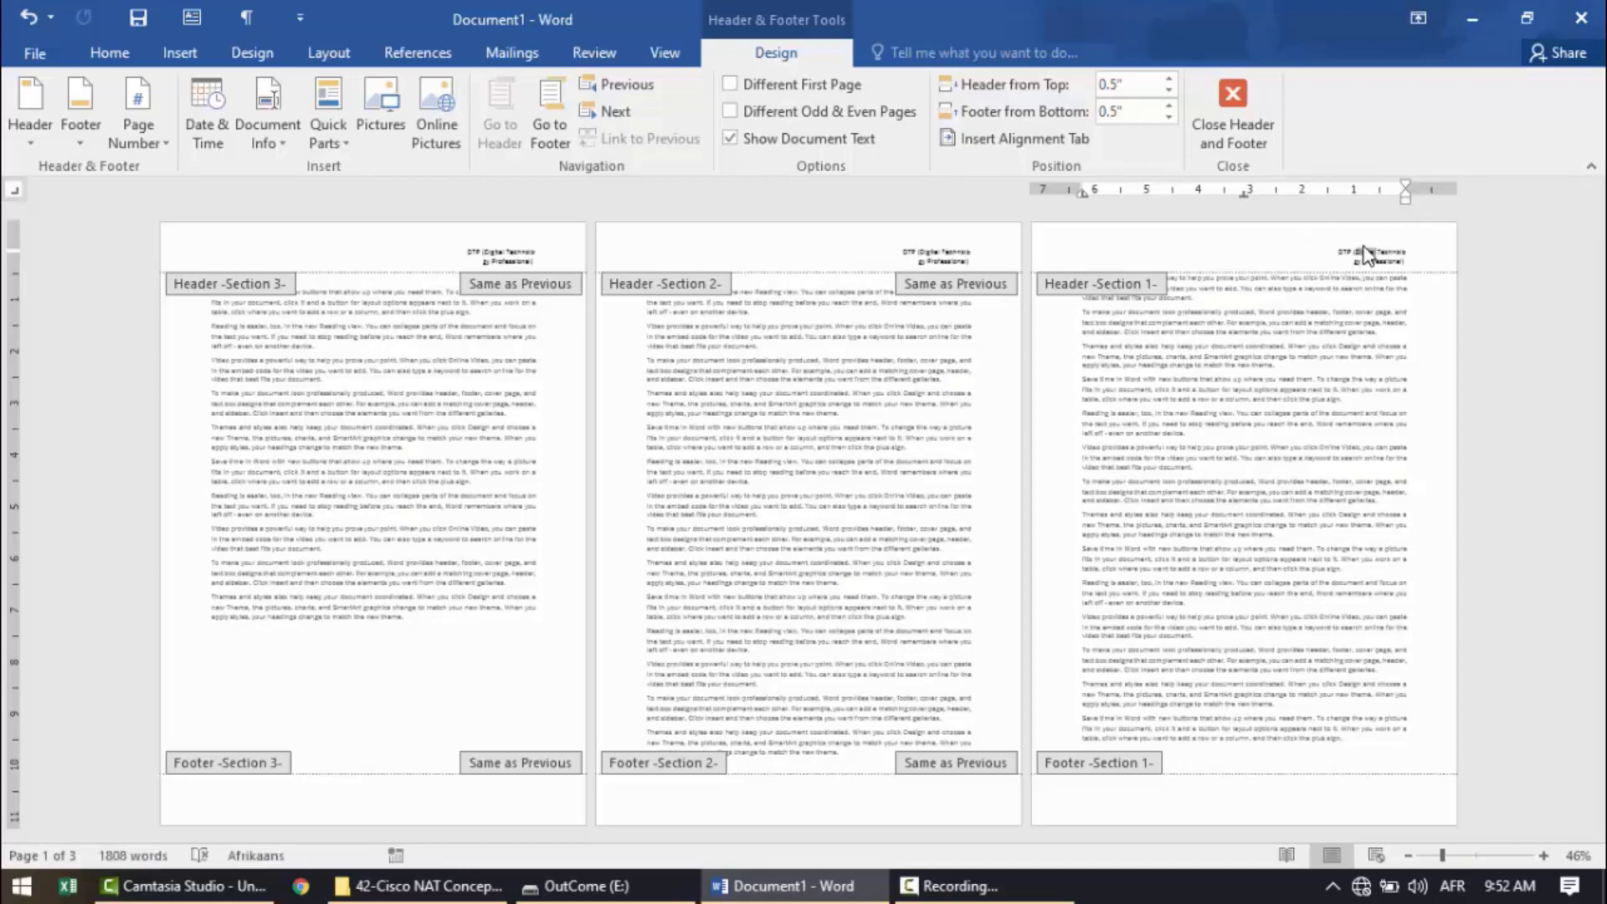
pyautogui.tripleClick(1368, 255)
pyautogui.click(1368, 255)
pyautogui.click(1279, 248)
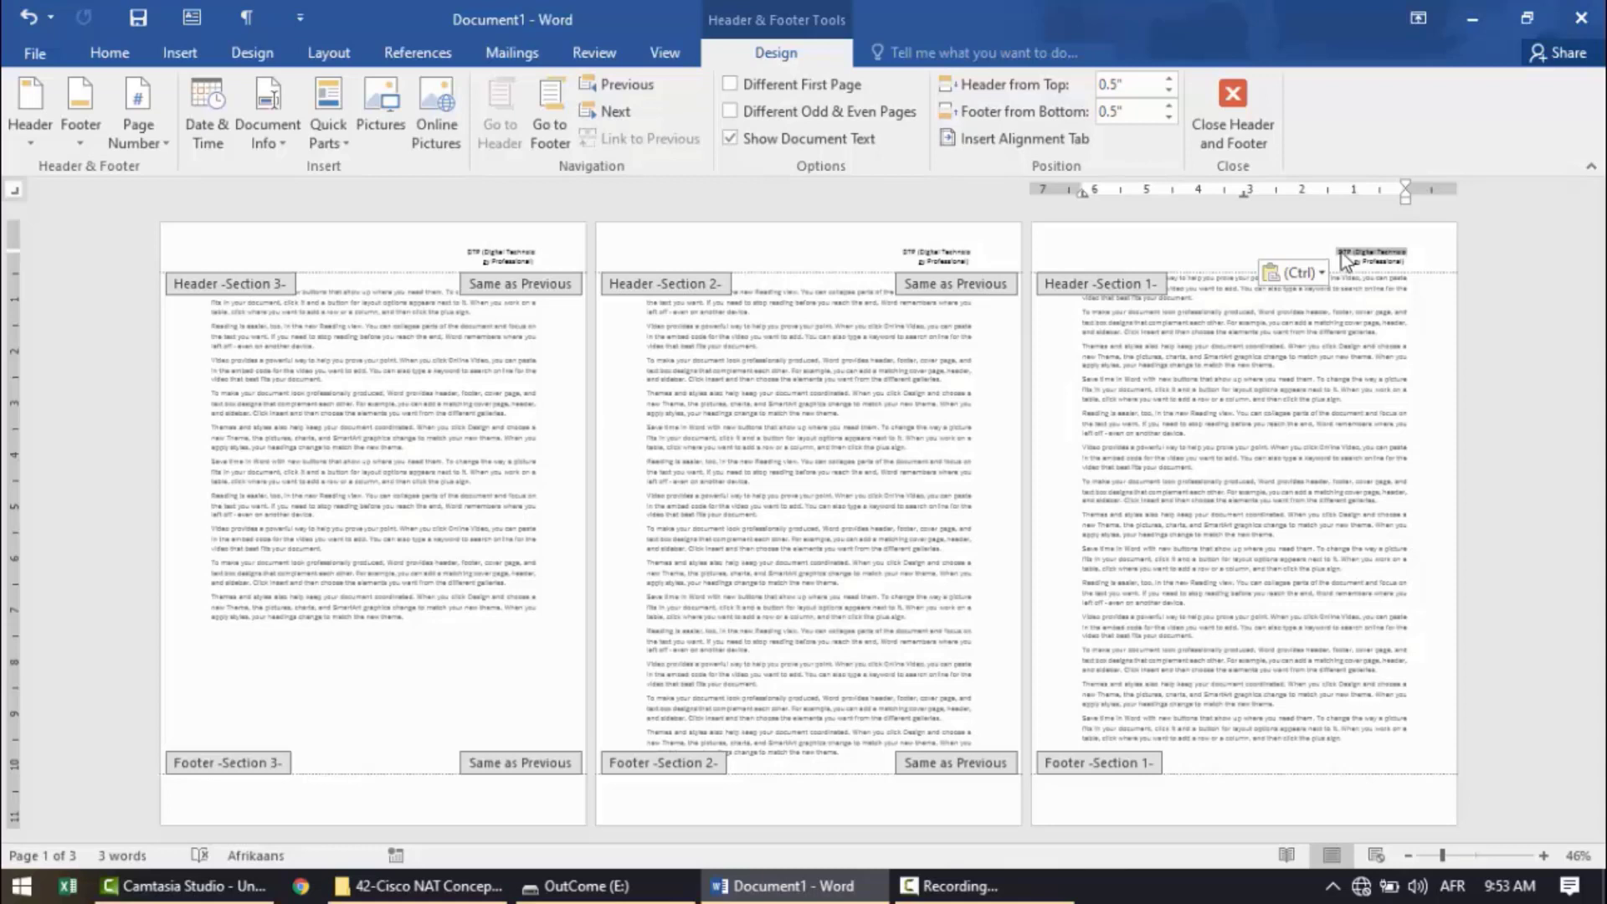
pyautogui.moveTo(1348, 252); pyautogui.dragTo(1339, 263)
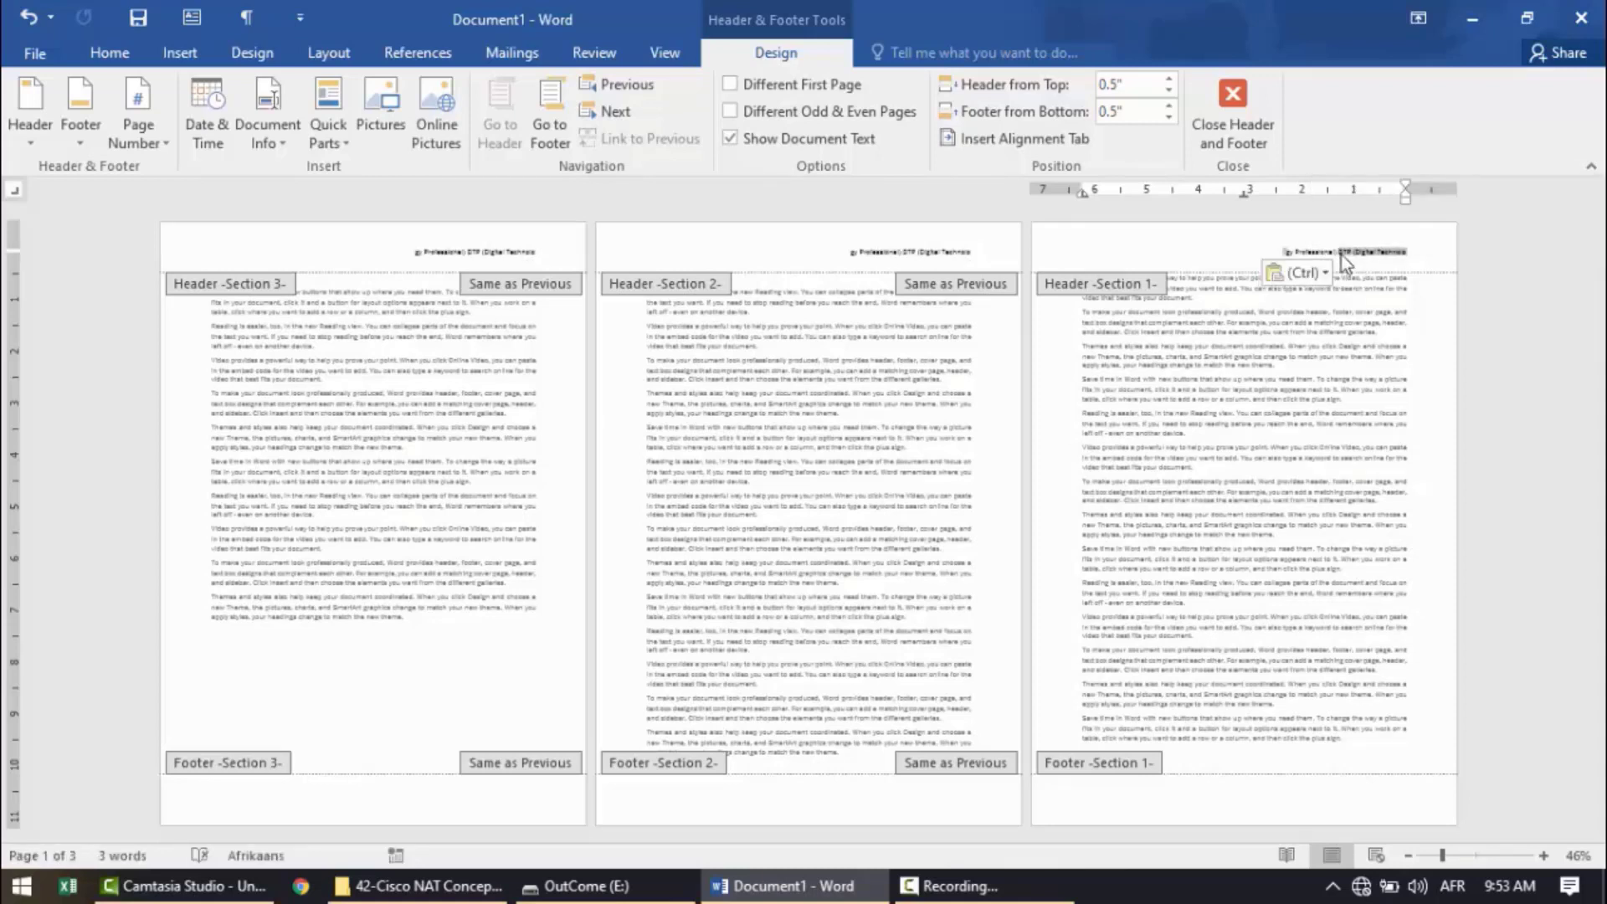
pyautogui.doubleClick(1341, 253)
pyautogui.click(1342, 255)
pyautogui.hotkey('alt', 'shift')
pyautogui.press('Delete')
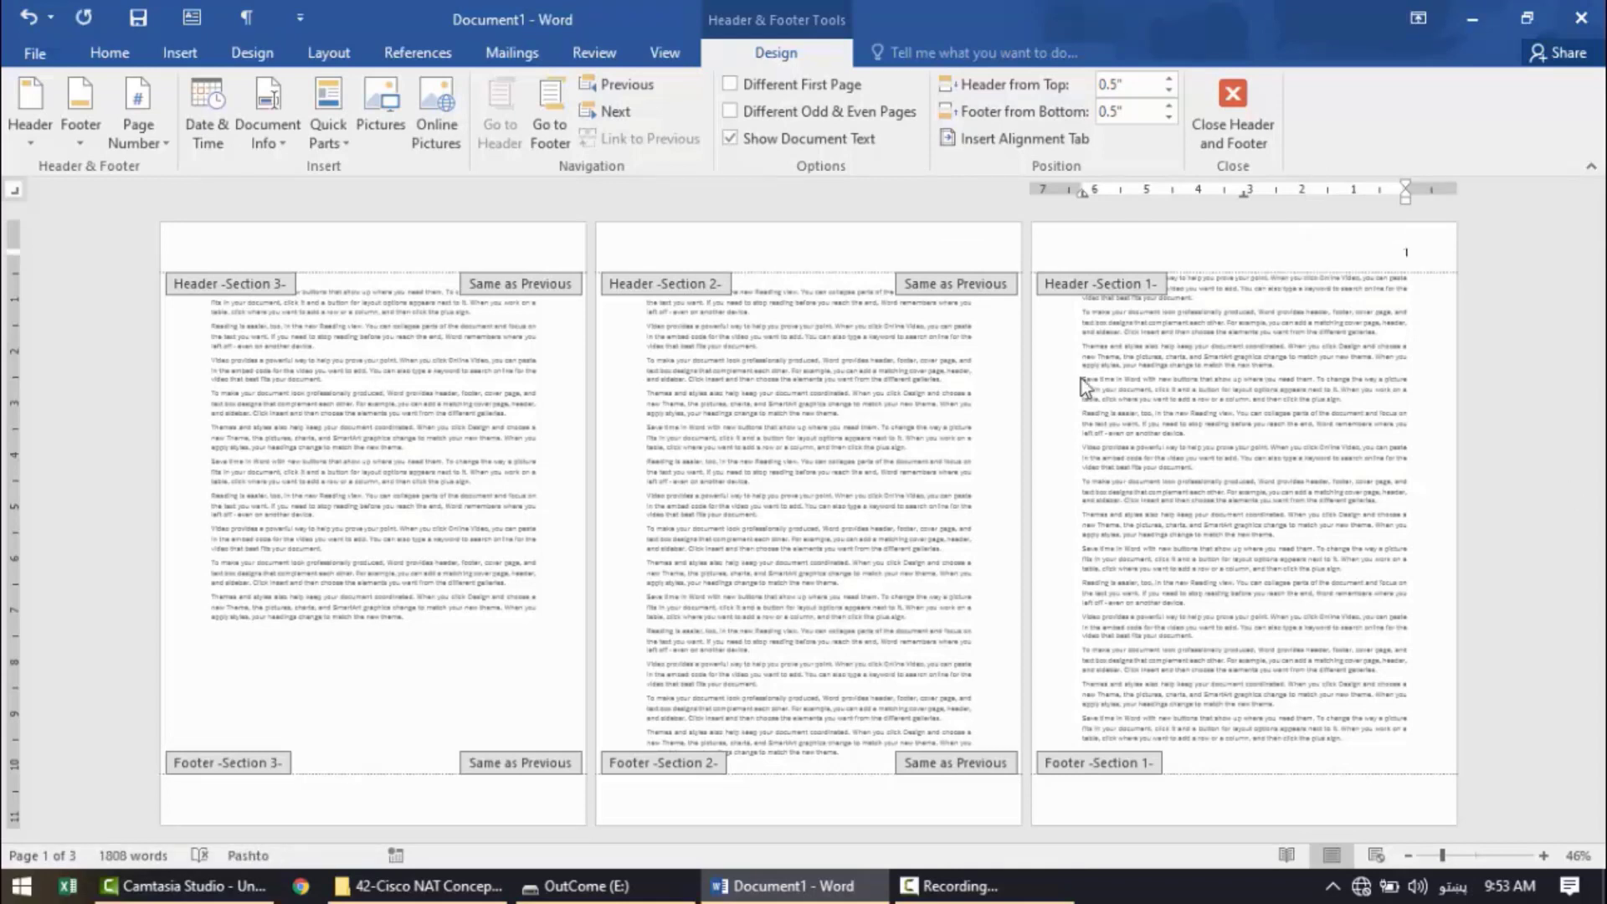
# Turn off Link to Previous for the section 2 header.
pyautogui.click(930, 289)
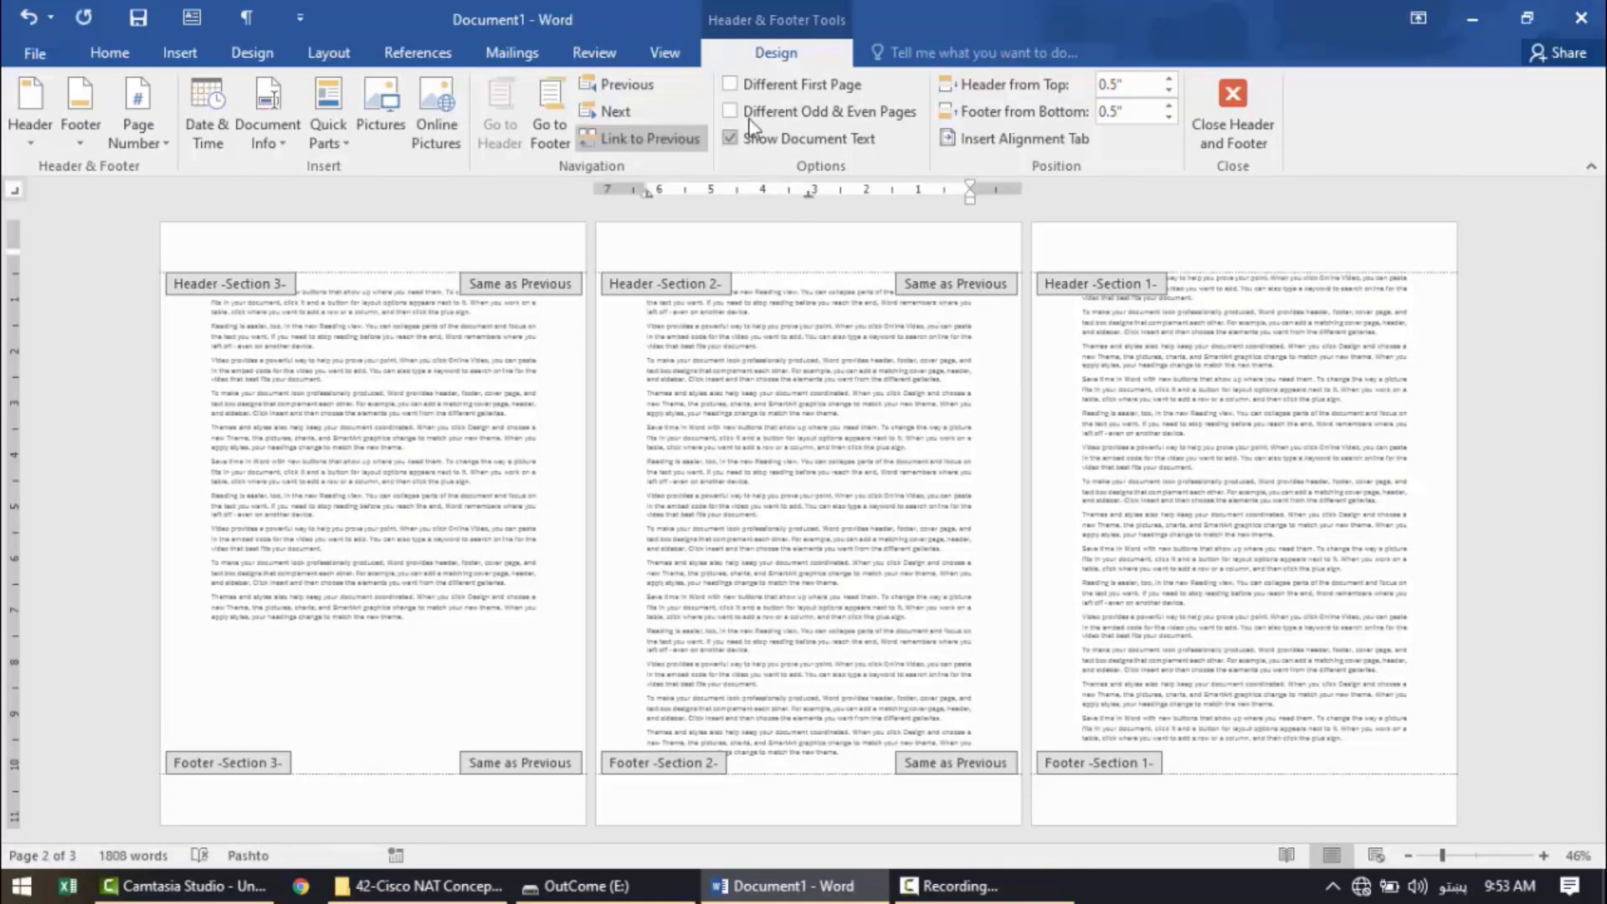
pyautogui.write('1')
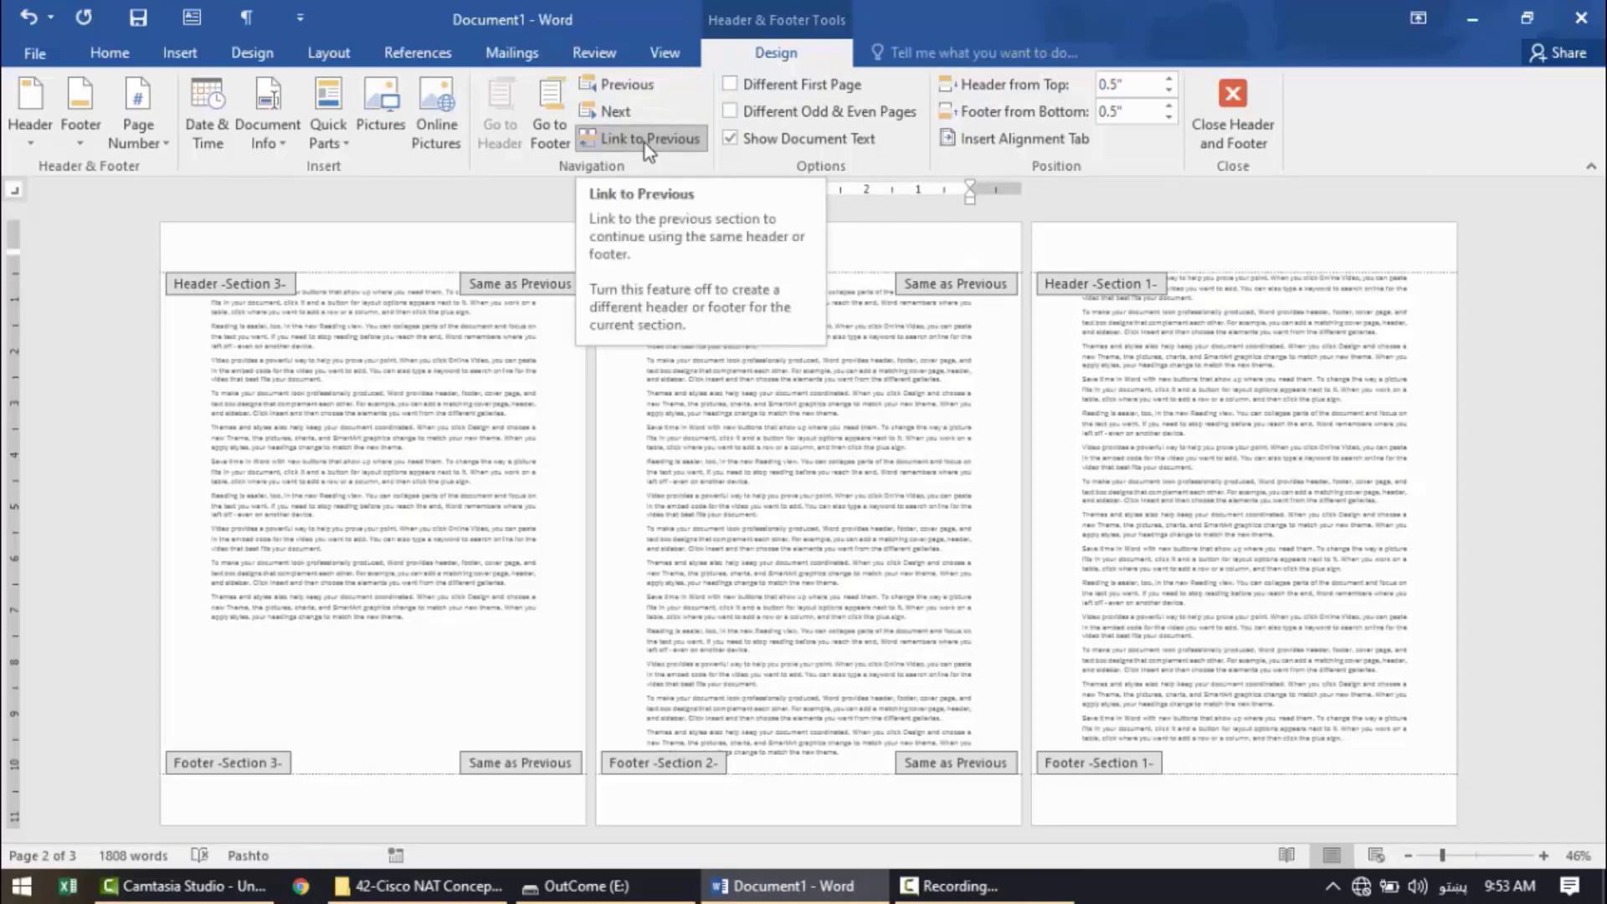
pyautogui.click(645, 139)
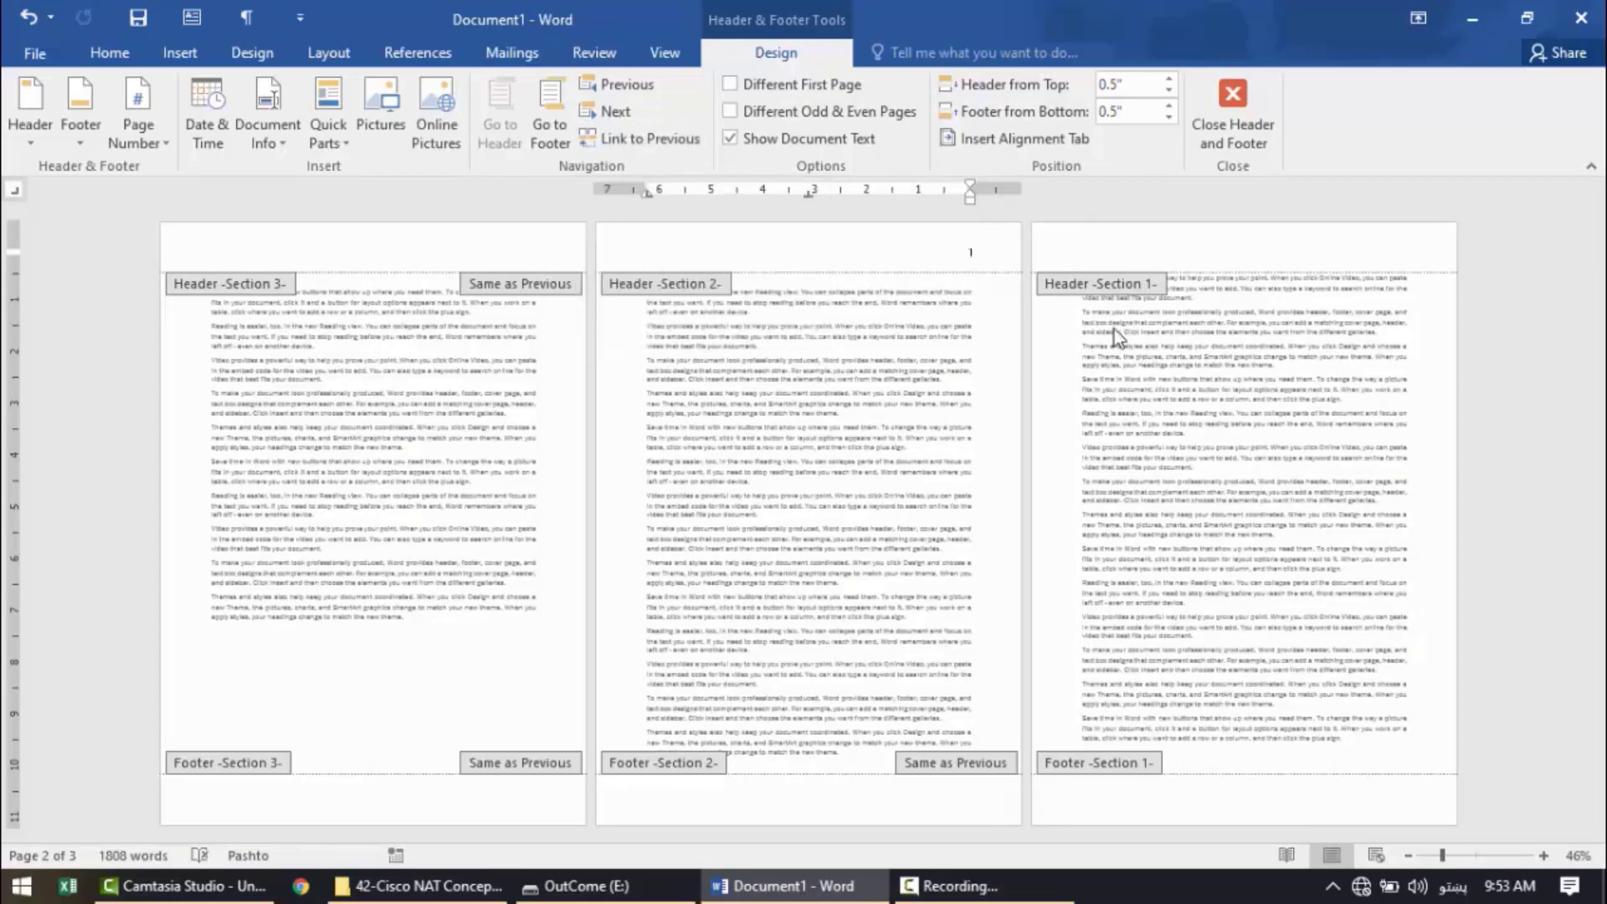
# Enter "Section 1" in the section 1 header and place the cursor in the section 2 header.
pyautogui.click(1379, 249)
pyautogui.hotkey('alt', 'shift')
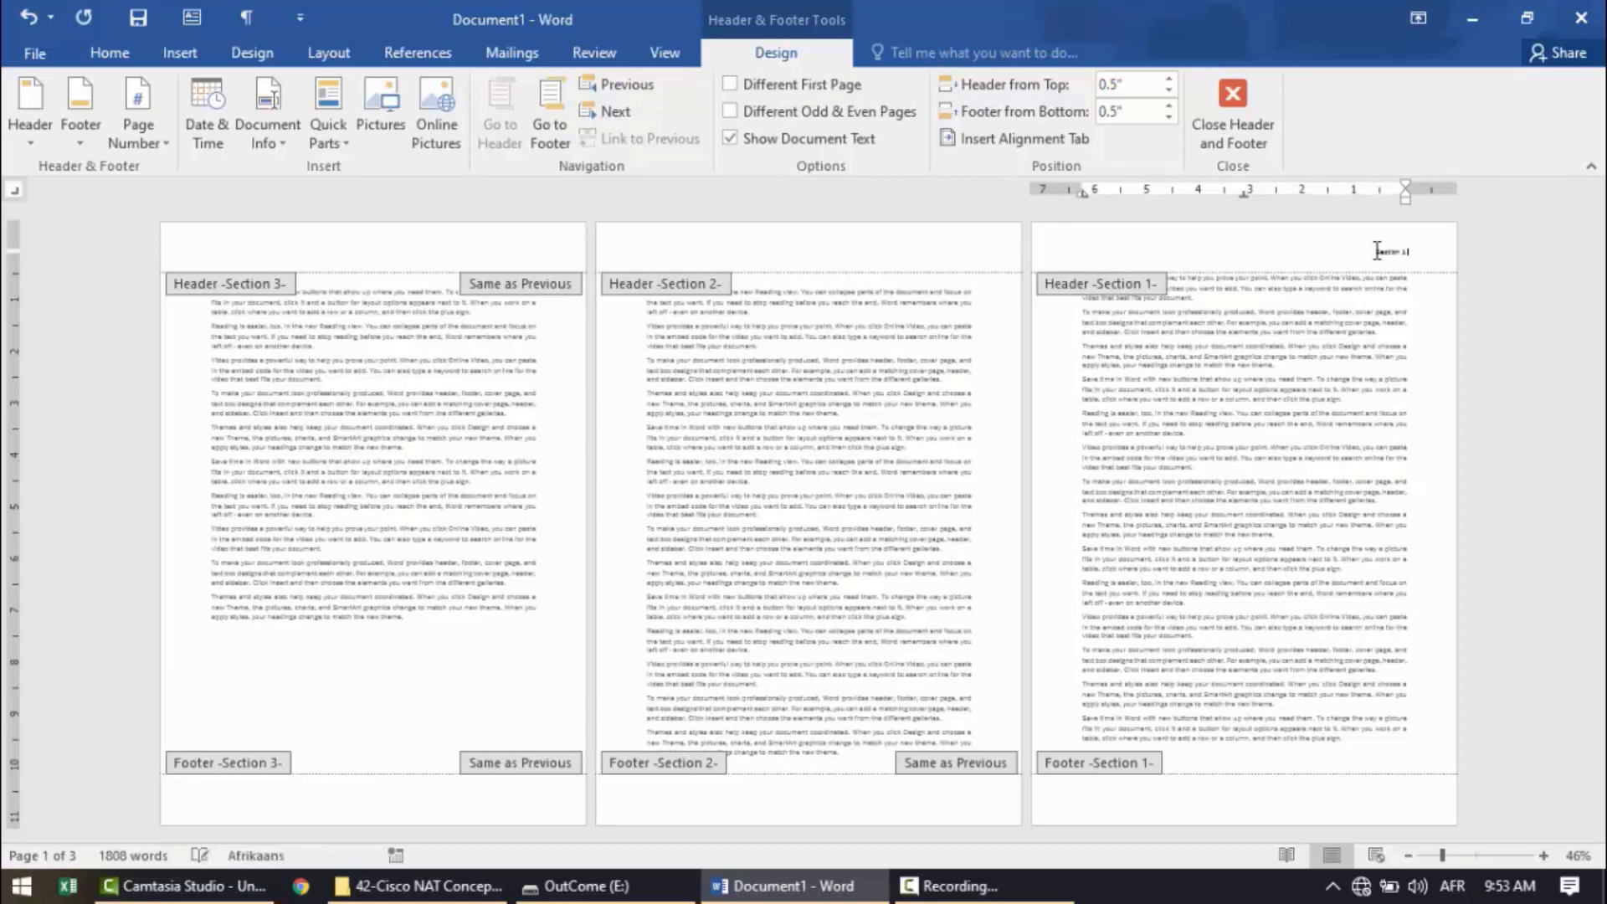
pyautogui.click(879, 250)
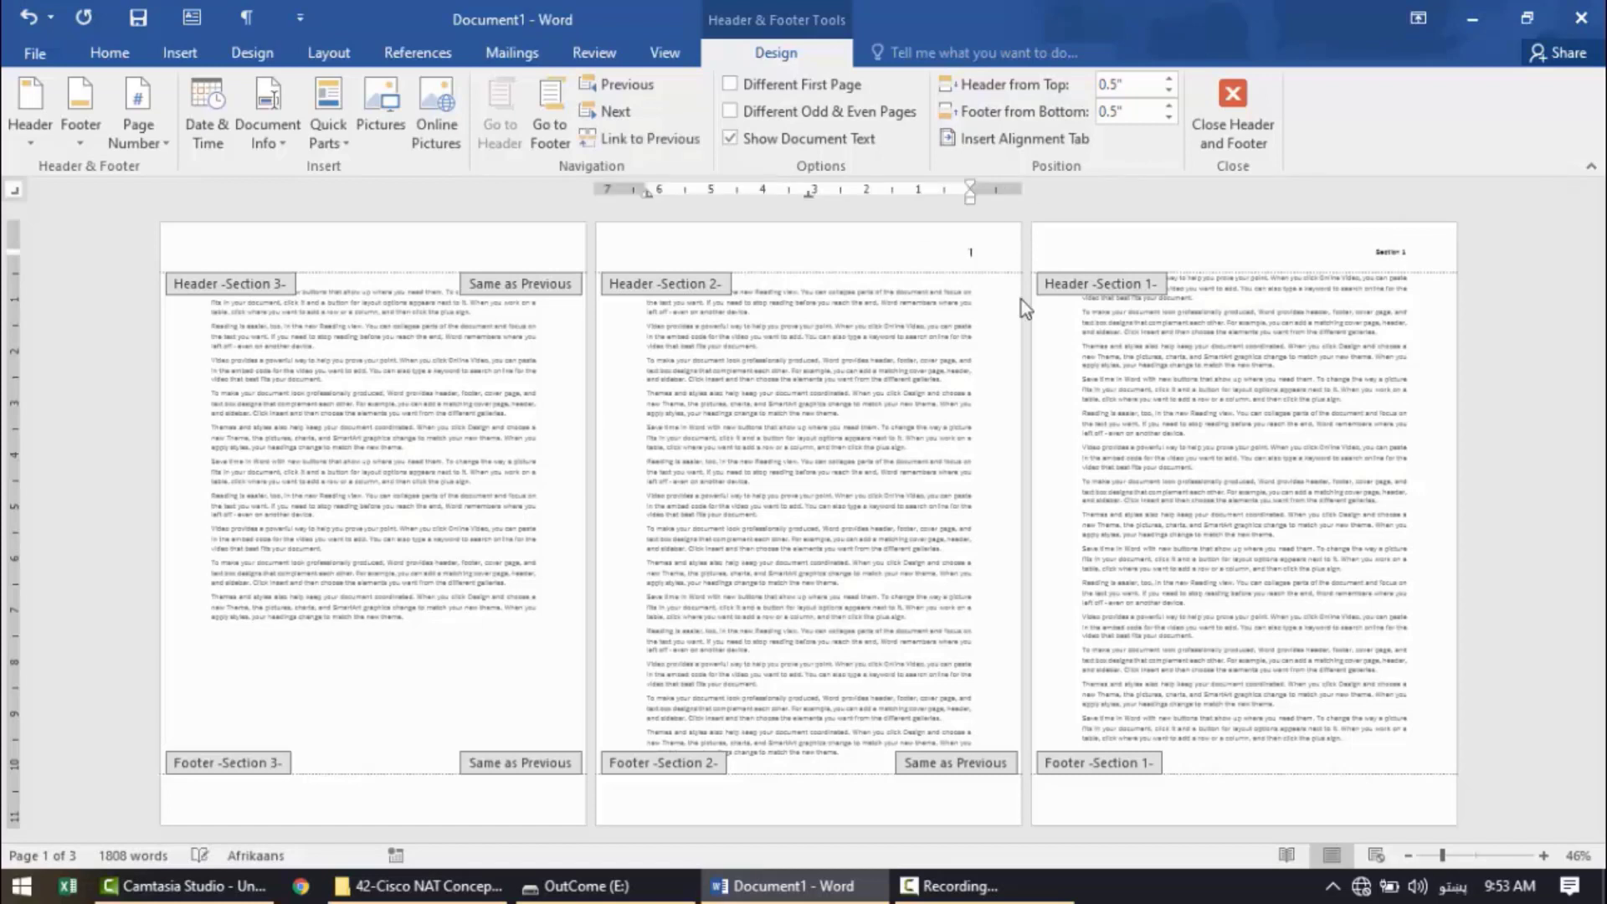
# Try entering "Section 2" in the section 2 header, and delete the text again.
pyautogui.hotkey('alt', 'shift')
pyautogui.write('Section 2')
pyautogui.doubleClick(953, 251)
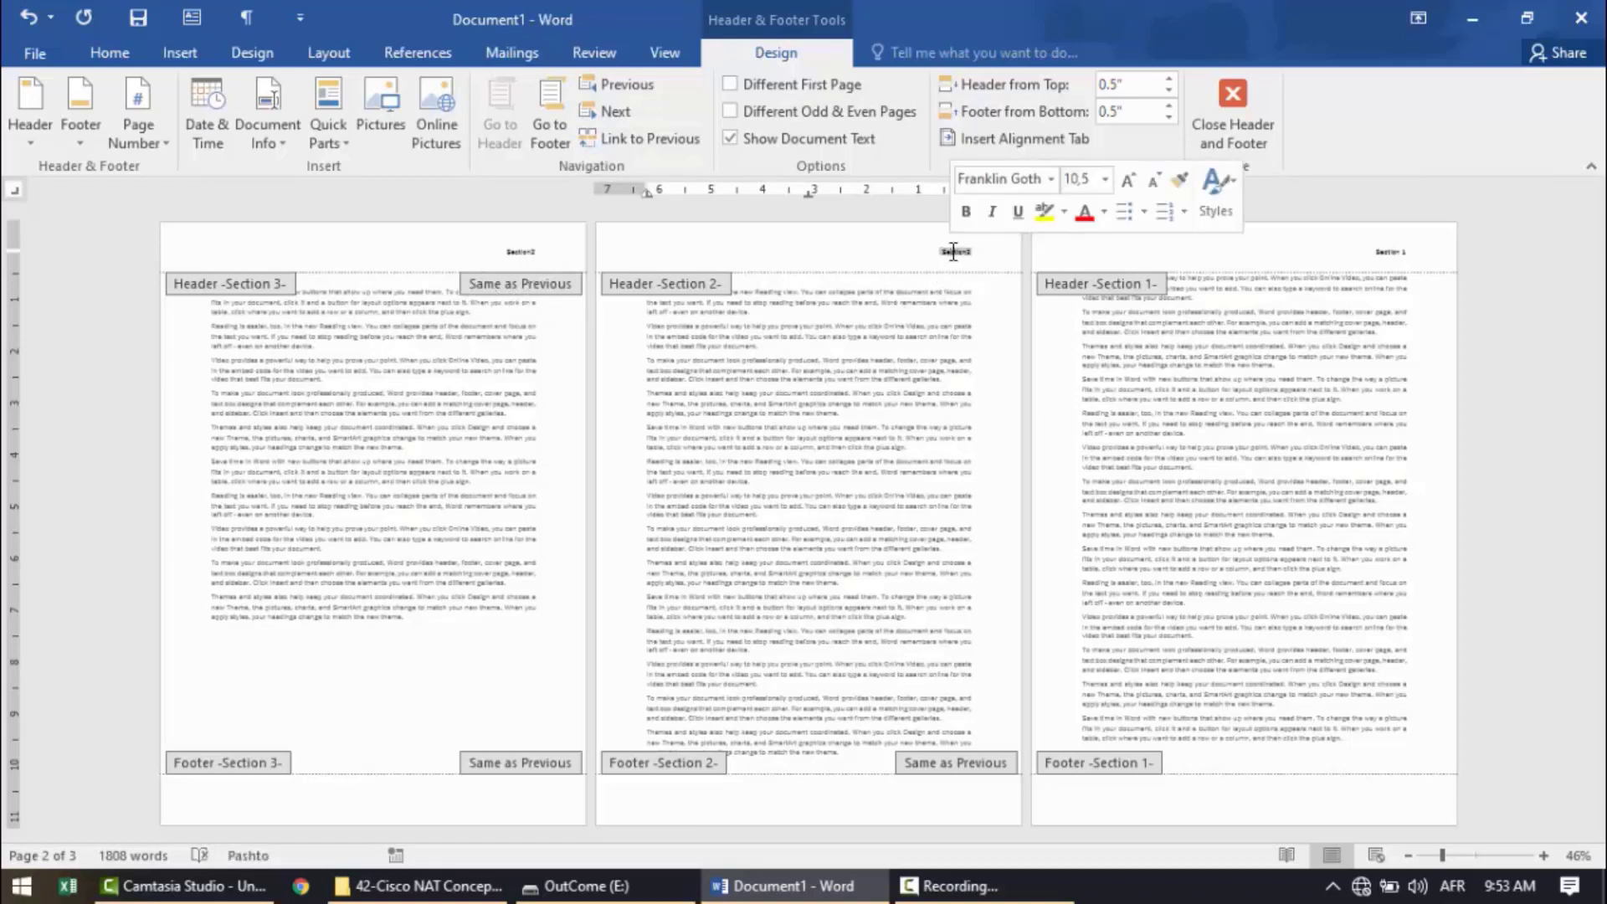
pyautogui.hotkey('alt', 'shift')
pyautogui.write('1')
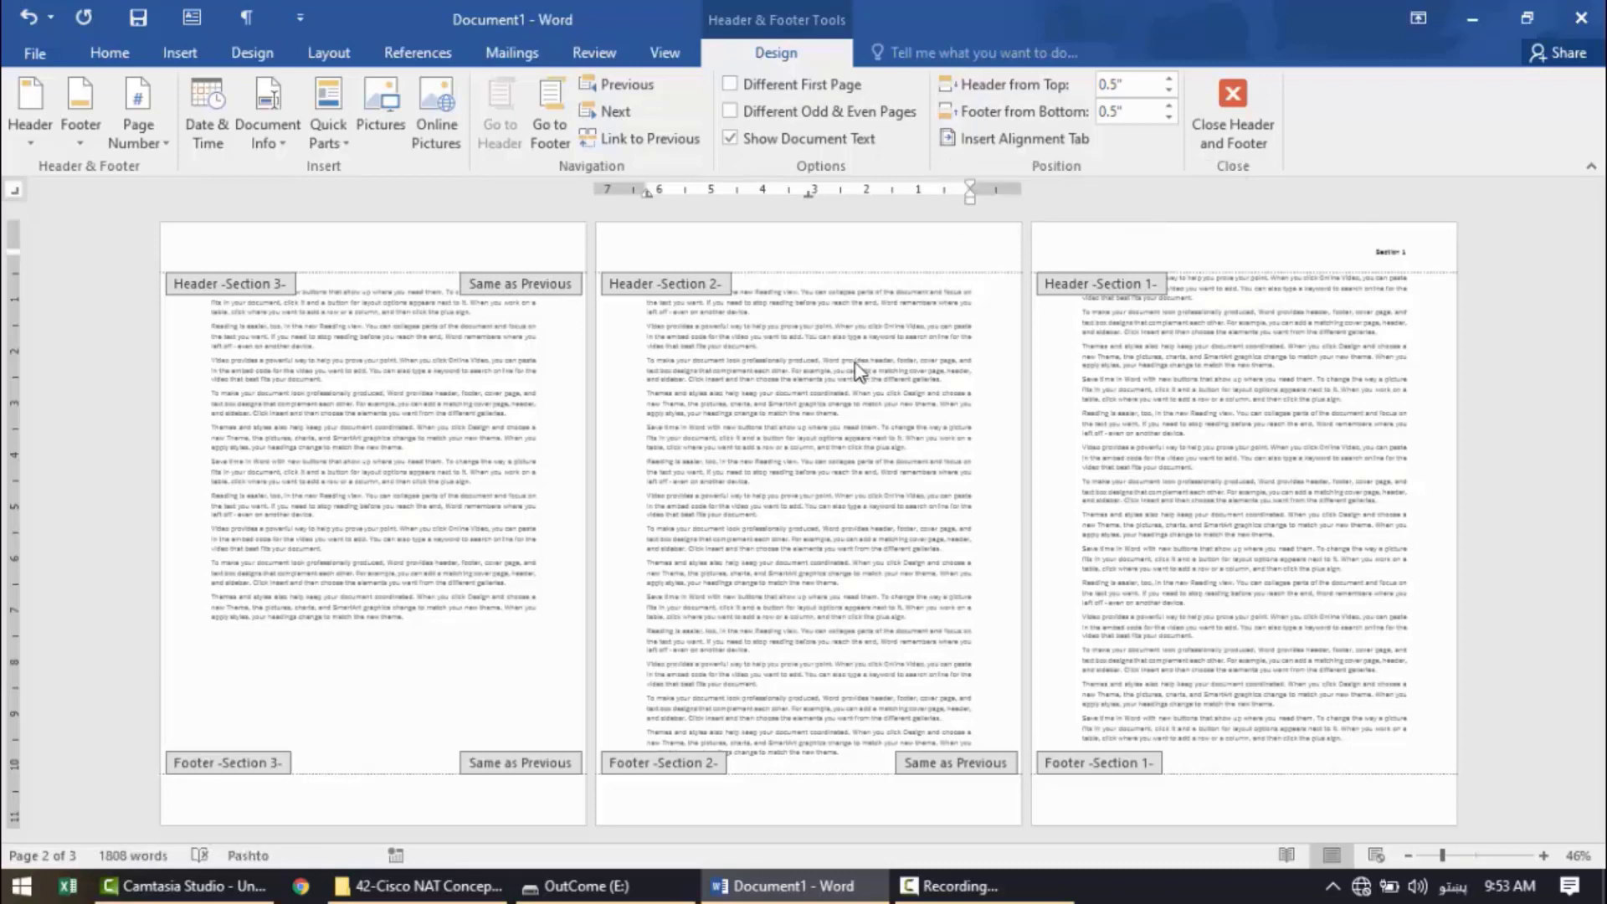
# Turn off Link to Previous for the section 3 header and enter "Section 2" in the section 2 header.
pyautogui.click(484, 292)
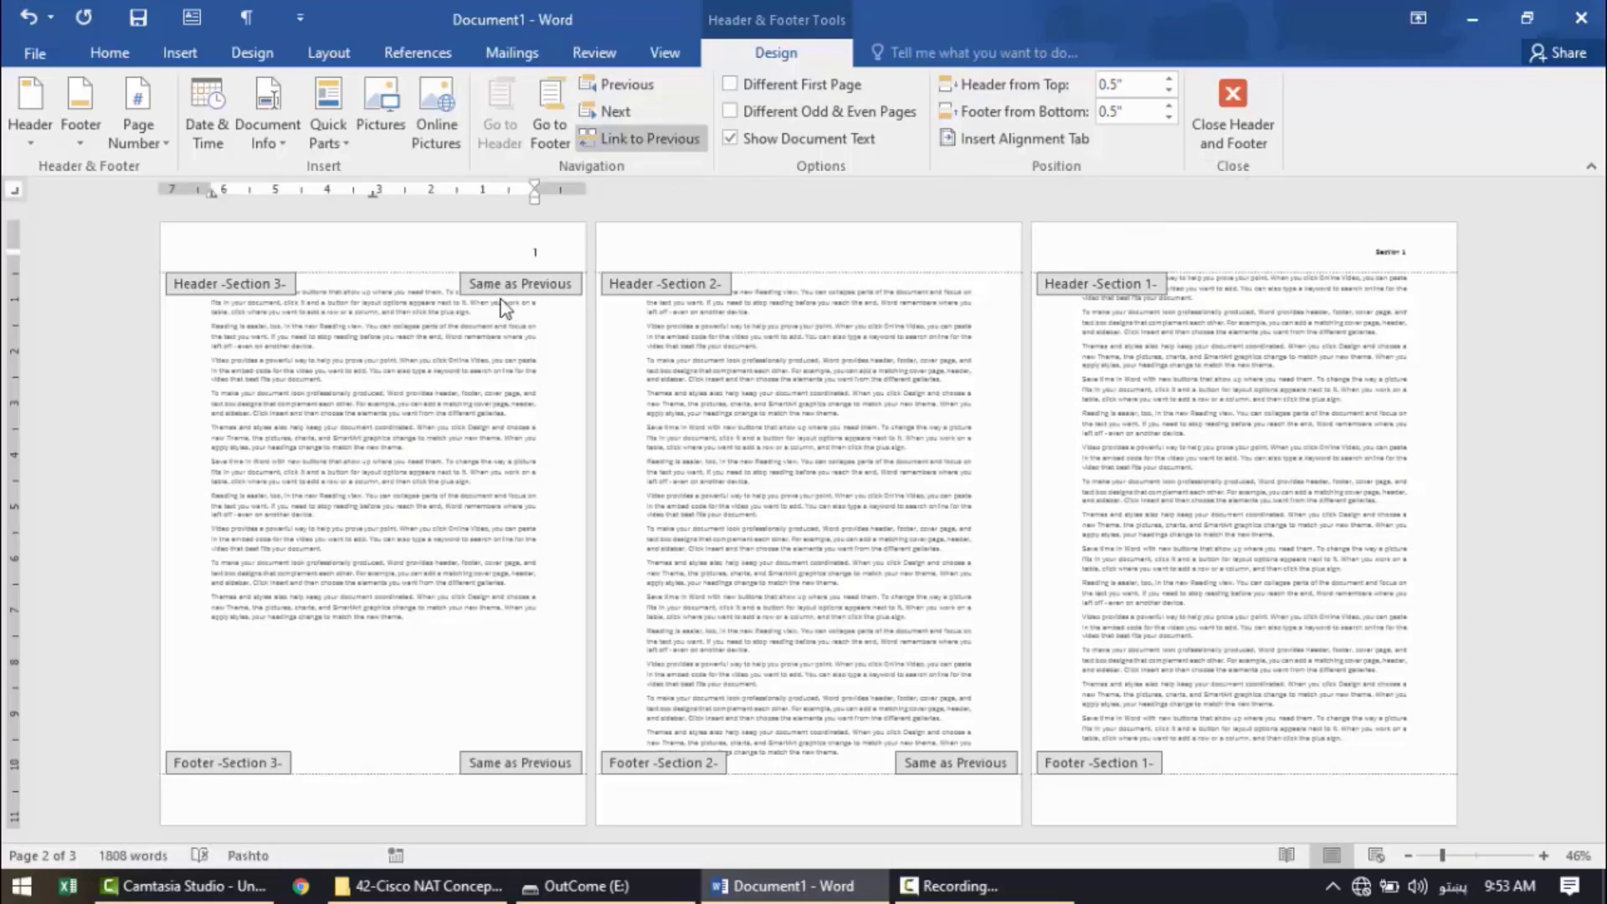
pyautogui.click(624, 141)
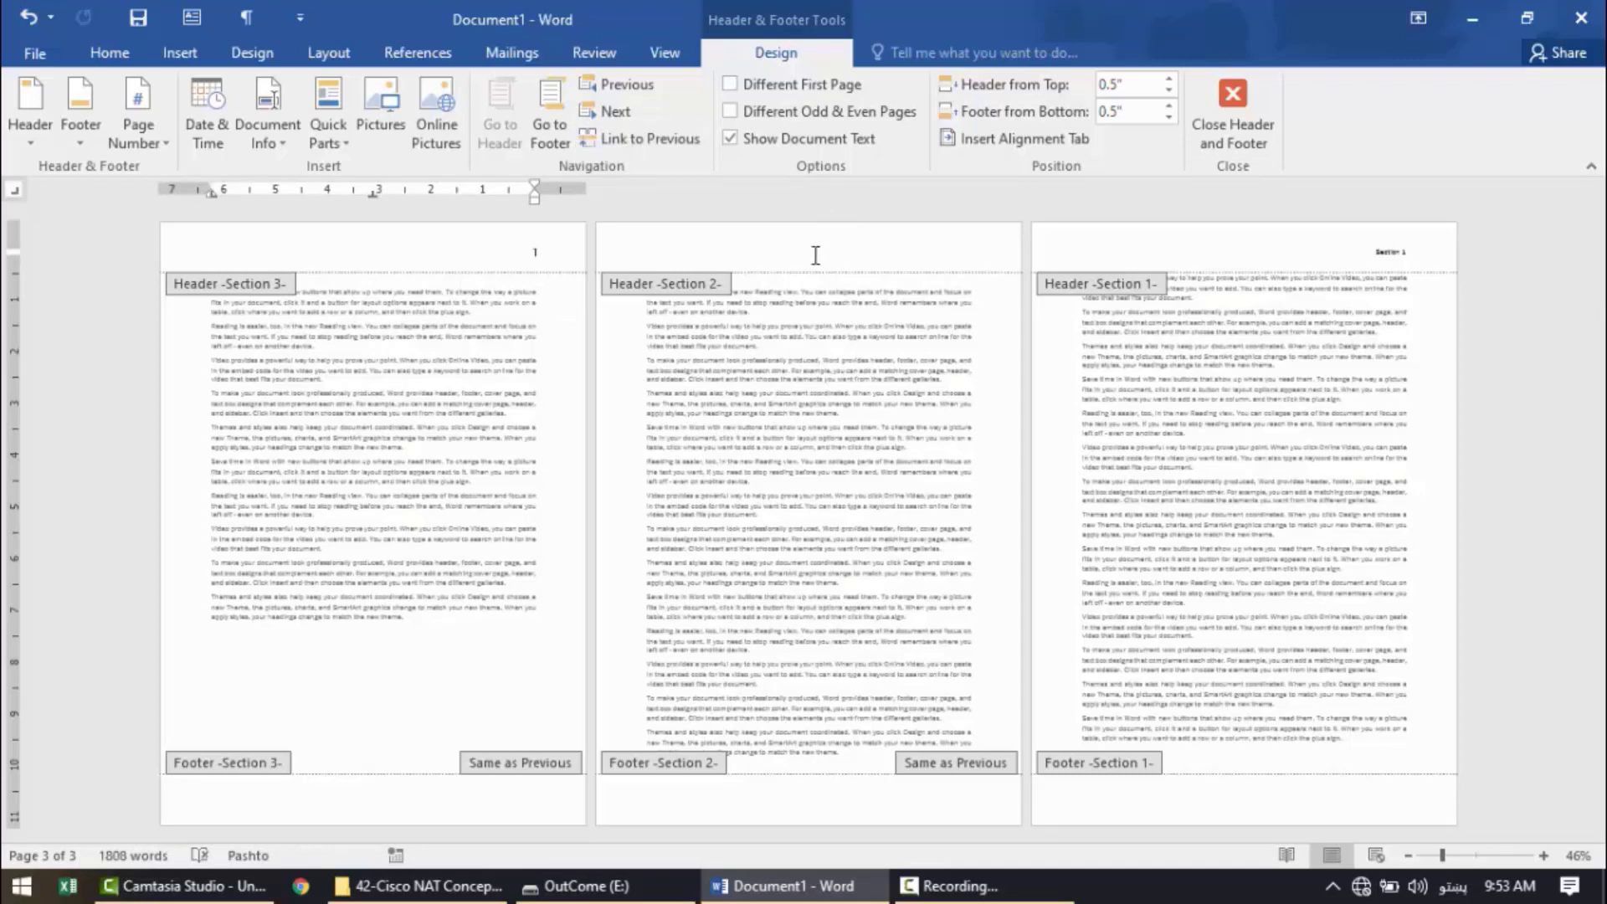
pyautogui.click(815, 256)
pyautogui.hotkey('alt', 'shift')
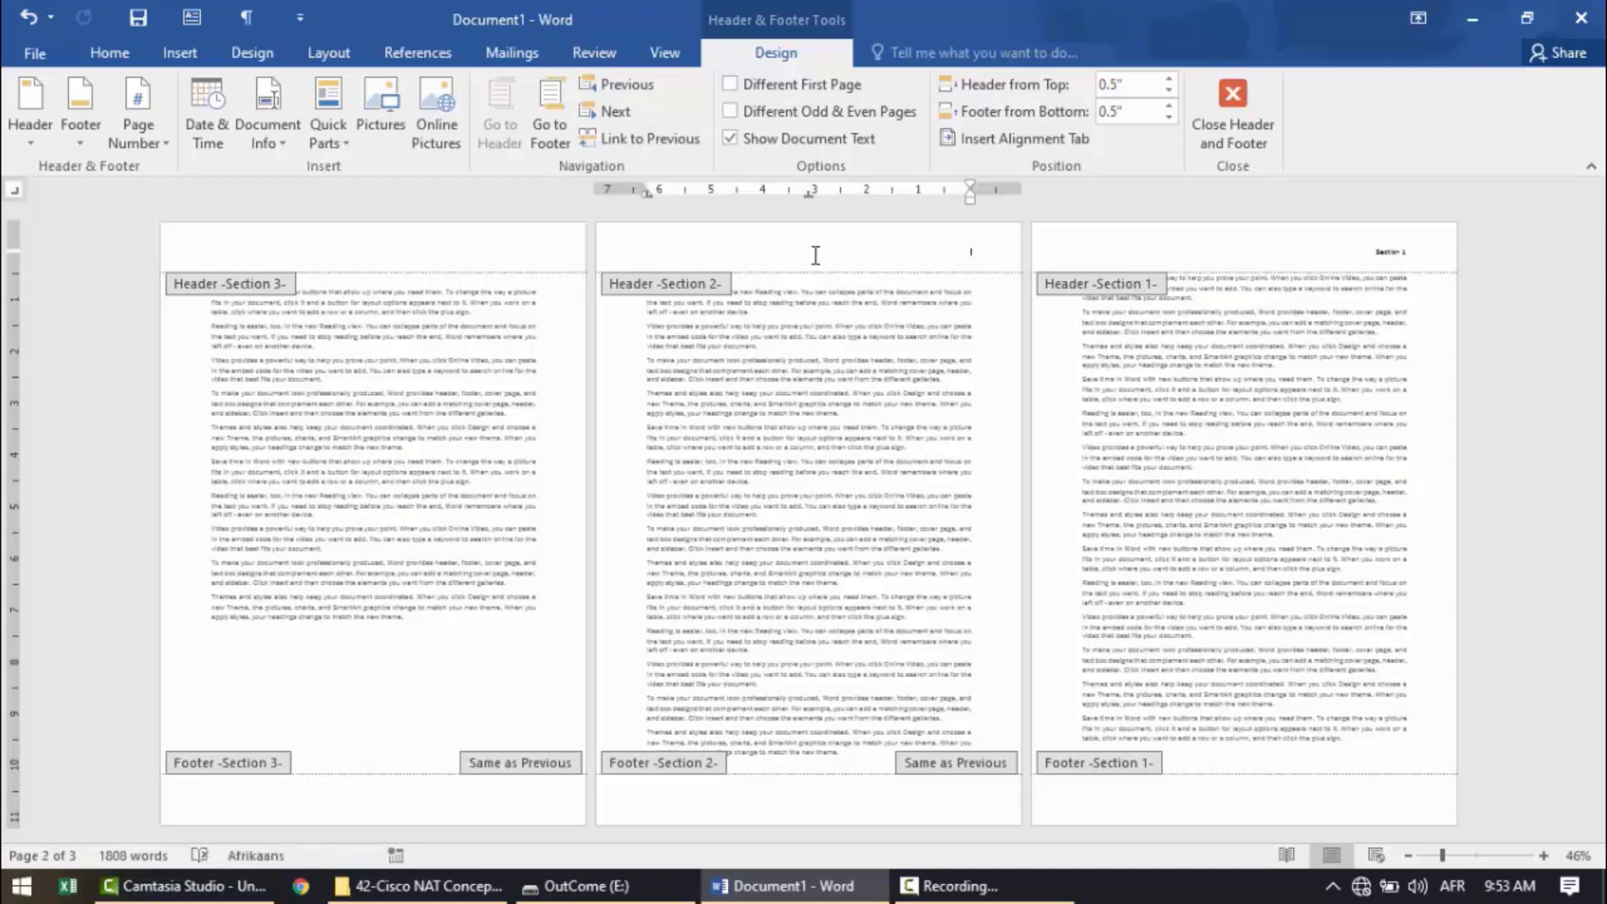
pyautogui.write('Section 2')
# Enter "Section" in the section 3 header and close header editing.
pyautogui.click(478, 251)
pyautogui.hotkey('alt', 'shift')
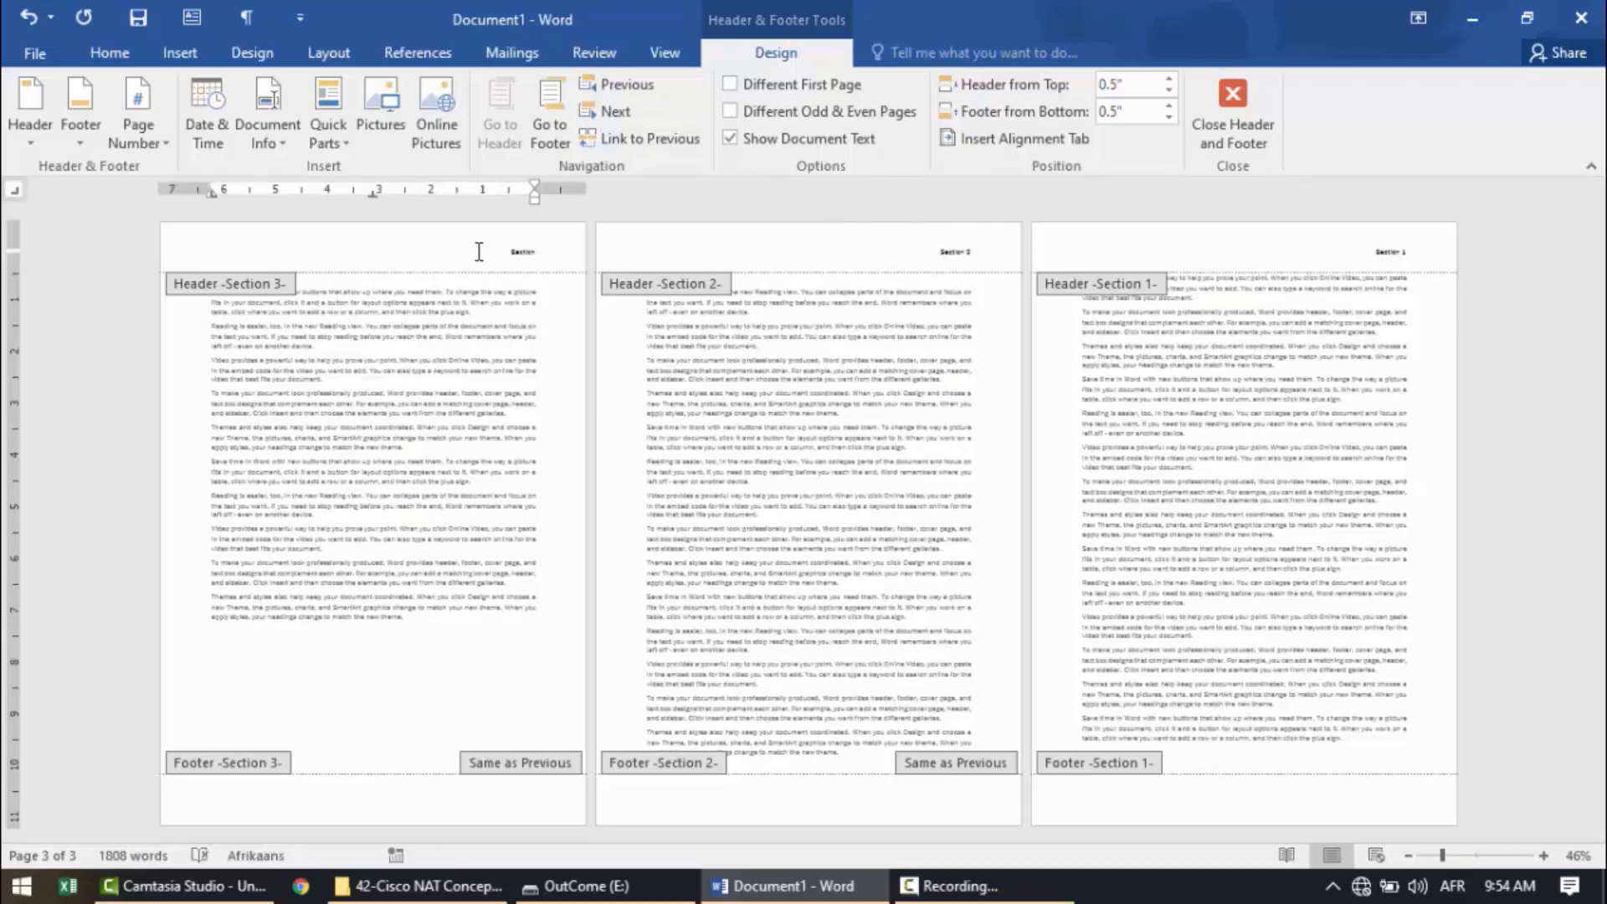
pyautogui.click(1271, 126)
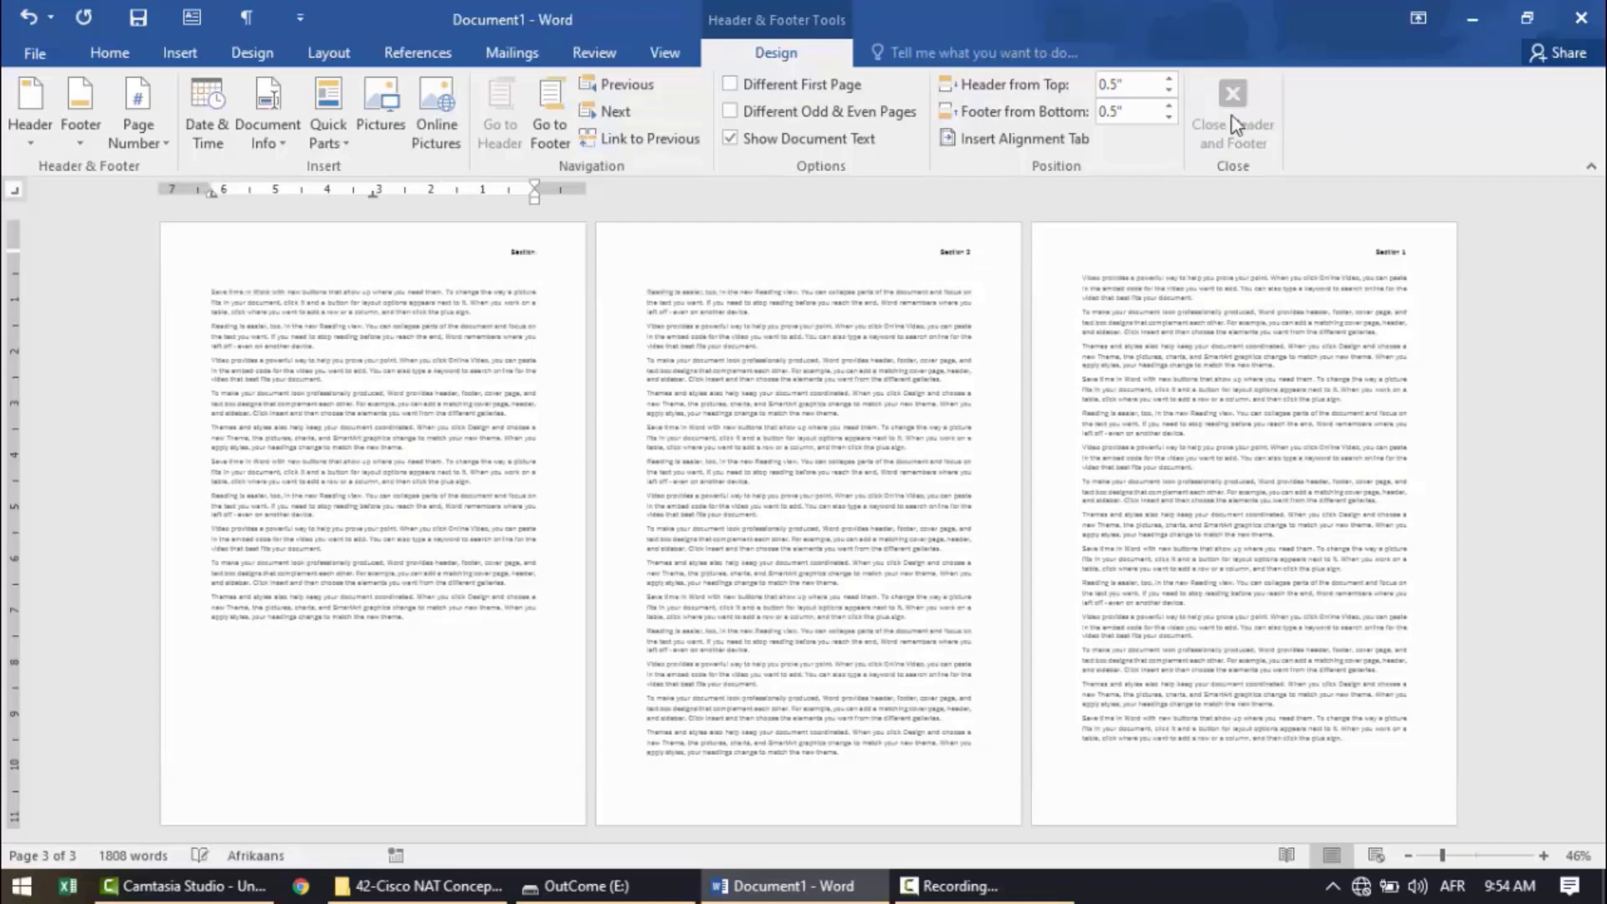
# Check the separate section headers on the document's pages at 100% zoom.
pyautogui.click(674, 56)
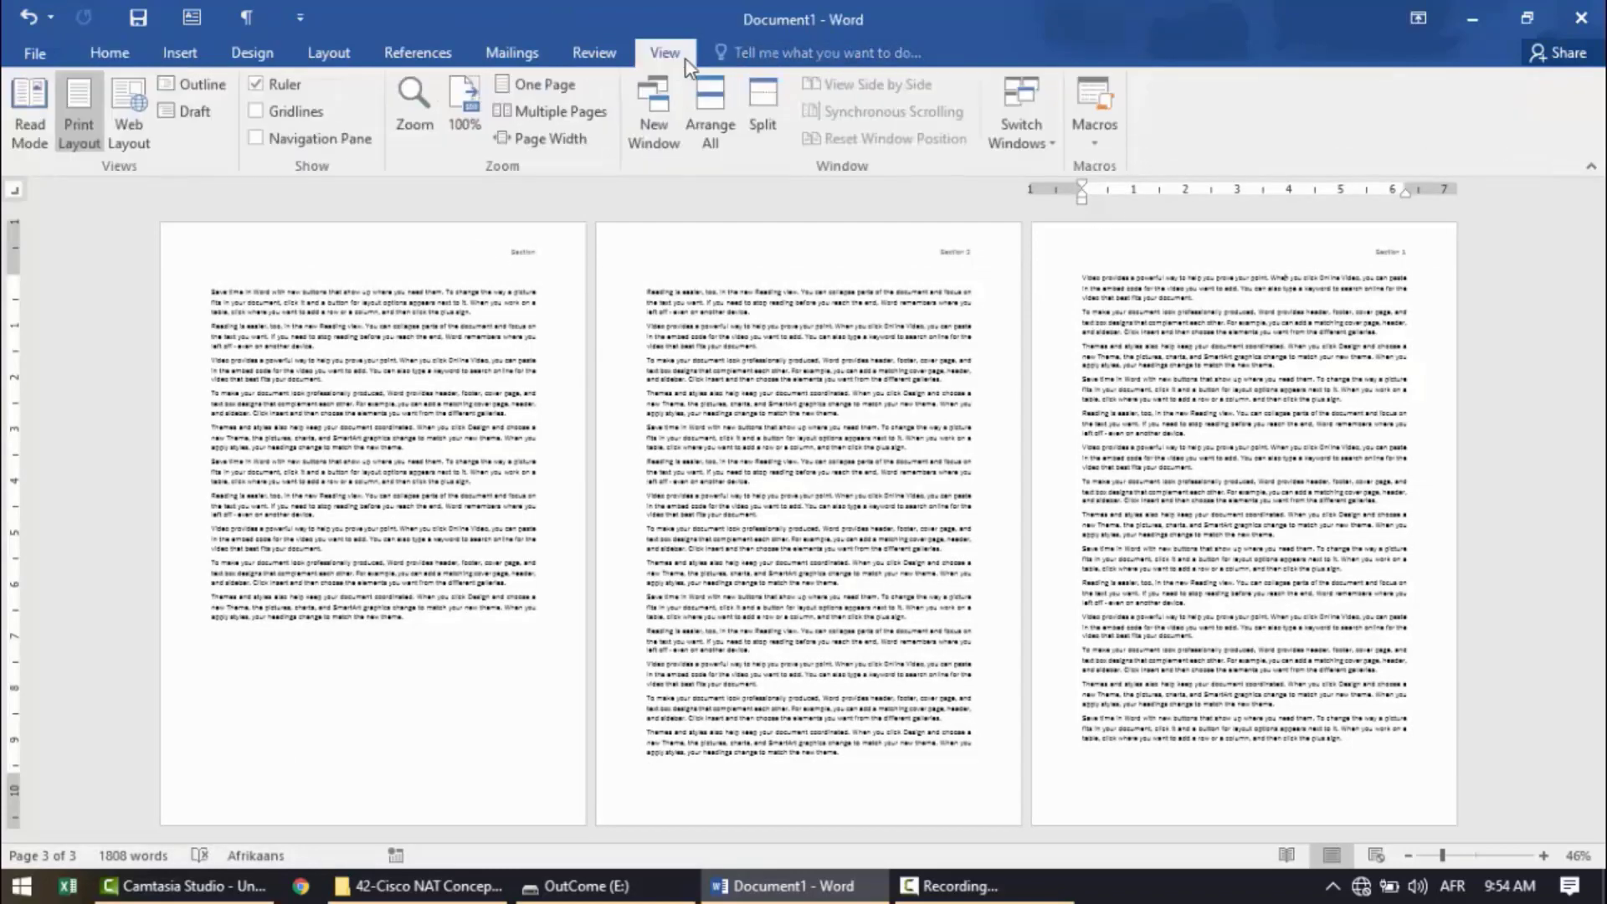
pyautogui.click(471, 89)
pyautogui.click(1599, 259)
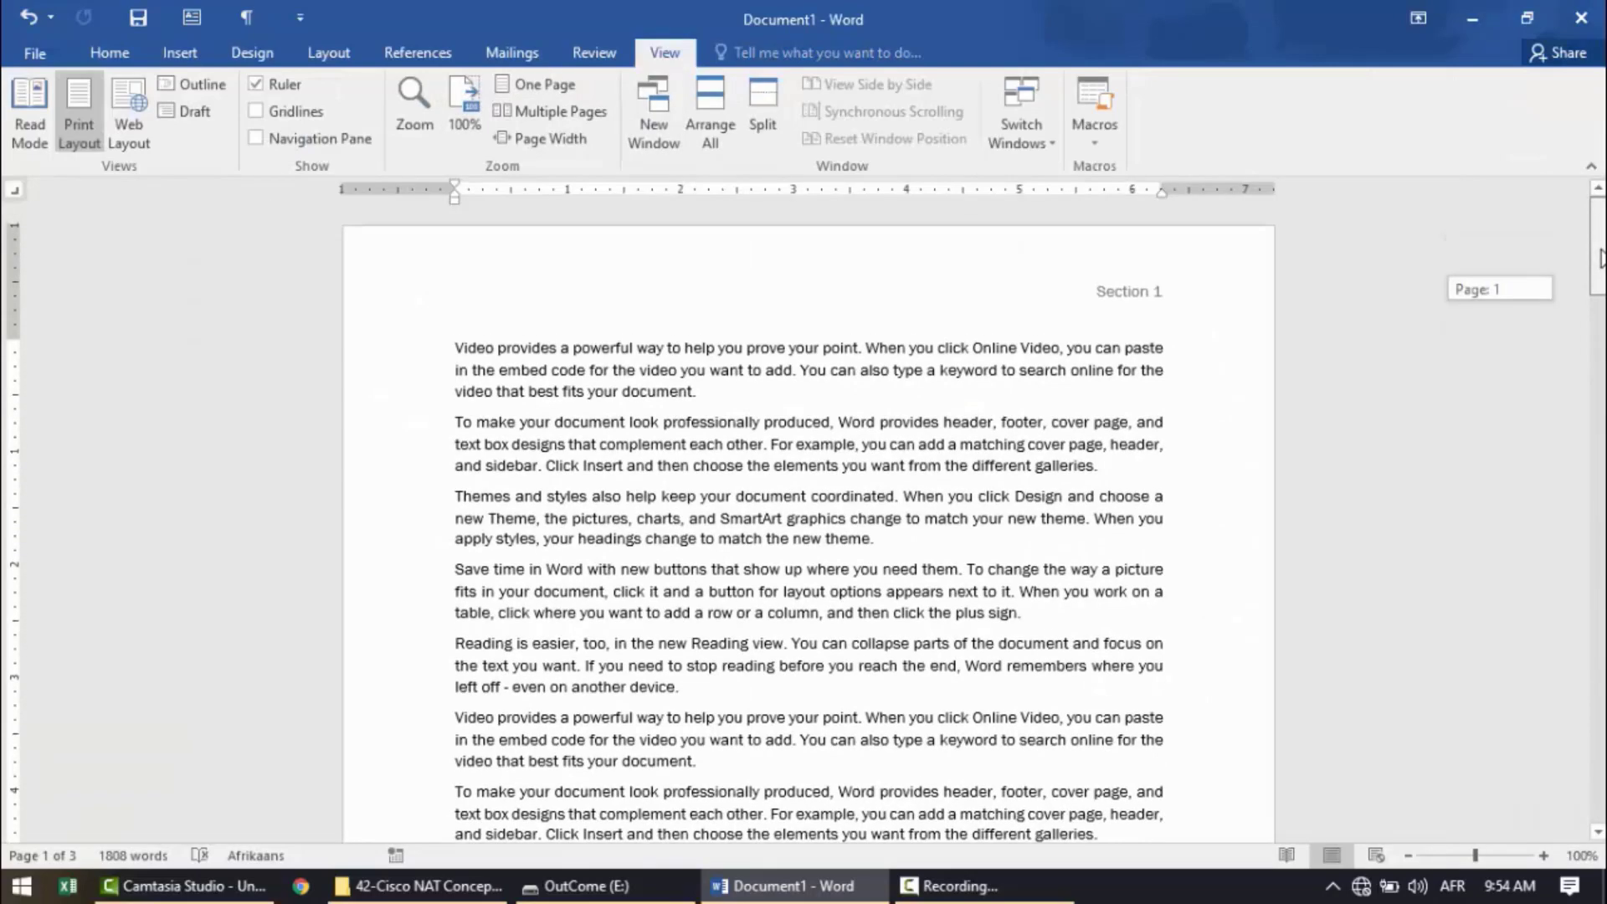
pyautogui.moveTo(1599, 259)
pyautogui.mouseDown()
pyautogui.moveTo(1601, 674)
pyautogui.moveTo(1598, 238)
pyautogui.mouseUp()
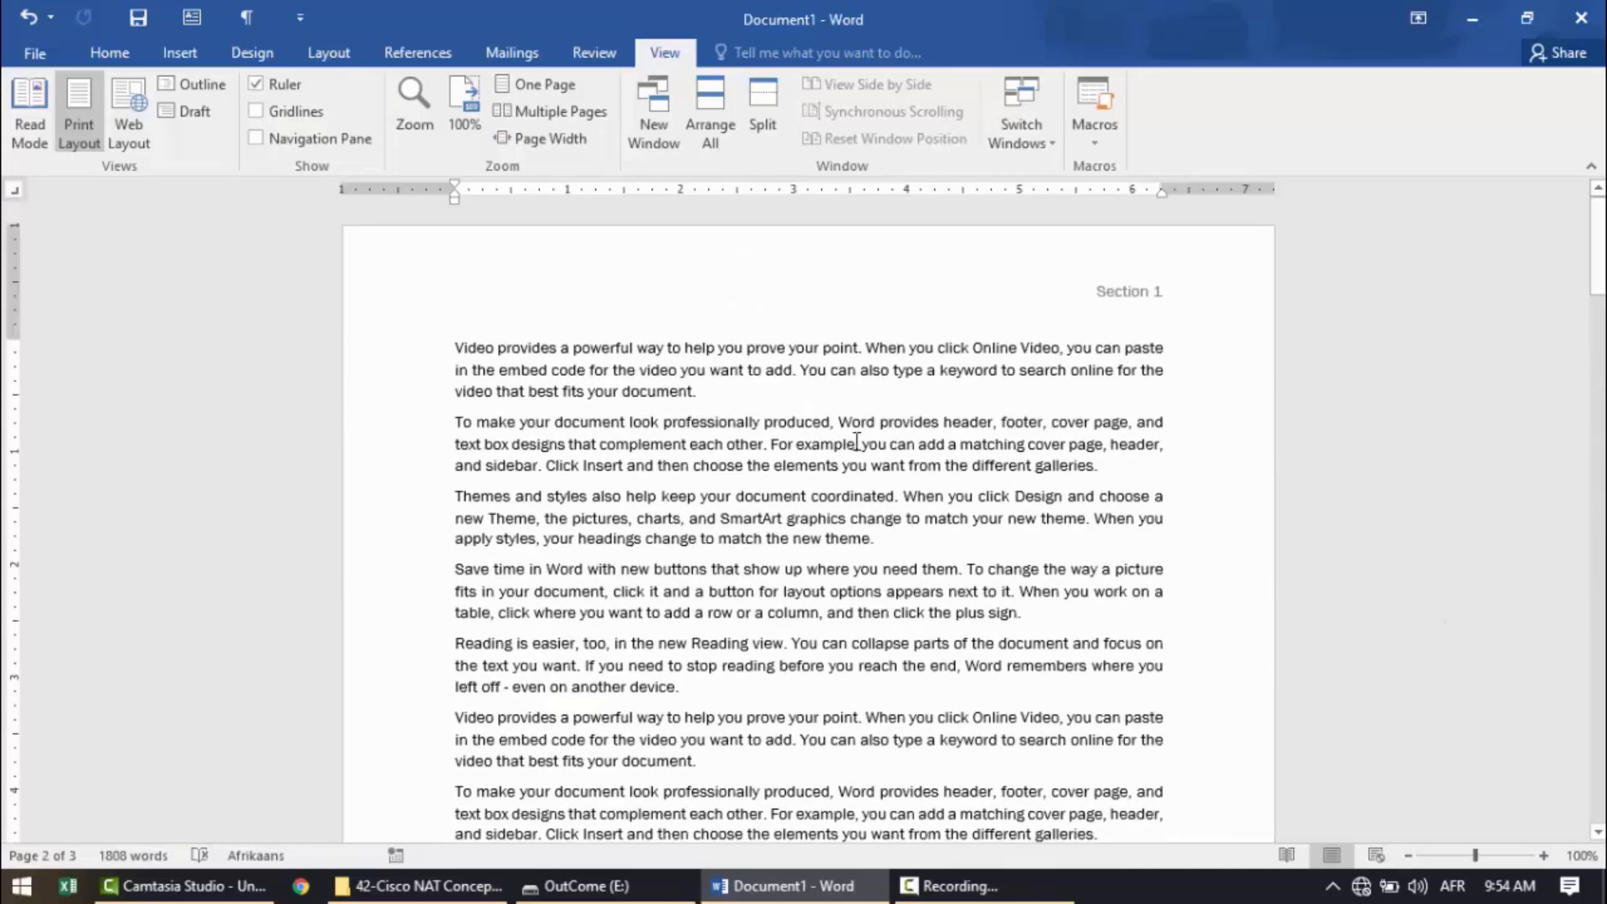
pyautogui.click(702, 539)
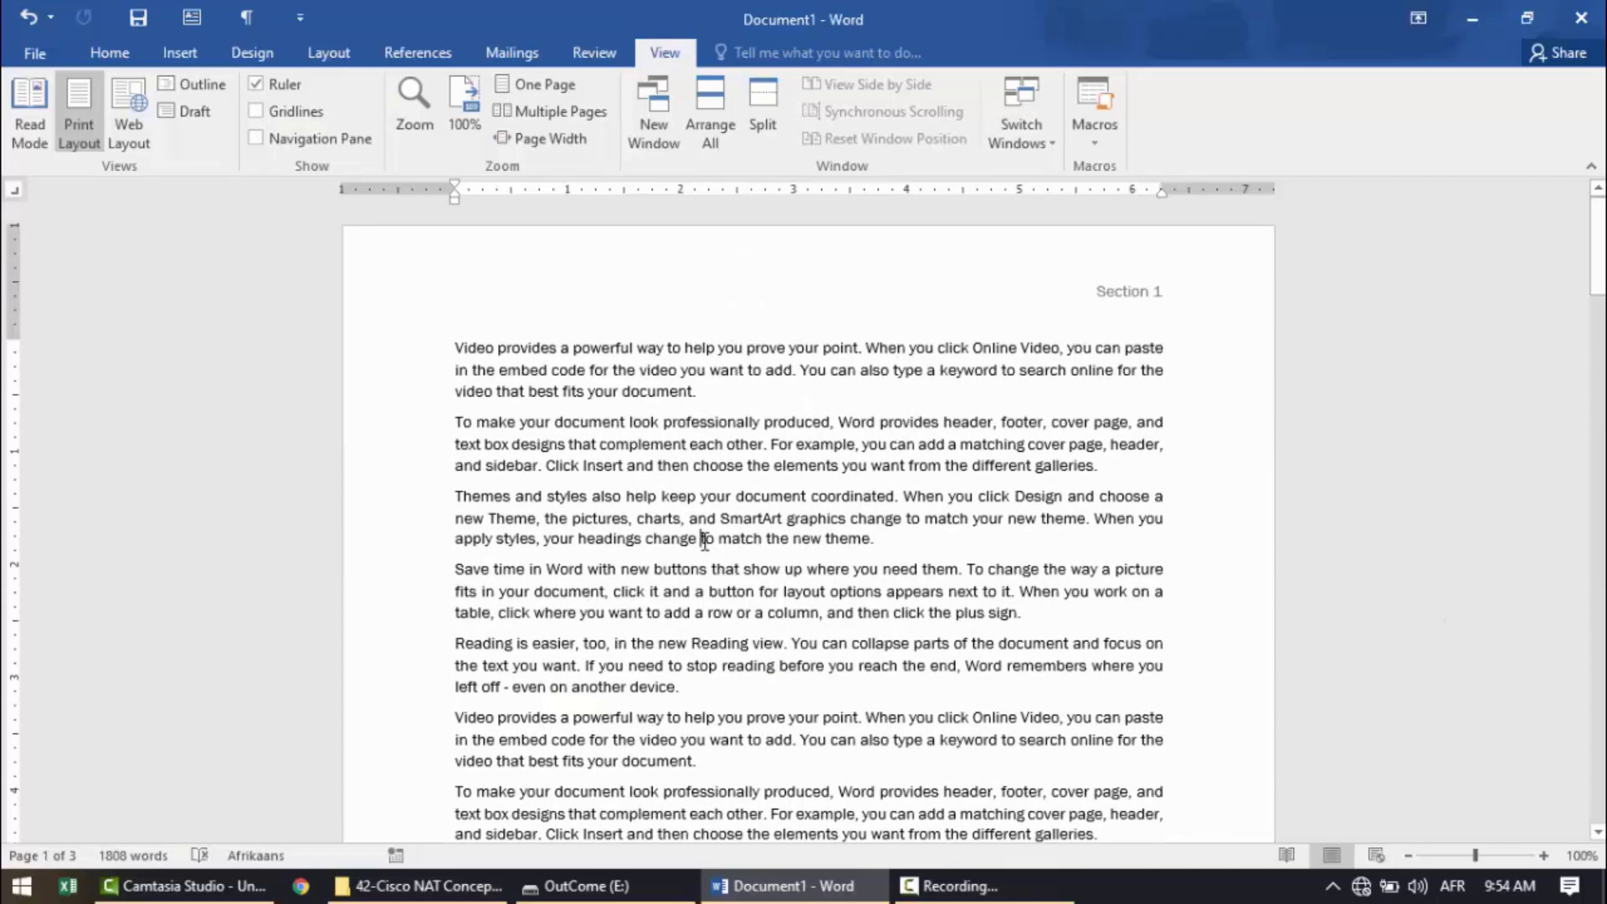